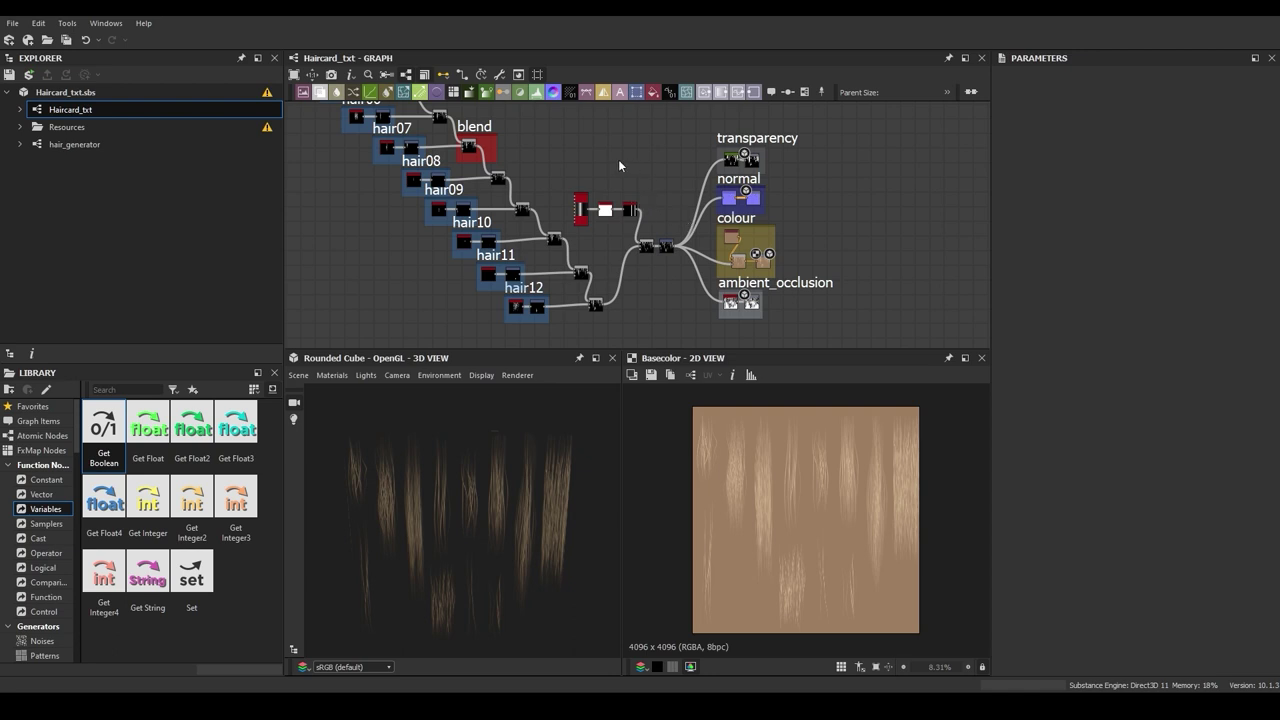
Add a Scratches Generator node in the empty graph area beside the hair01 Transformation 2D node
{"action": "middle_click_drag", "start_coordinate": [600, 151], "coordinate": [773, 345]}
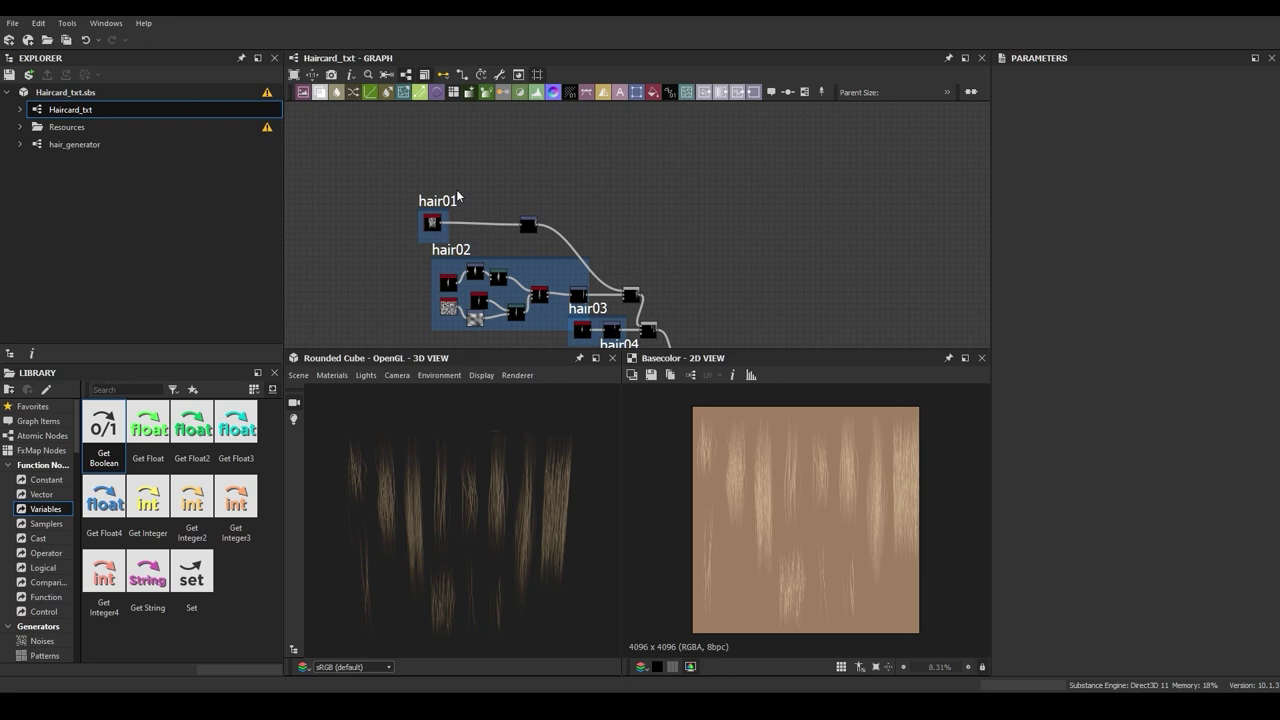
{"action": "scroll", "coordinate": [637, 201], "scroll_direction": "up", "scroll_amount": 3}
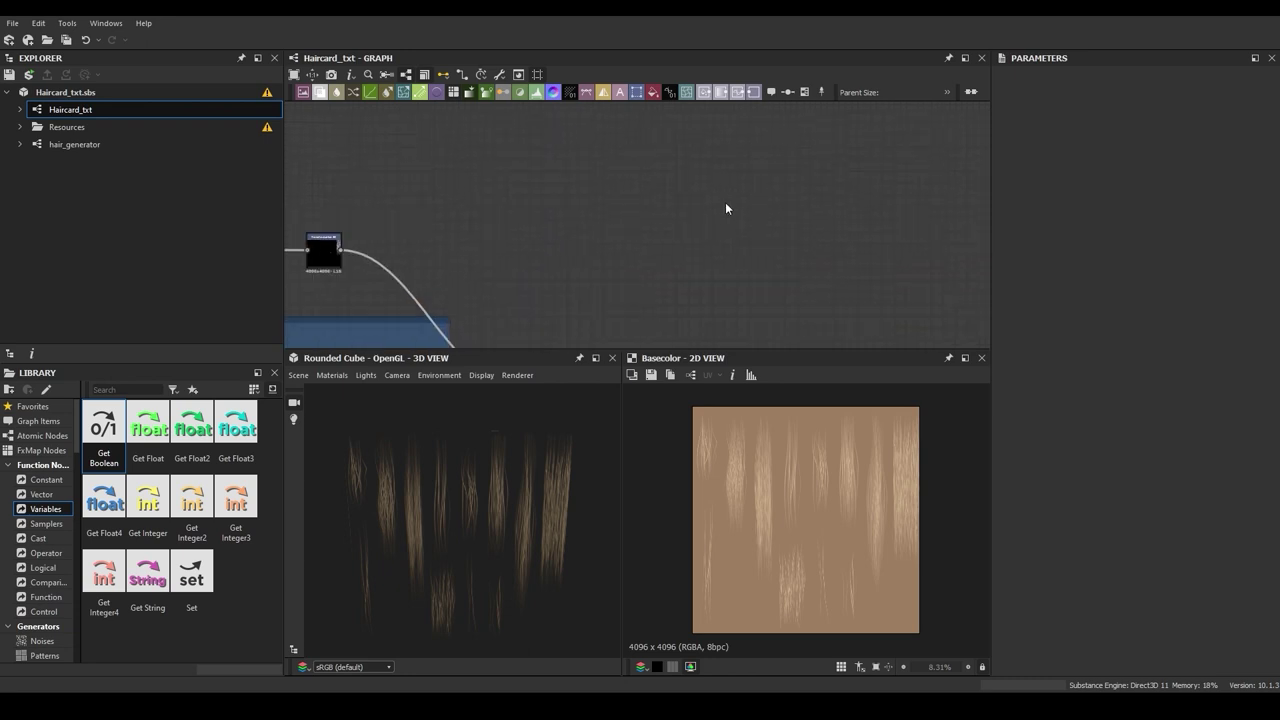
{"action": "key", "text": "space"}
{"action": "type", "text": "scra"}
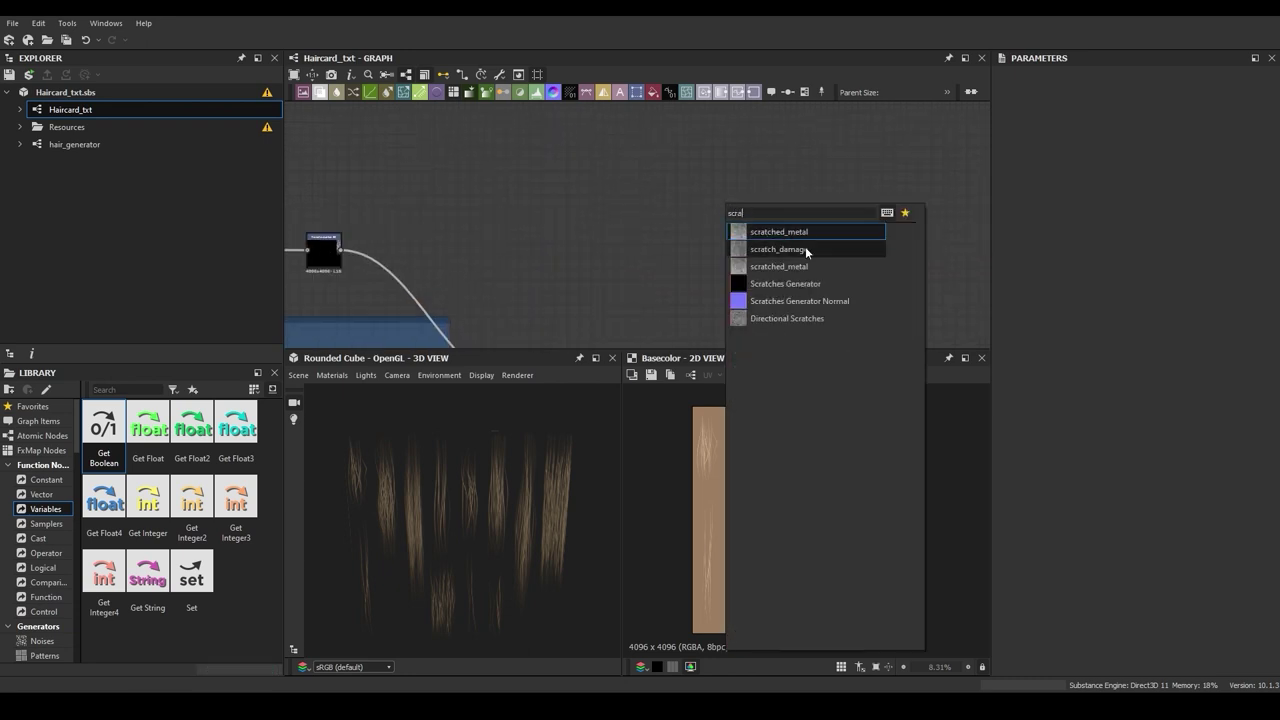
{"action": "left_click", "coordinate": [795, 284]}
{"action": "left_click_drag", "start_coordinate": [733, 212], "coordinate": [705, 246]}
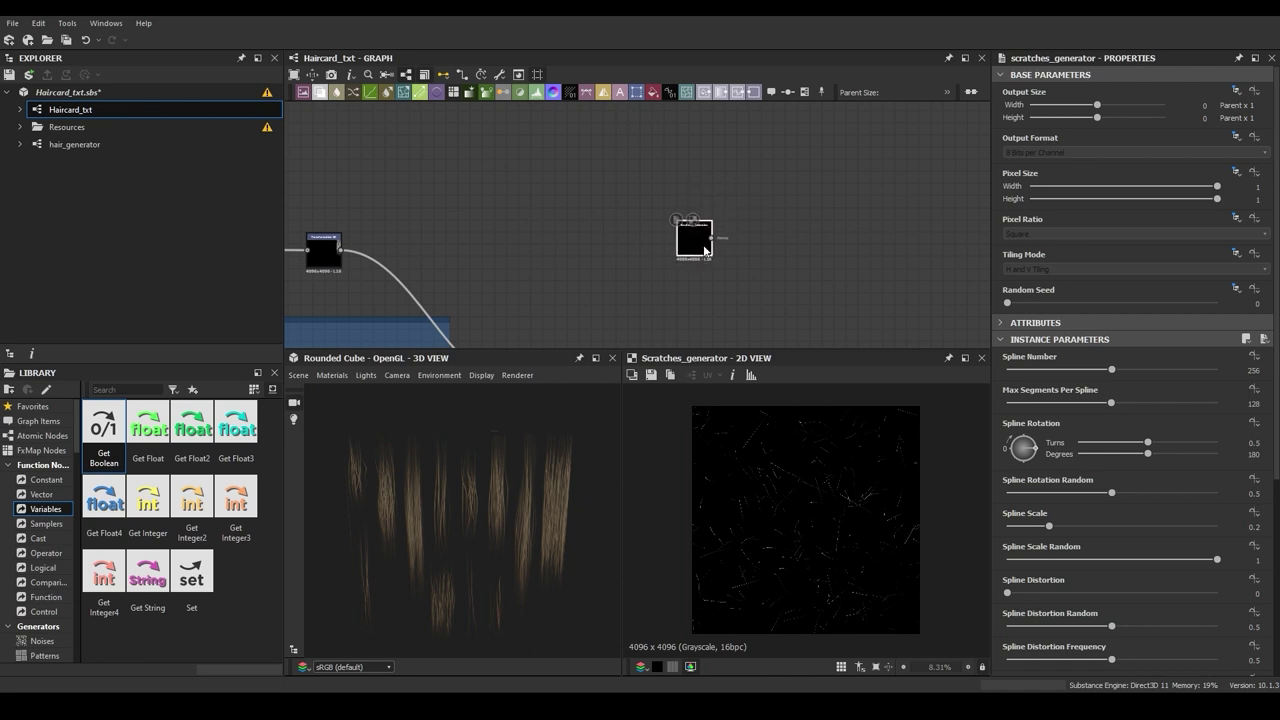
Set the Scratches Generator's Spline Rotation Random and Spline Distortion Random to 0
{"action": "scroll", "coordinate": [709, 246], "scroll_direction": "up", "scroll_amount": 4}
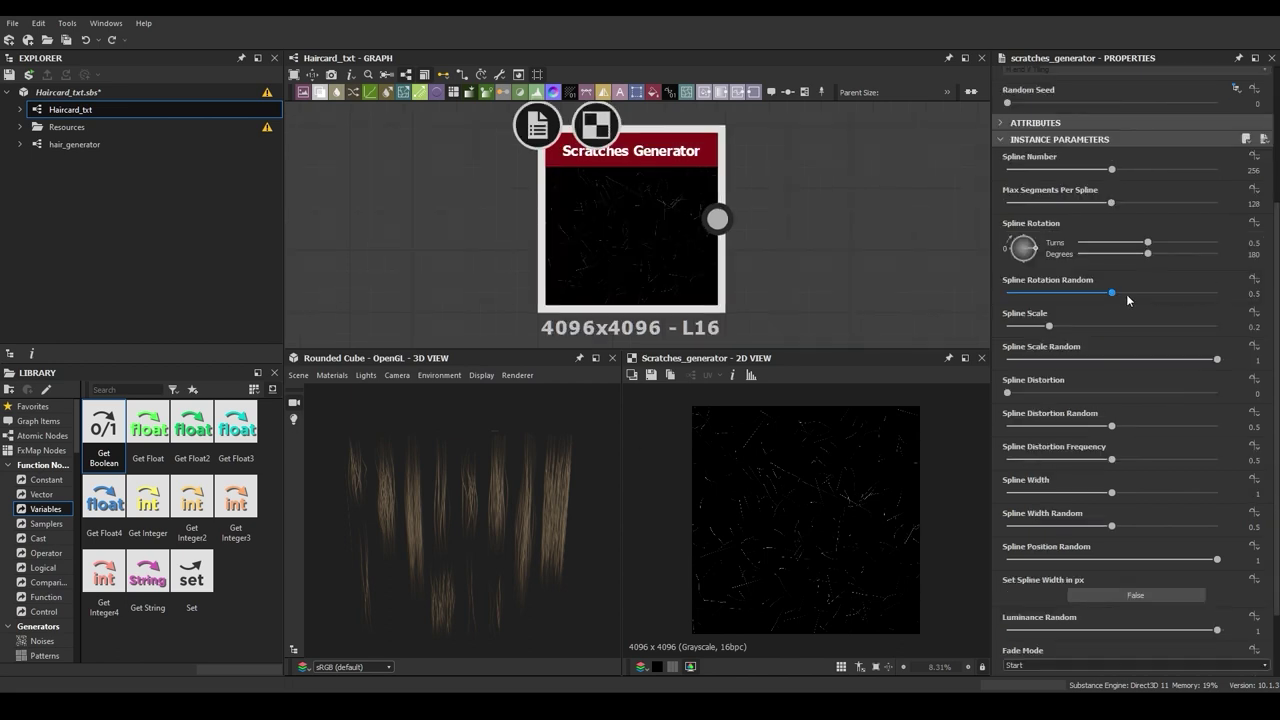
{"action": "left_click_drag", "start_coordinate": [1112, 293], "coordinate": [1007, 286]}
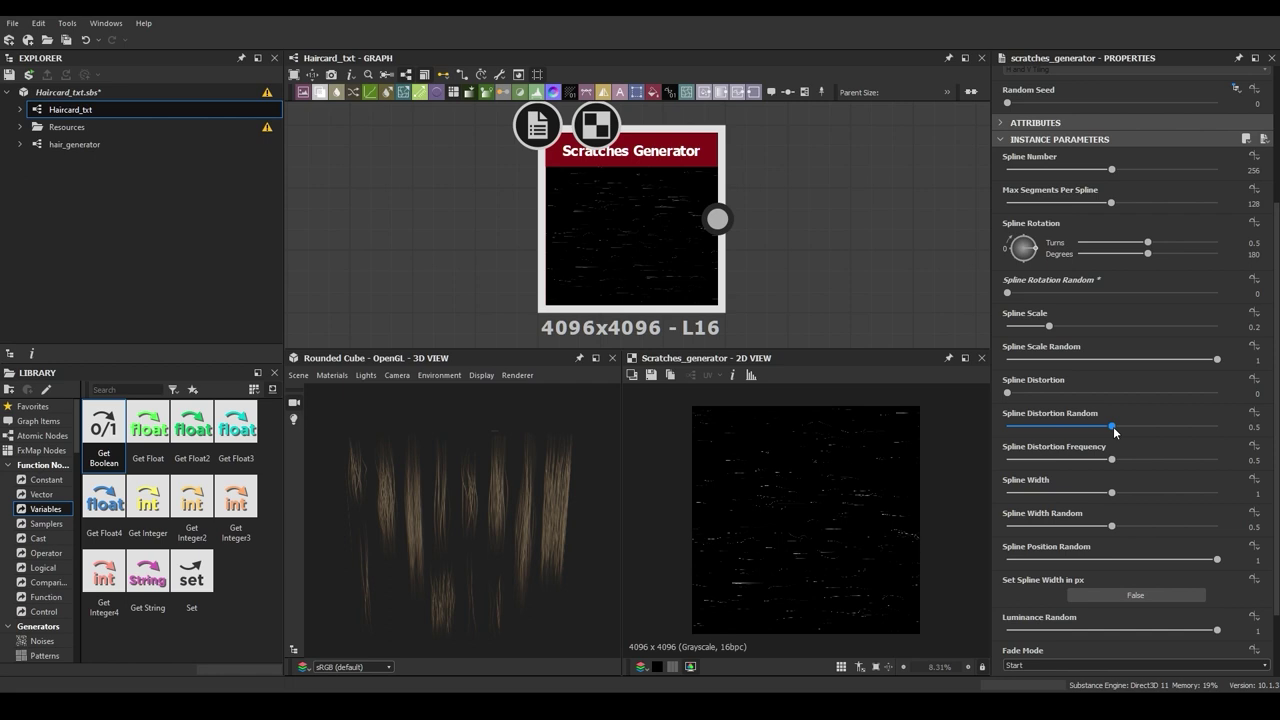
{"action": "left_click_drag", "start_coordinate": [1112, 426], "coordinate": [990, 429]}
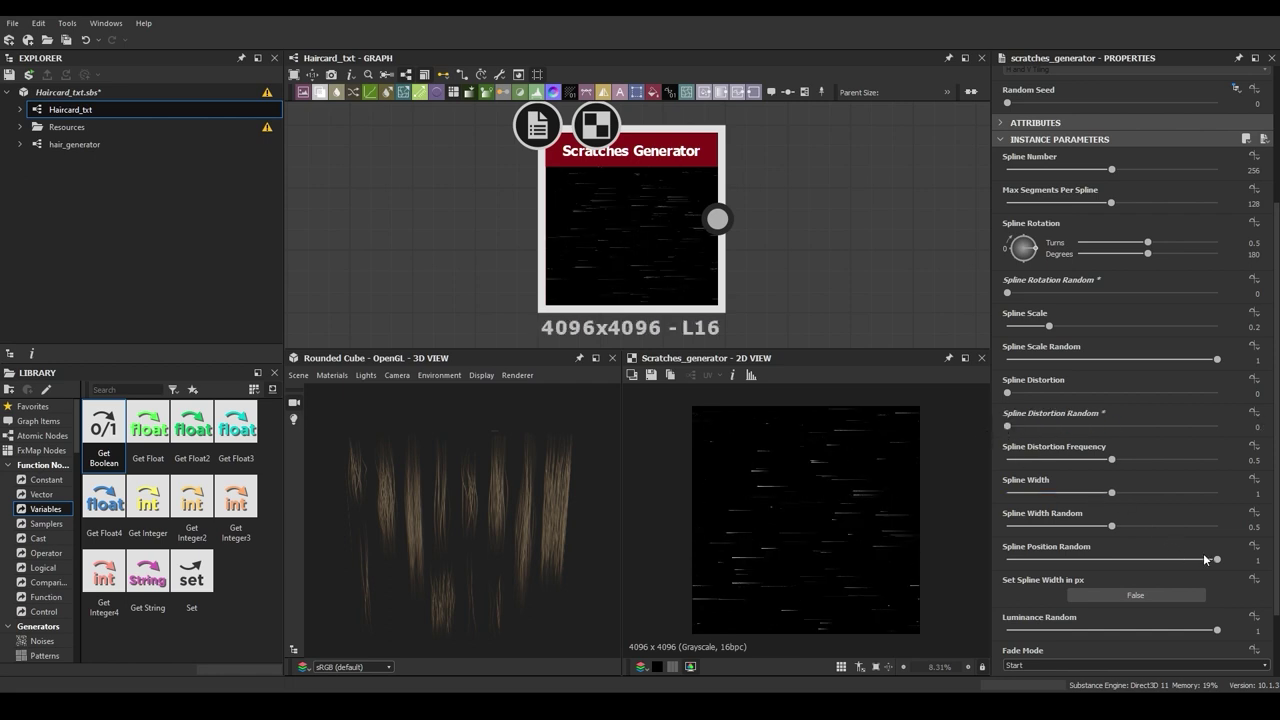
Set the Scratches Generator's Spline Position Random to 0.1 and Spline Scale to 0.96
{"action": "left_click_drag", "start_coordinate": [1216, 559], "coordinate": [1027, 565]}
{"action": "scroll", "coordinate": [836, 532], "scroll_direction": "up", "scroll_amount": 3}
{"action": "scroll", "coordinate": [836, 532], "scroll_direction": "up", "scroll_amount": 1}
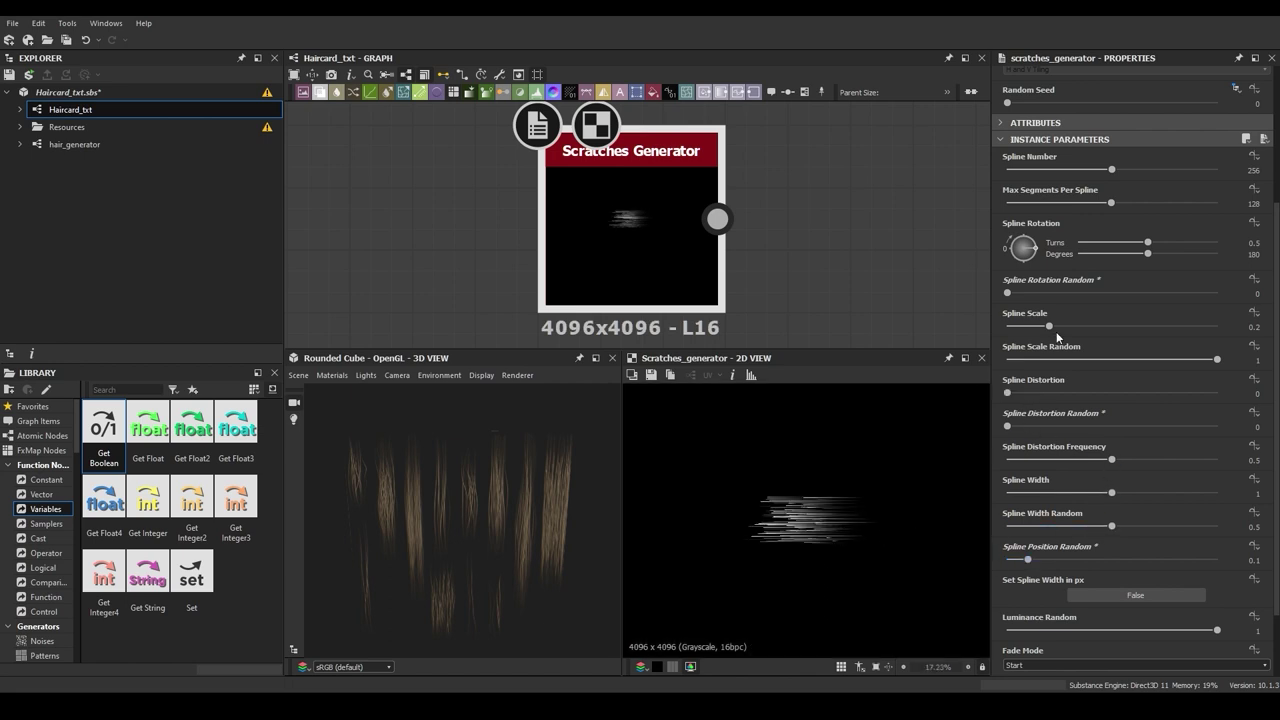
{"action": "left_click_drag", "start_coordinate": [1050, 327], "coordinate": [1208, 328]}
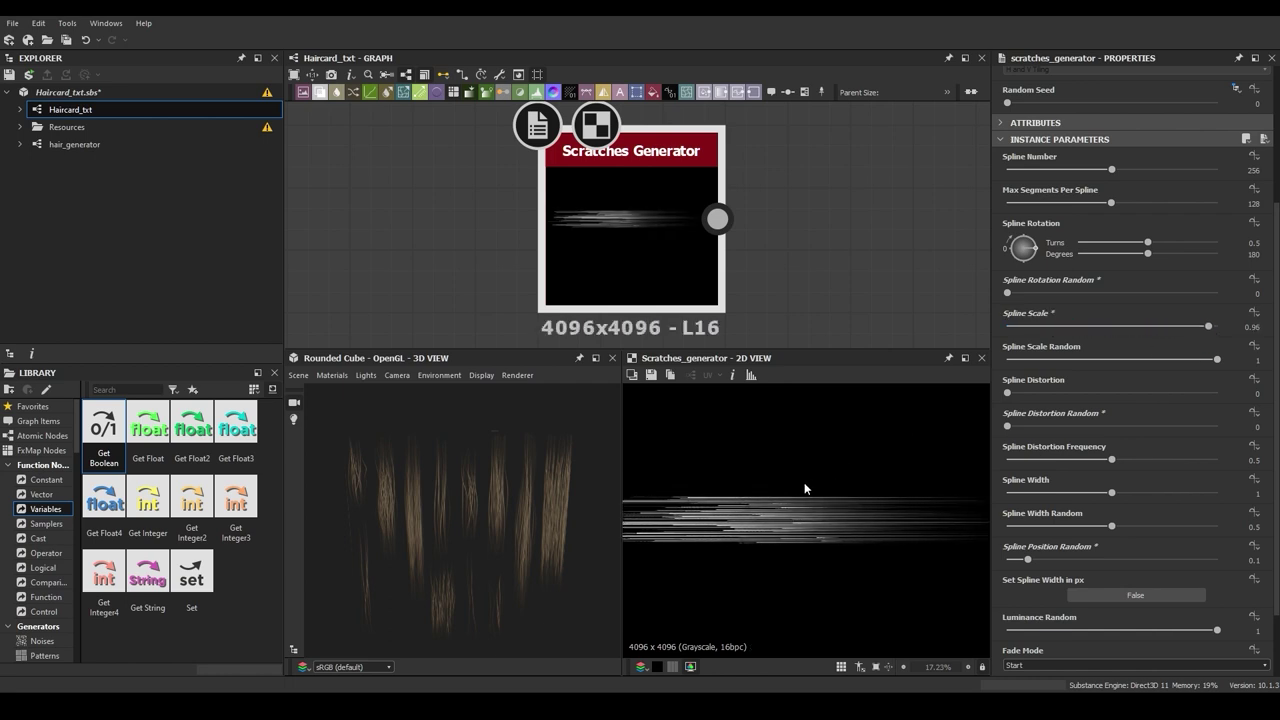
{"action": "scroll", "coordinate": [802, 490], "scroll_direction": "down", "scroll_amount": 3}
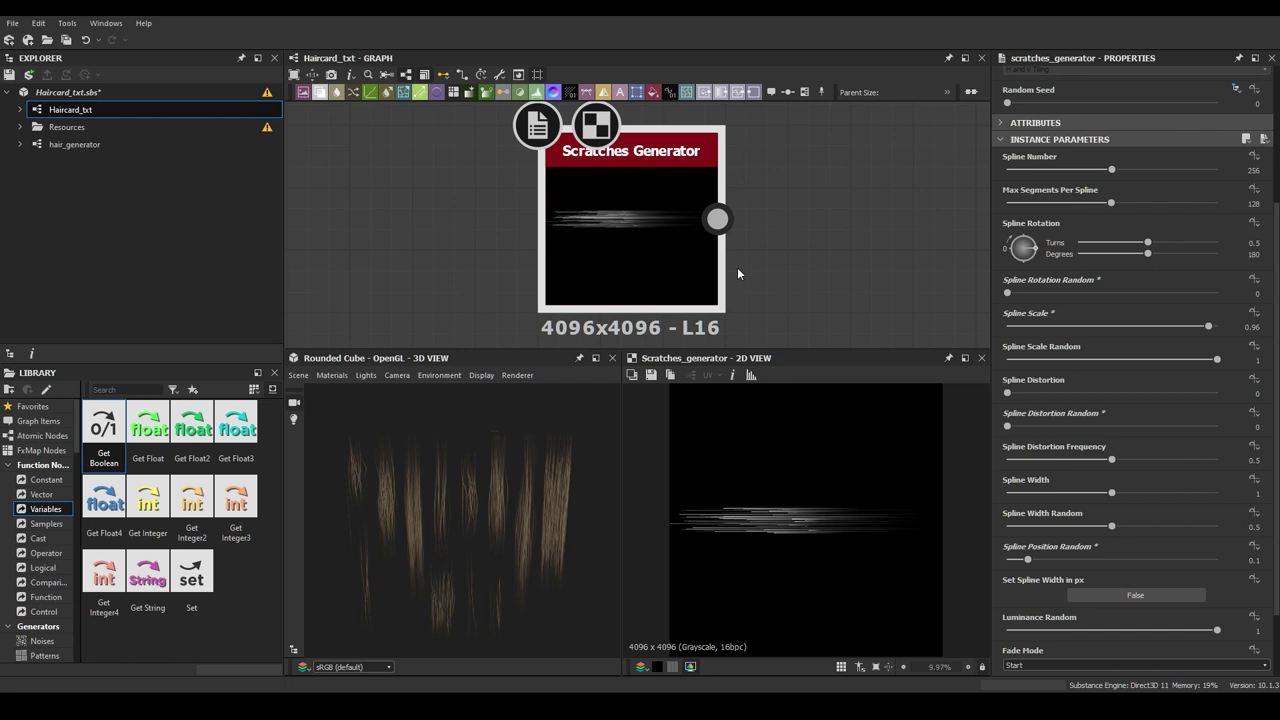
Connect a new Transformation 2D node to the Scratches Generator output and rotate the strands a quarter turn clockwise so they run vertically
{"action": "left_click", "coordinate": [790, 236]}
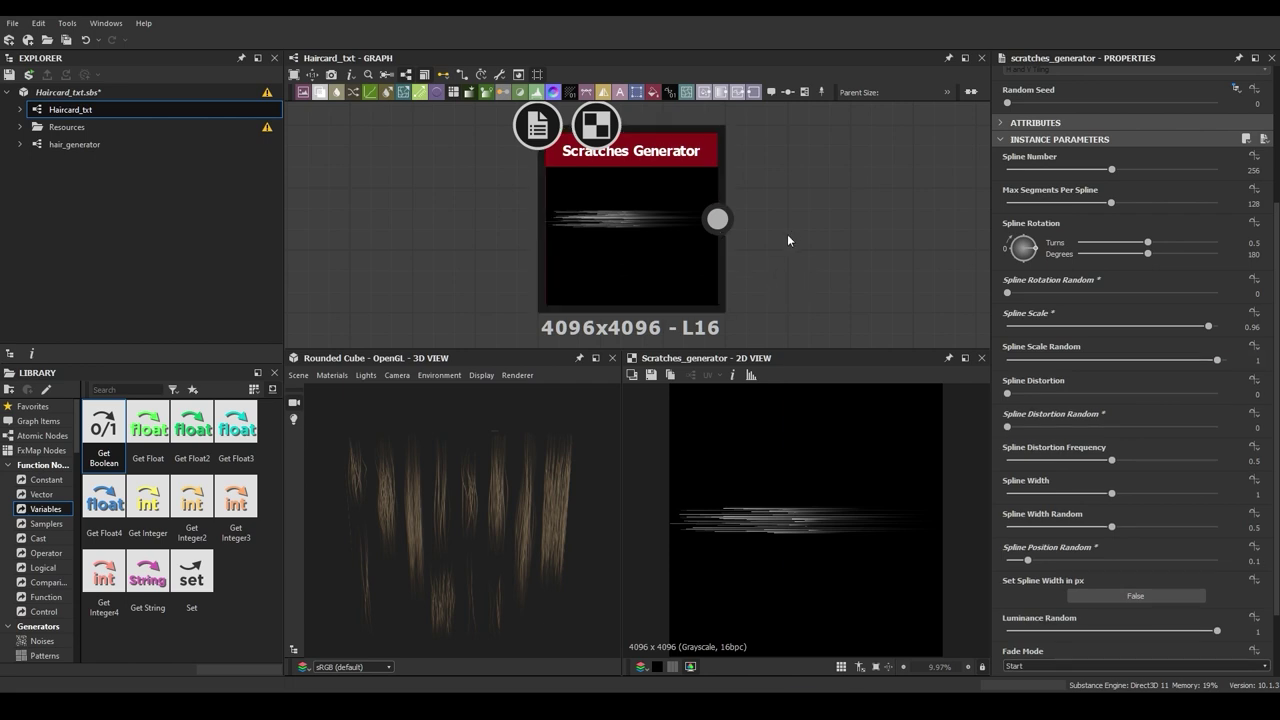
{"action": "key", "text": "space"}
{"action": "type", "text": "tr"}
{"action": "left_click", "coordinate": [860, 265]}
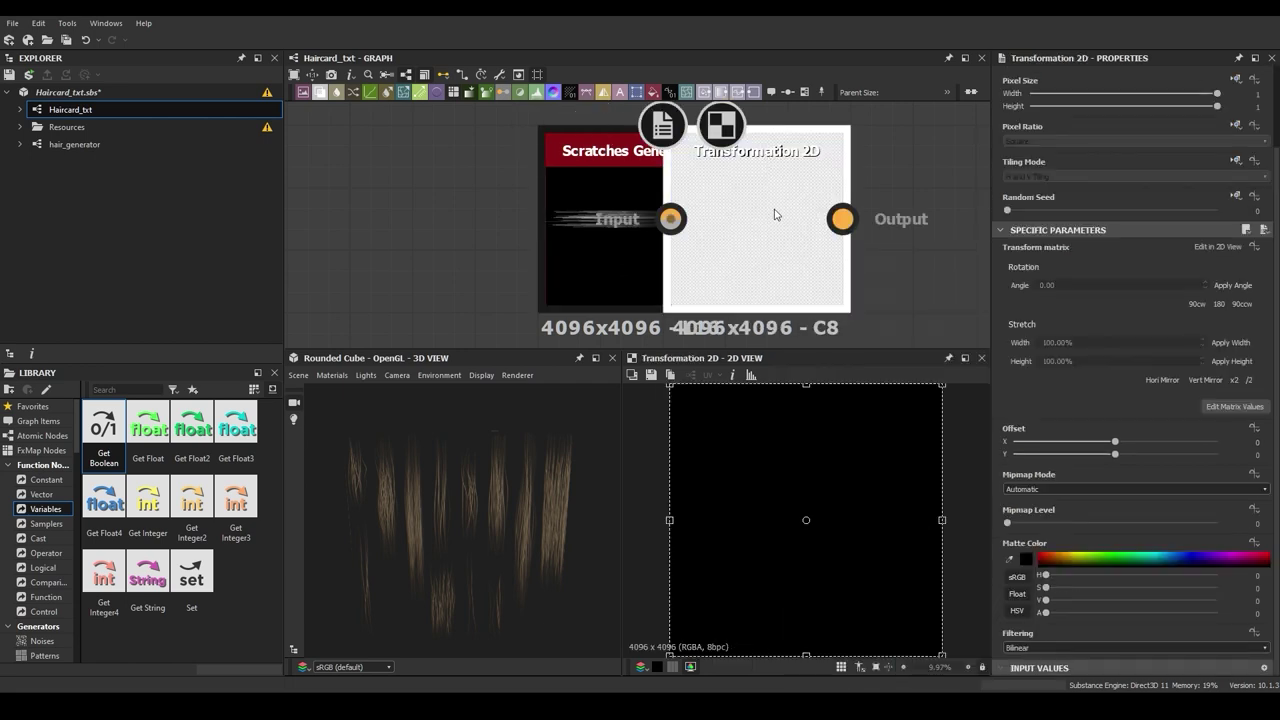
{"action": "left_click_drag", "start_coordinate": [774, 214], "coordinate": [890, 231]}
{"action": "left_click_drag", "start_coordinate": [717, 219], "coordinate": [790, 219]}
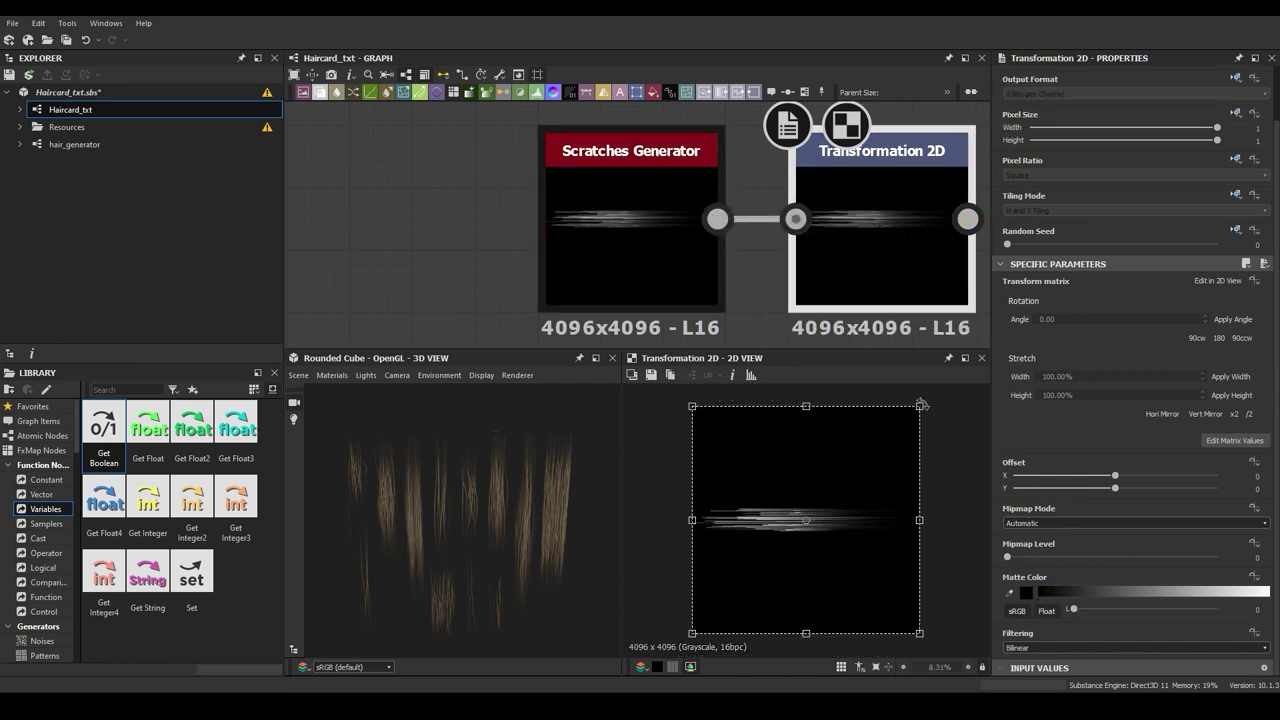
{"action": "left_click_drag", "start_coordinate": [930, 393], "coordinate": [938, 597]}
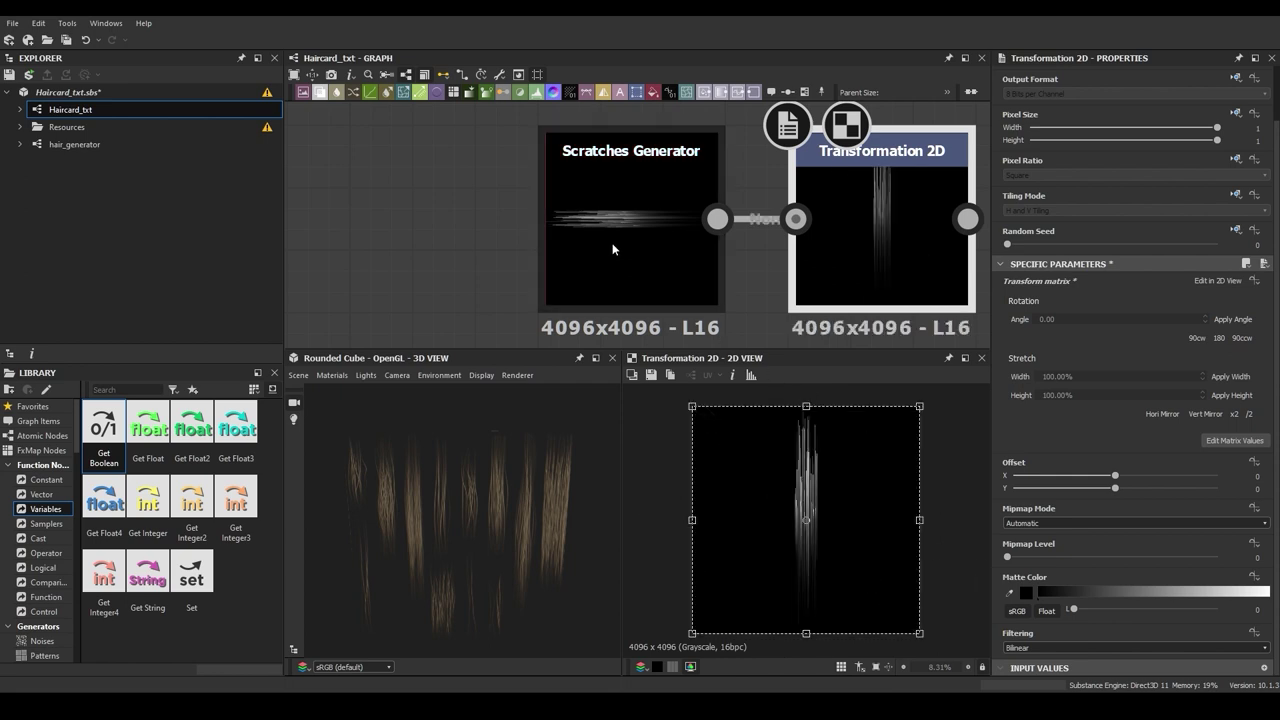
Change the Scratches Generator's Fade Mode to Start + End
{"action": "scroll", "coordinate": [576, 220], "scroll_direction": "down", "scroll_amount": 2}
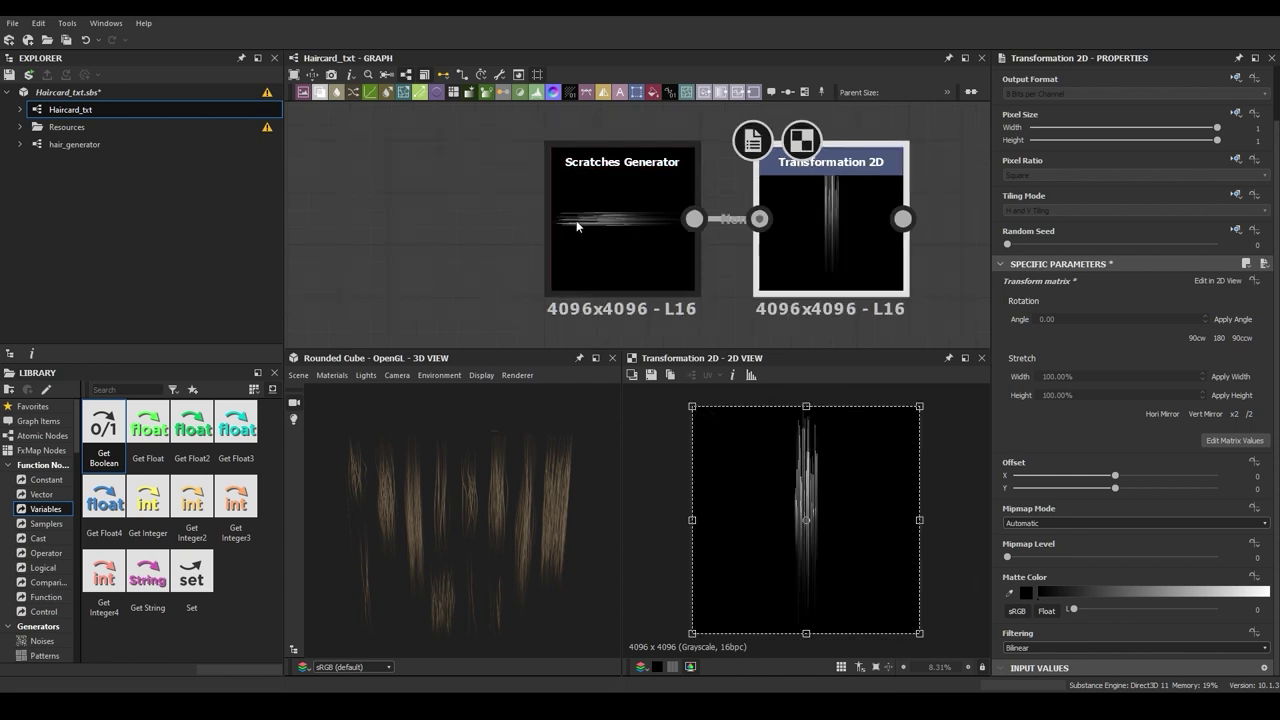
{"action": "left_click", "coordinate": [625, 279]}
{"action": "scroll", "coordinate": [1161, 446], "scroll_direction": "down", "scroll_amount": 5}
{"action": "left_click", "coordinate": [1044, 580]}
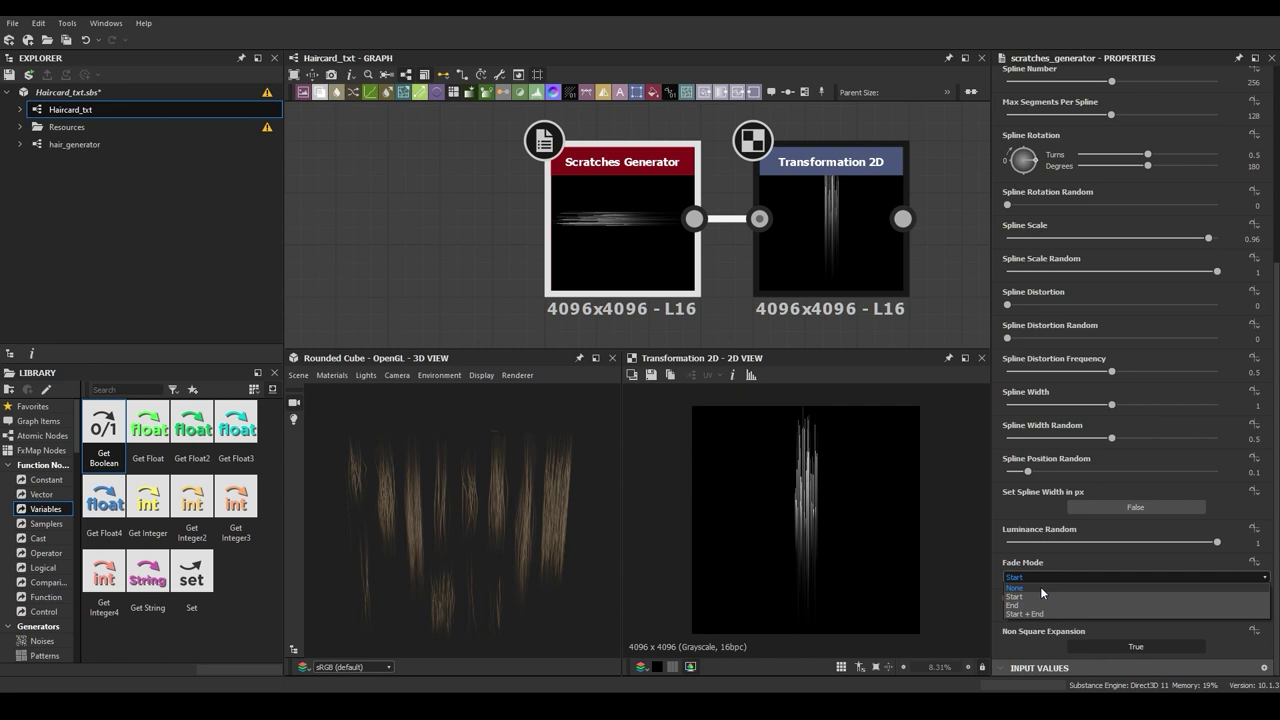
{"action": "left_click", "coordinate": [1035, 610]}
Inspect the strands up close and set the Scratches Generator's Spline Distortion Random to 0.12
{"action": "scroll", "coordinate": [782, 508], "scroll_direction": "up", "scroll_amount": 5}
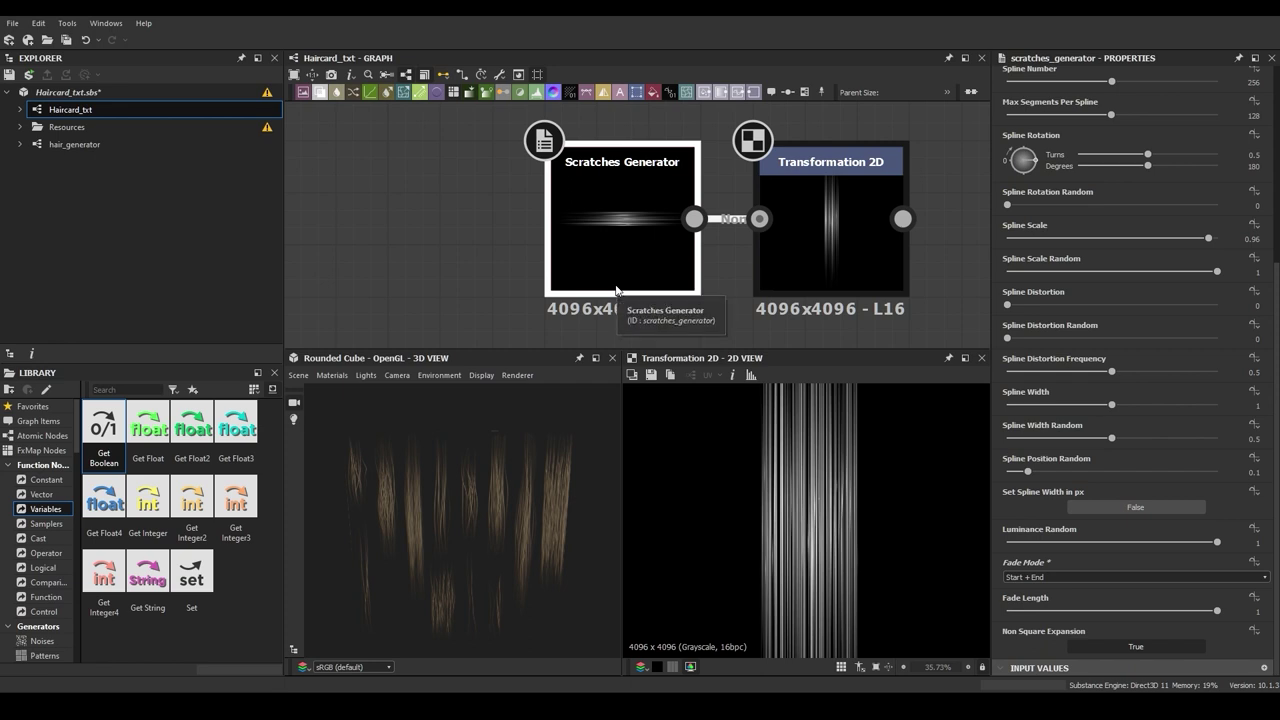
{"action": "scroll", "coordinate": [806, 500], "scroll_direction": "up", "scroll_amount": 2}
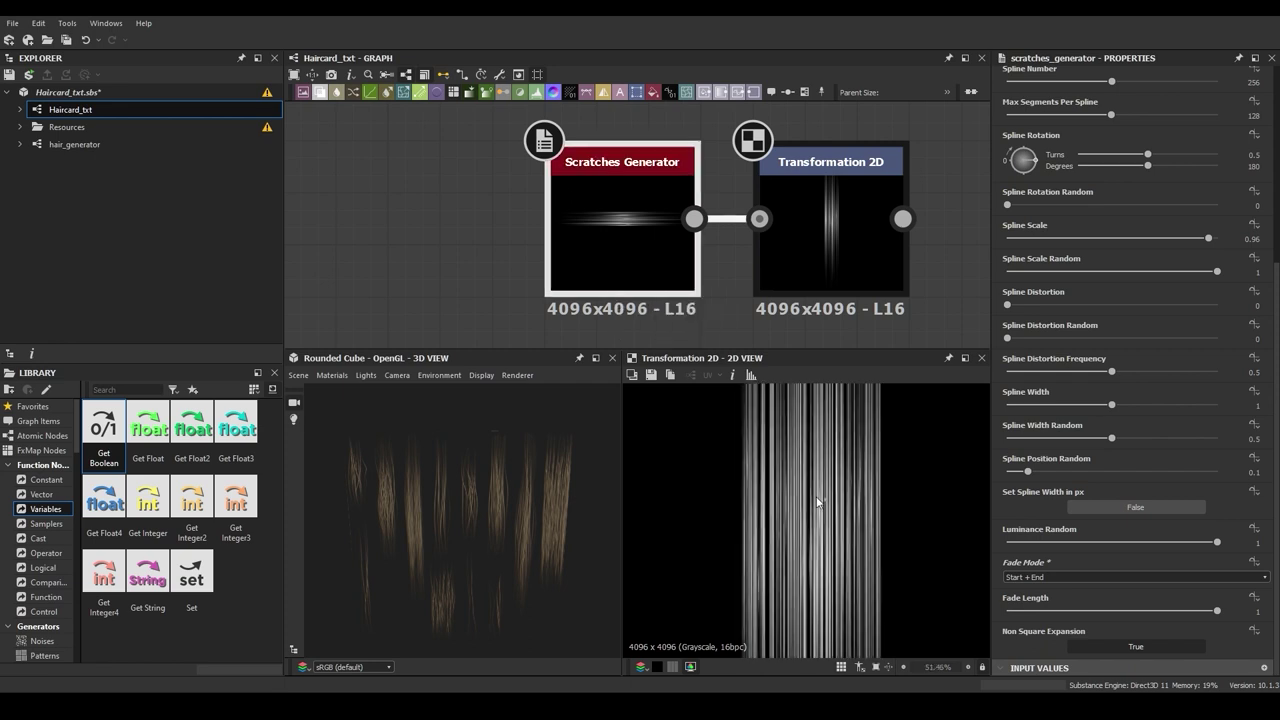
{"action": "scroll", "coordinate": [822, 505], "scroll_direction": "down", "scroll_amount": 2}
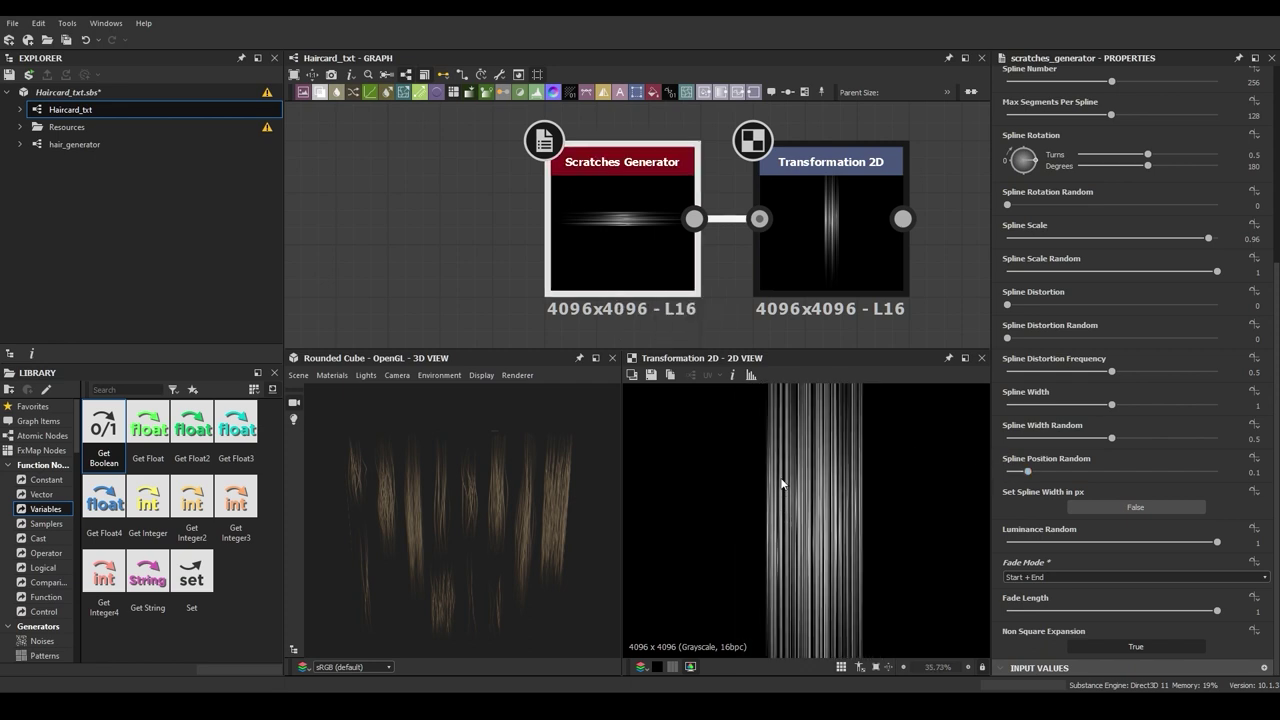
{"action": "scroll", "coordinate": [790, 483], "scroll_direction": "down", "scroll_amount": 2}
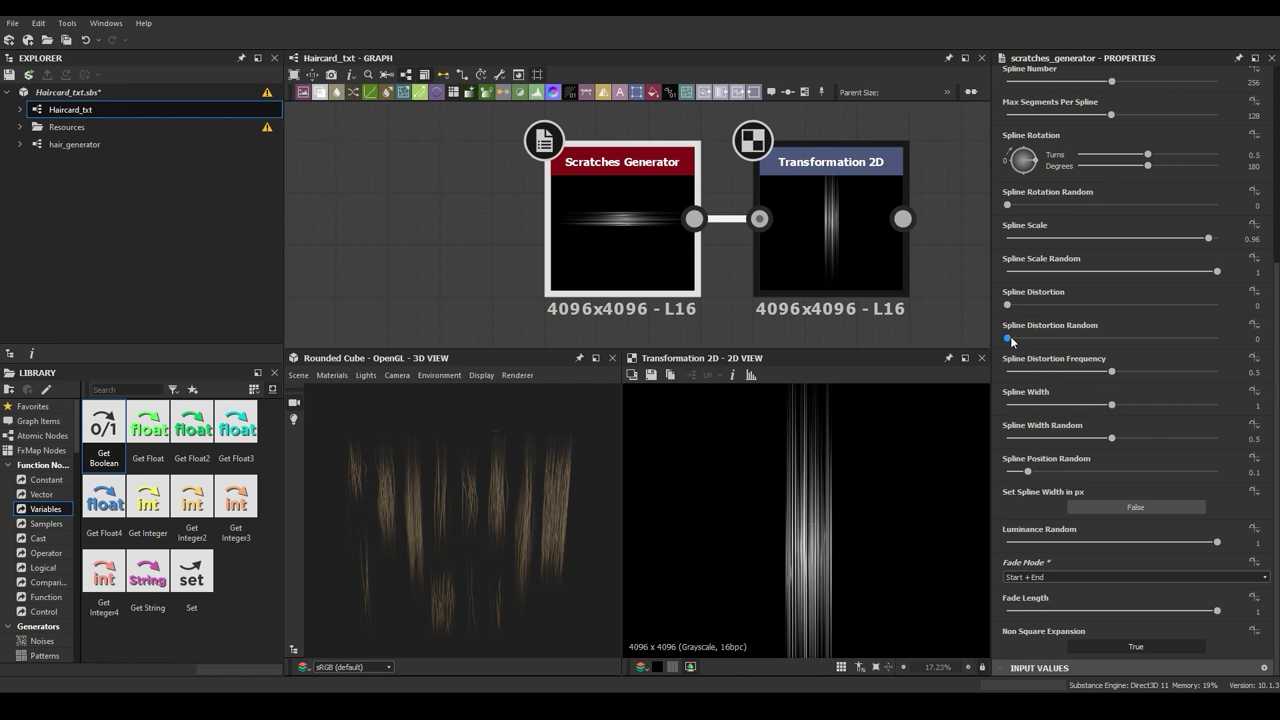
{"action": "mouse_move", "coordinate": [1008, 339]}
{"action": "left_mouse_down"}
{"action": "mouse_move", "coordinate": [1045, 343]}
{"action": "mouse_move", "coordinate": [1033, 340]}
{"action": "left_mouse_up"}
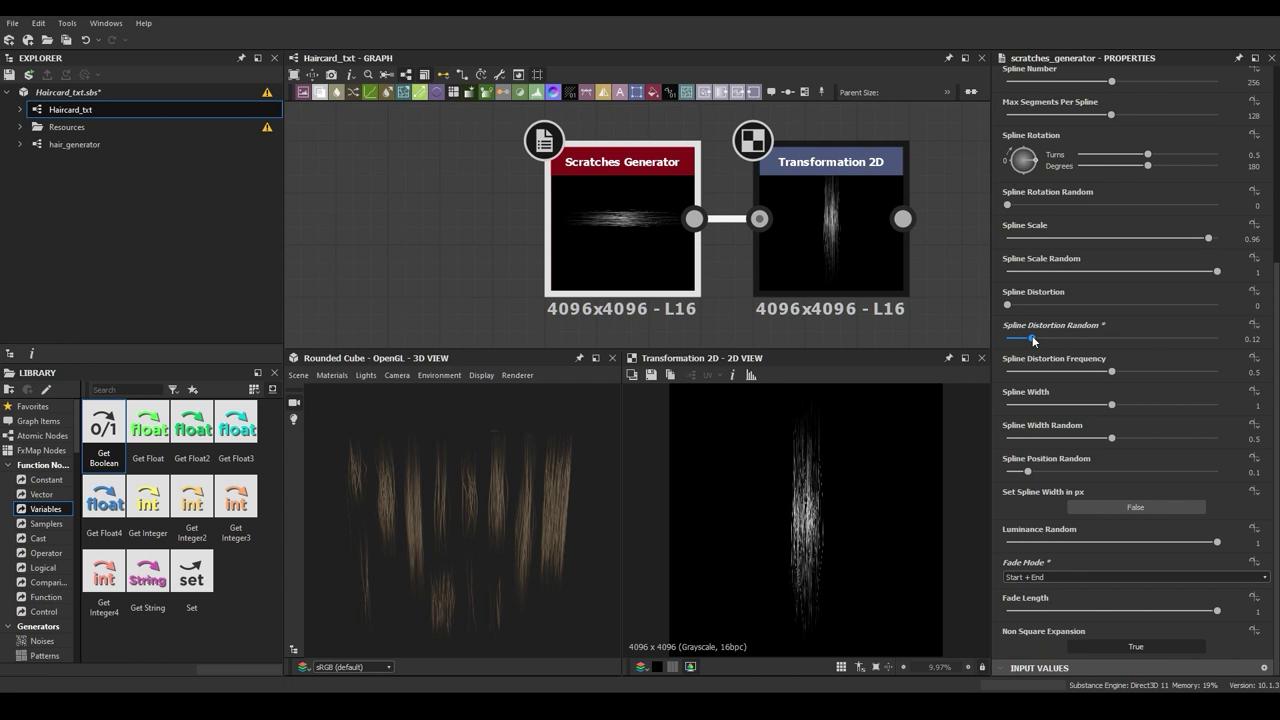
Examine the hair01 generator node, its Transformation 2D and the first Blend node that joins it with hair02
{"action": "mouse_move", "coordinate": [559, 509]}
{"action": "left_mouse_down"}
{"action": "mouse_move", "coordinate": [580, 506]}
{"action": "mouse_move", "coordinate": [557, 513]}
{"action": "left_mouse_up"}
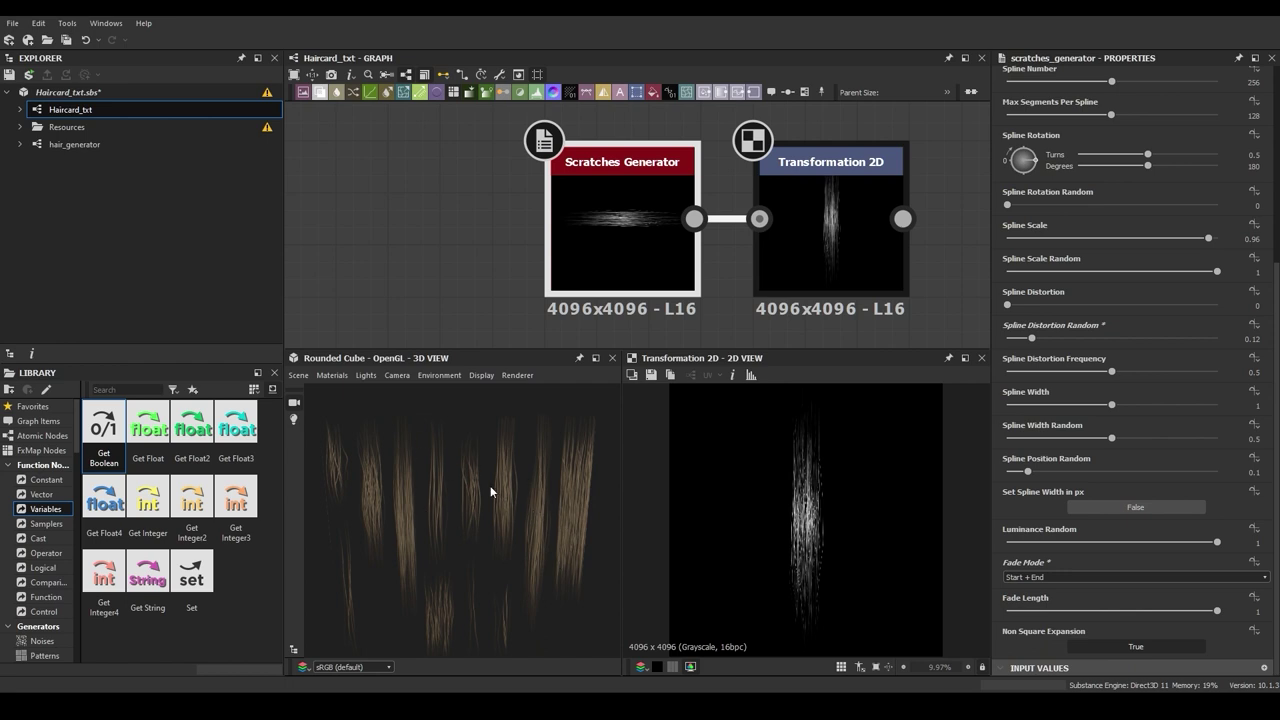
{"action": "scroll", "coordinate": [525, 180], "scroll_direction": "down", "scroll_amount": 5}
{"action": "scroll", "coordinate": [525, 230], "scroll_direction": "up", "scroll_amount": 3}
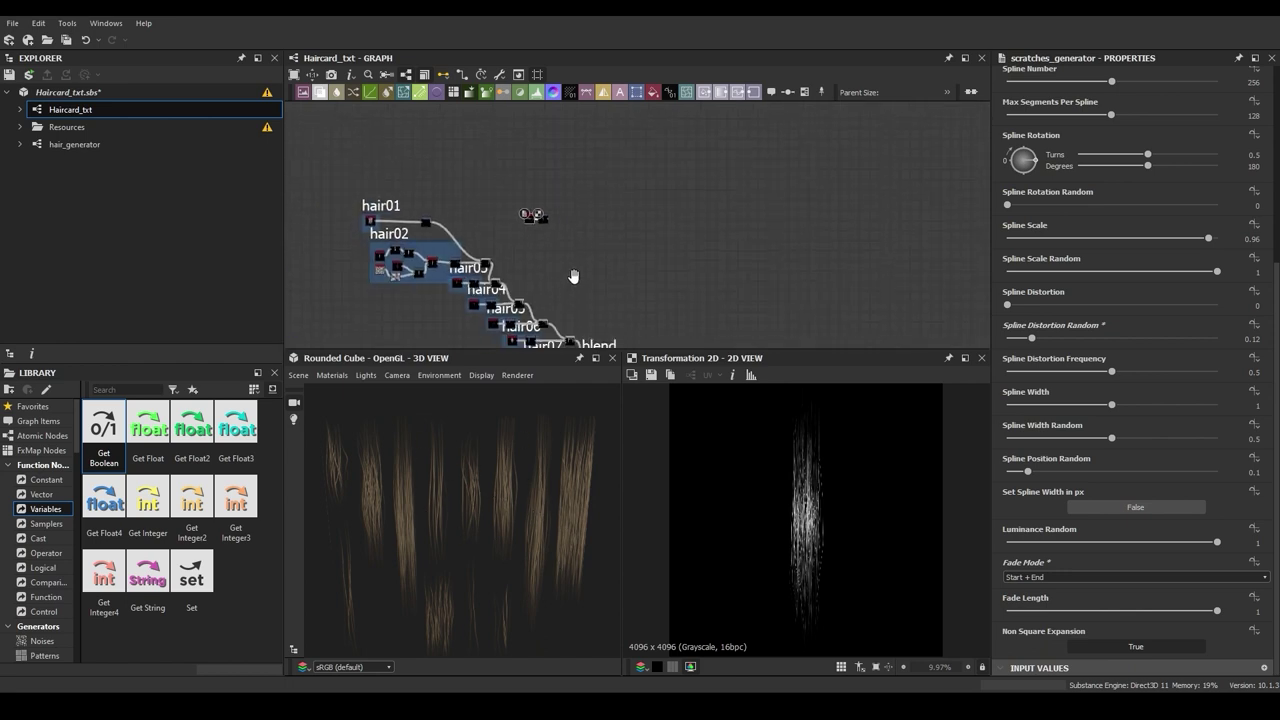
{"action": "middle_click_drag", "start_coordinate": [574, 276], "coordinate": [584, 257]}
{"action": "scroll", "coordinate": [379, 219], "scroll_direction": "up", "scroll_amount": 11}
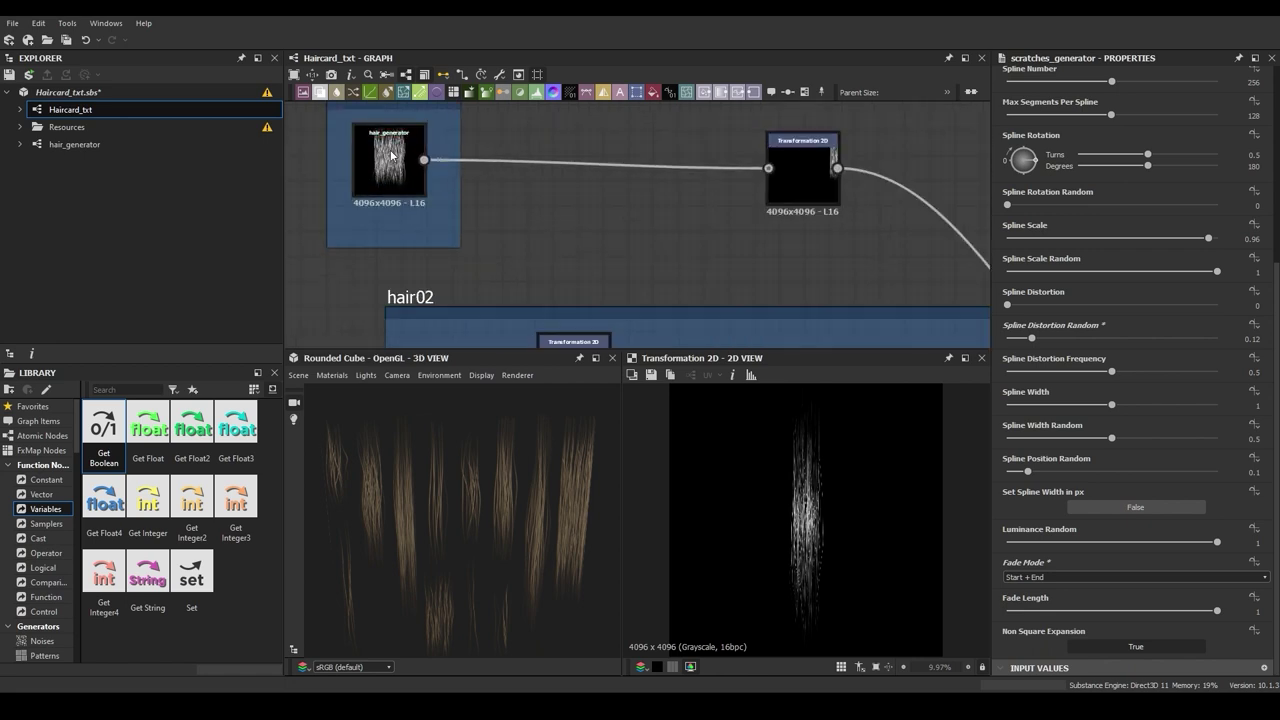
{"action": "scroll", "coordinate": [391, 155], "scroll_direction": "down", "scroll_amount": 5}
{"action": "middle_click_drag", "start_coordinate": [520, 240], "coordinate": [395, 220]}
{"action": "scroll", "coordinate": [571, 267], "scroll_direction": "up", "scroll_amount": 6}
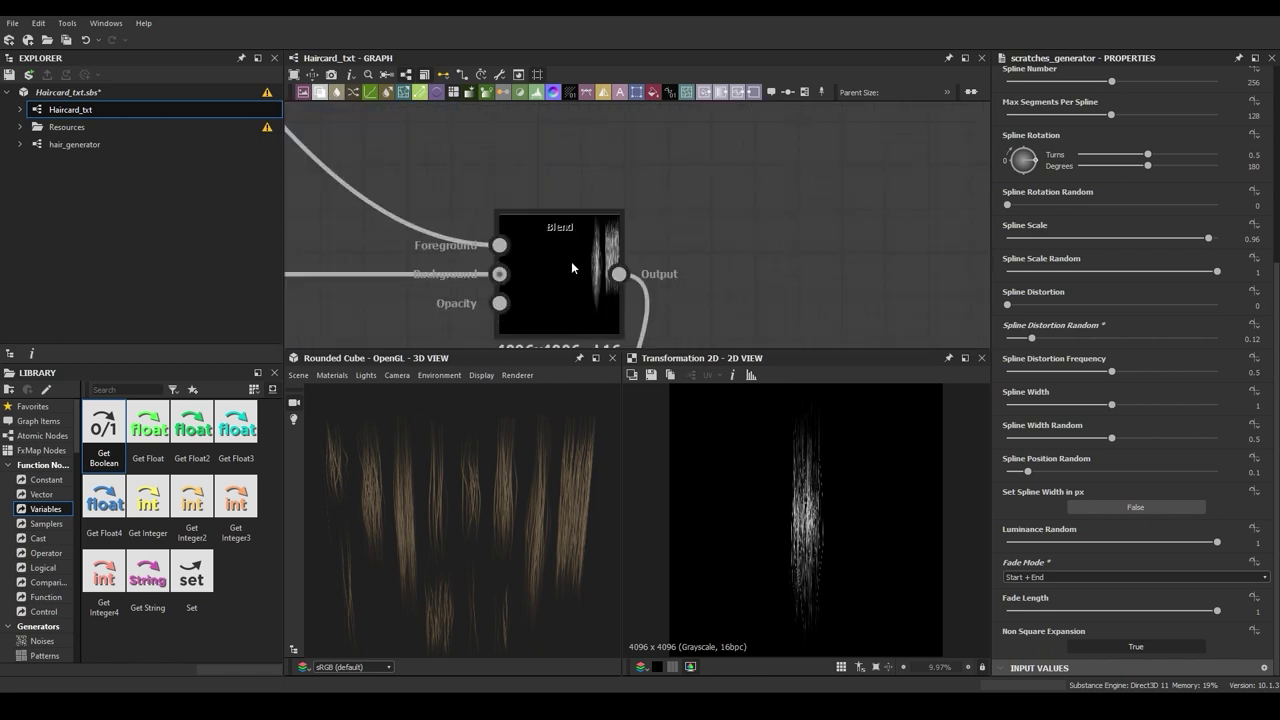
{"action": "scroll", "coordinate": [510, 242], "scroll_direction": "down", "scroll_amount": 2}
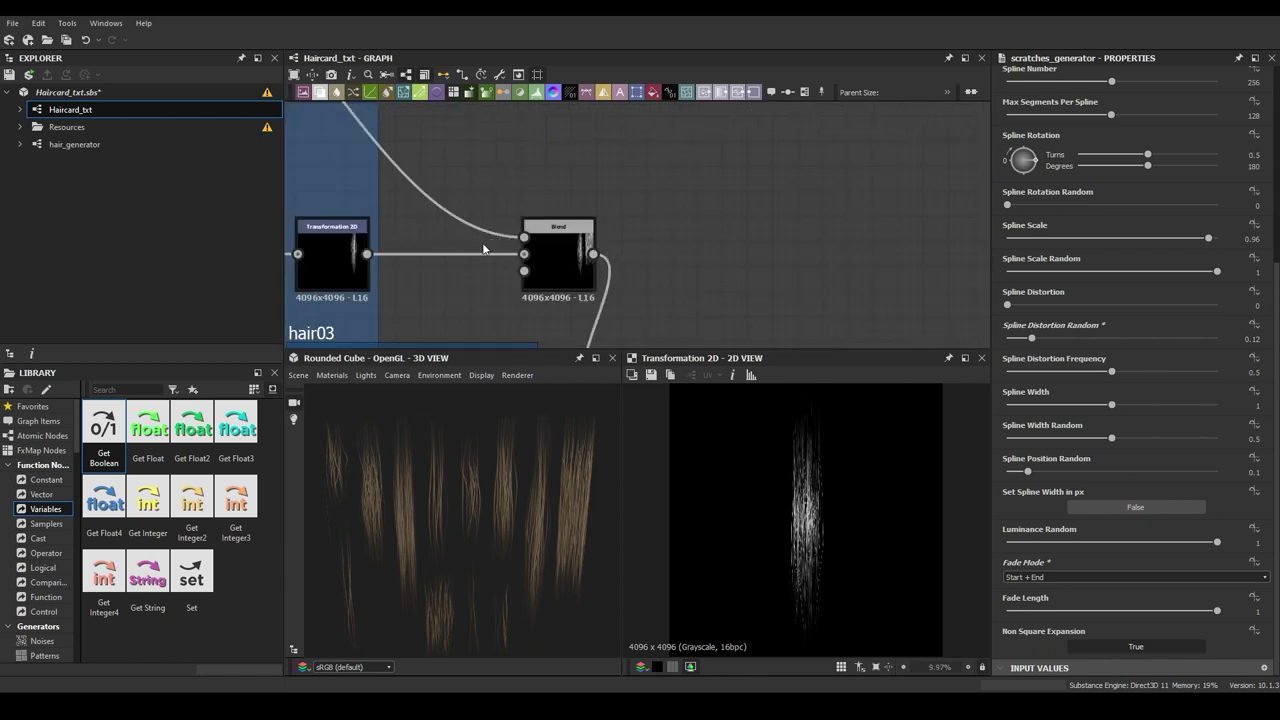
Preview the successive Blend nodes of the chain from hair02 through hair05 to examine how the strands accumulate
{"action": "left_click", "coordinate": [557, 250]}
{"action": "scroll", "coordinate": [914, 496], "scroll_direction": "down", "scroll_amount": 1}
{"action": "middle_click_drag", "start_coordinate": [715, 308], "coordinate": [686, 98]}
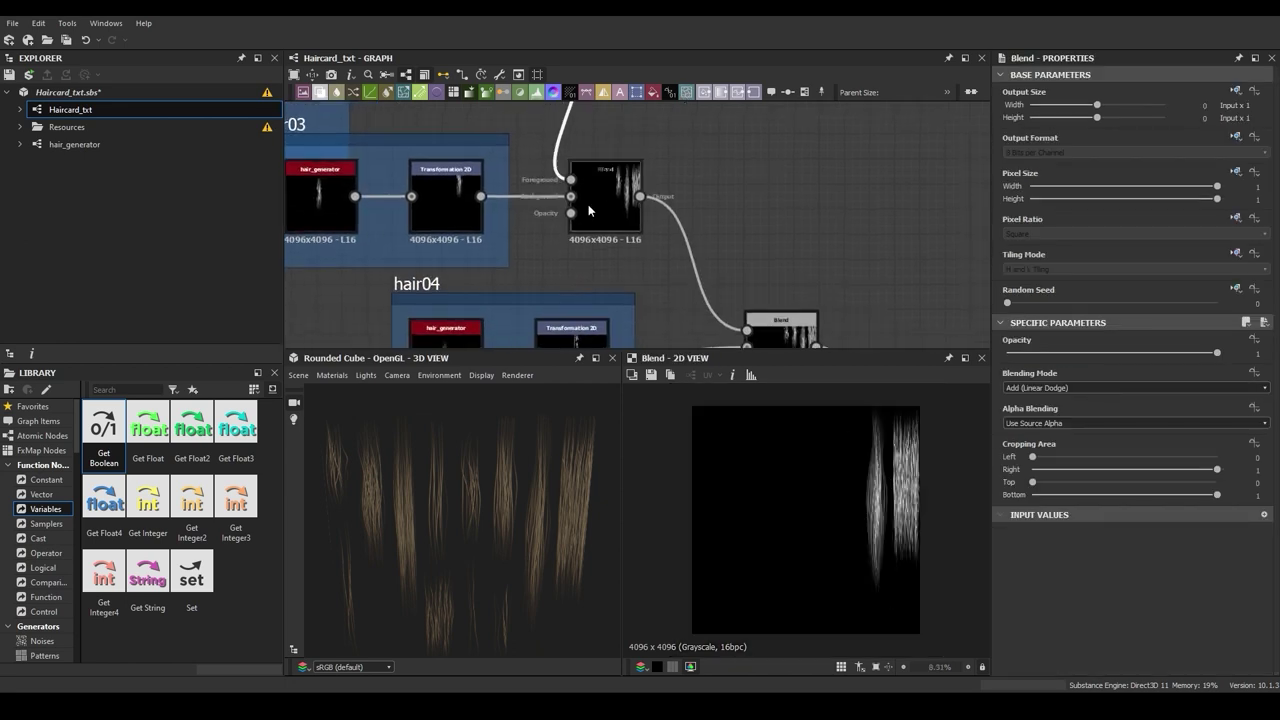
{"action": "left_click", "coordinate": [605, 206]}
{"action": "middle_click_drag", "start_coordinate": [774, 251], "coordinate": [700, 153]}
{"action": "double_click", "coordinate": [690, 228]}
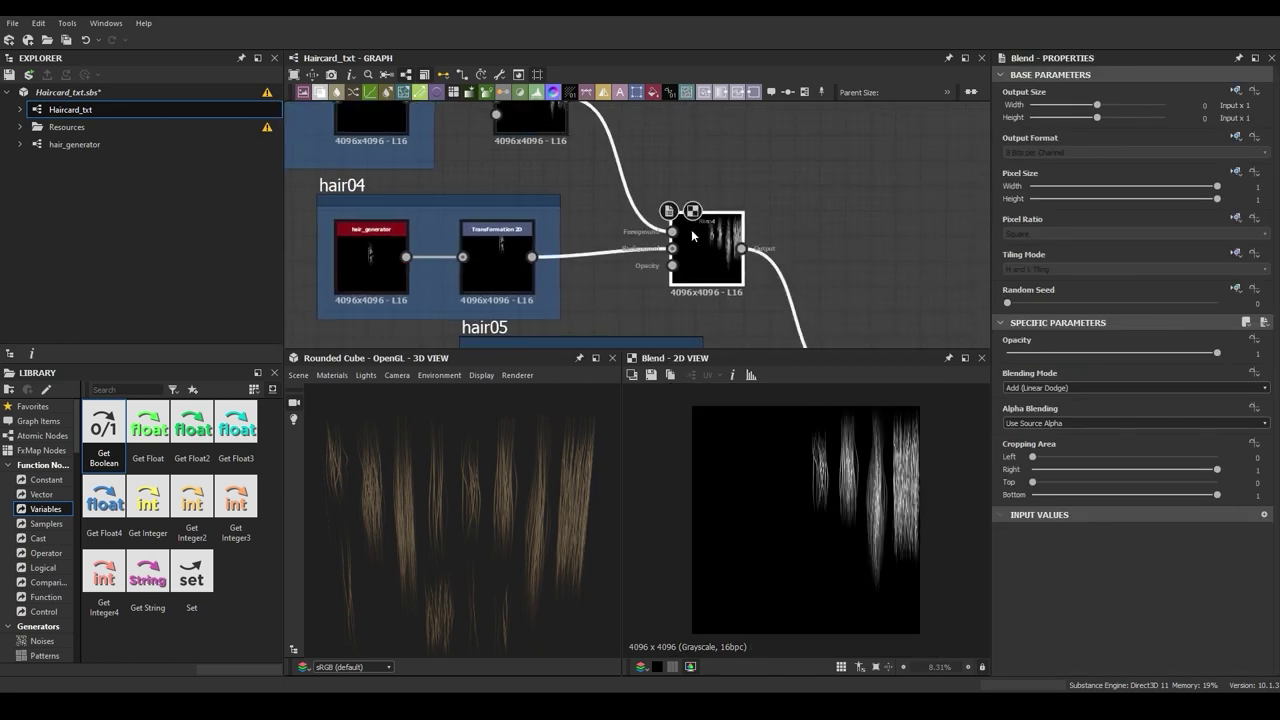
{"action": "middle_click_drag", "start_coordinate": [887, 308], "coordinate": [734, 106]}
{"action": "double_click", "coordinate": [715, 192]}
{"action": "middle_click_drag", "start_coordinate": [814, 194], "coordinate": [614, 122]}
Preview the final Blend node that combines all hair clumps ahead of the output groups
{"action": "scroll", "coordinate": [614, 122], "scroll_direction": "down", "scroll_amount": 5}
{"action": "scroll", "coordinate": [698, 218], "scroll_direction": "down", "scroll_amount": 2}
{"action": "middle_click_drag", "start_coordinate": [775, 251], "coordinate": [609, 138]}
{"action": "scroll", "coordinate": [630, 231], "scroll_direction": "down", "scroll_amount": 3}
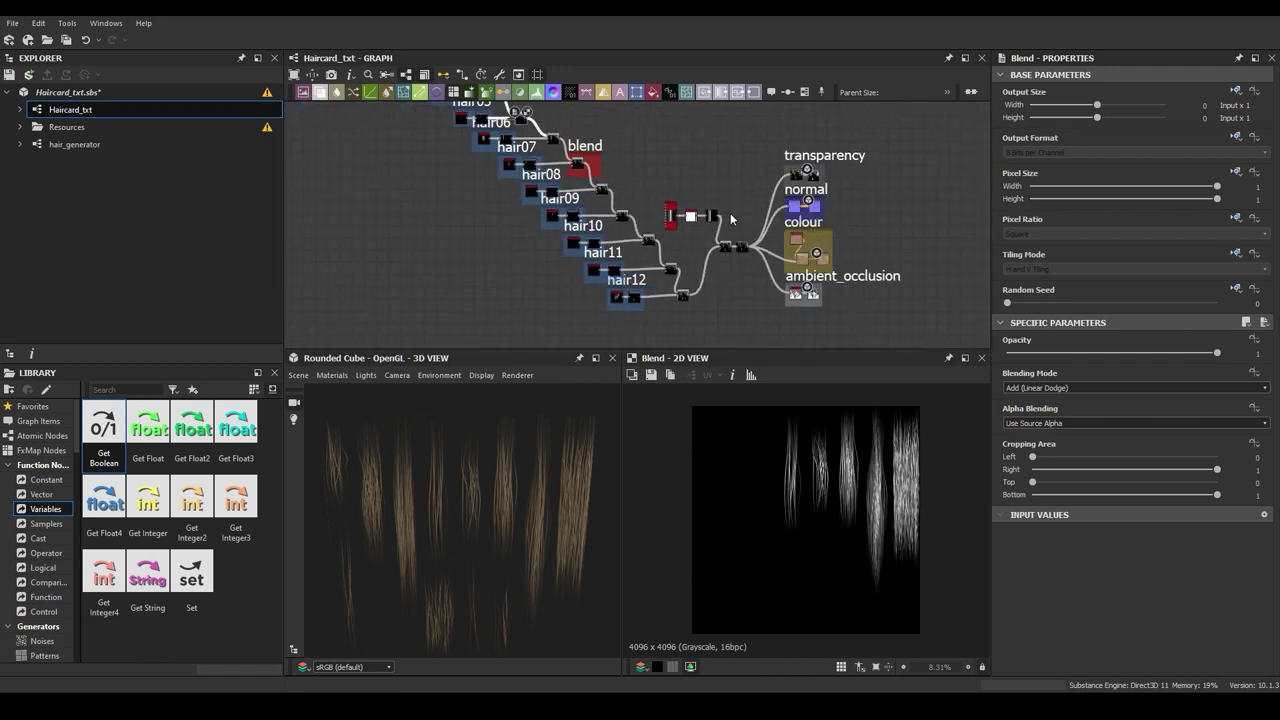
{"action": "middle_click_drag", "start_coordinate": [733, 189], "coordinate": [697, 187]}
{"action": "scroll", "coordinate": [640, 225], "scroll_direction": "up", "scroll_amount": 4}
{"action": "left_click", "coordinate": [784, 283]}
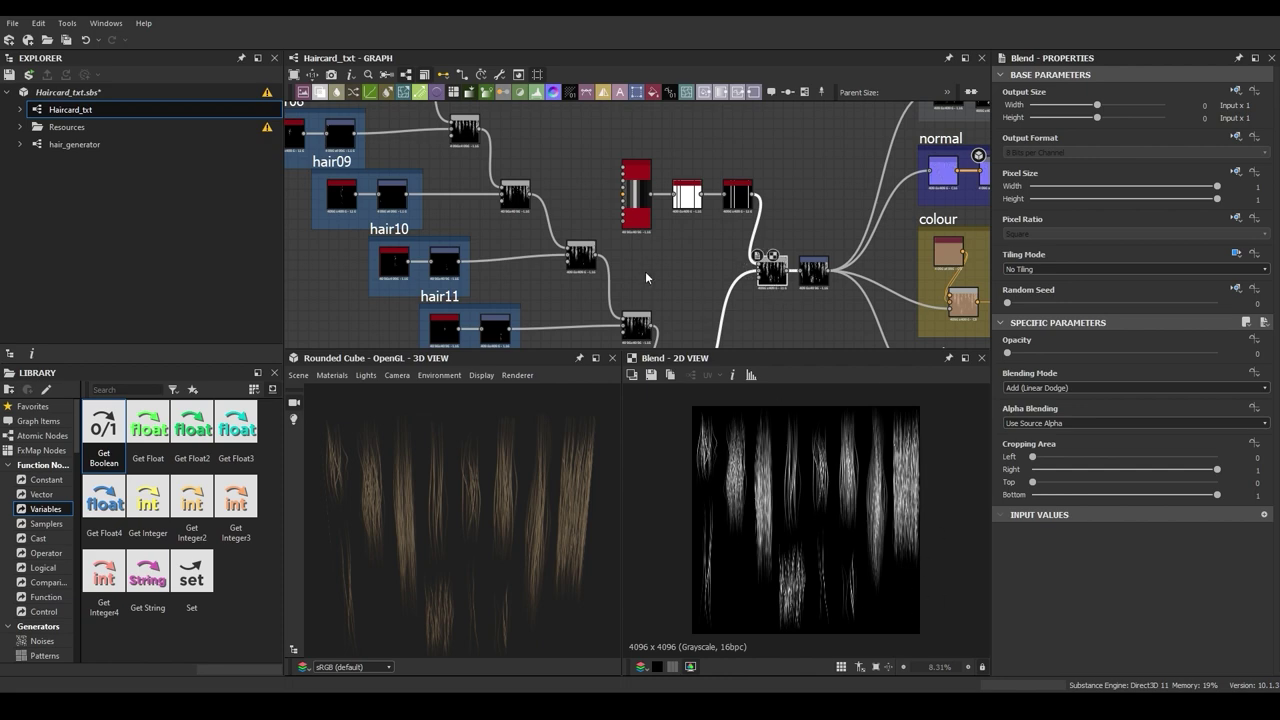
Examine the hair11 and hair12 groups, then the links from the last Transformation 2D to the colour and normal groups
{"action": "middle_click_drag", "start_coordinate": [646, 278], "coordinate": [624, 164]}
{"action": "scroll", "coordinate": [430, 230], "scroll_direction": "up", "scroll_amount": 6}
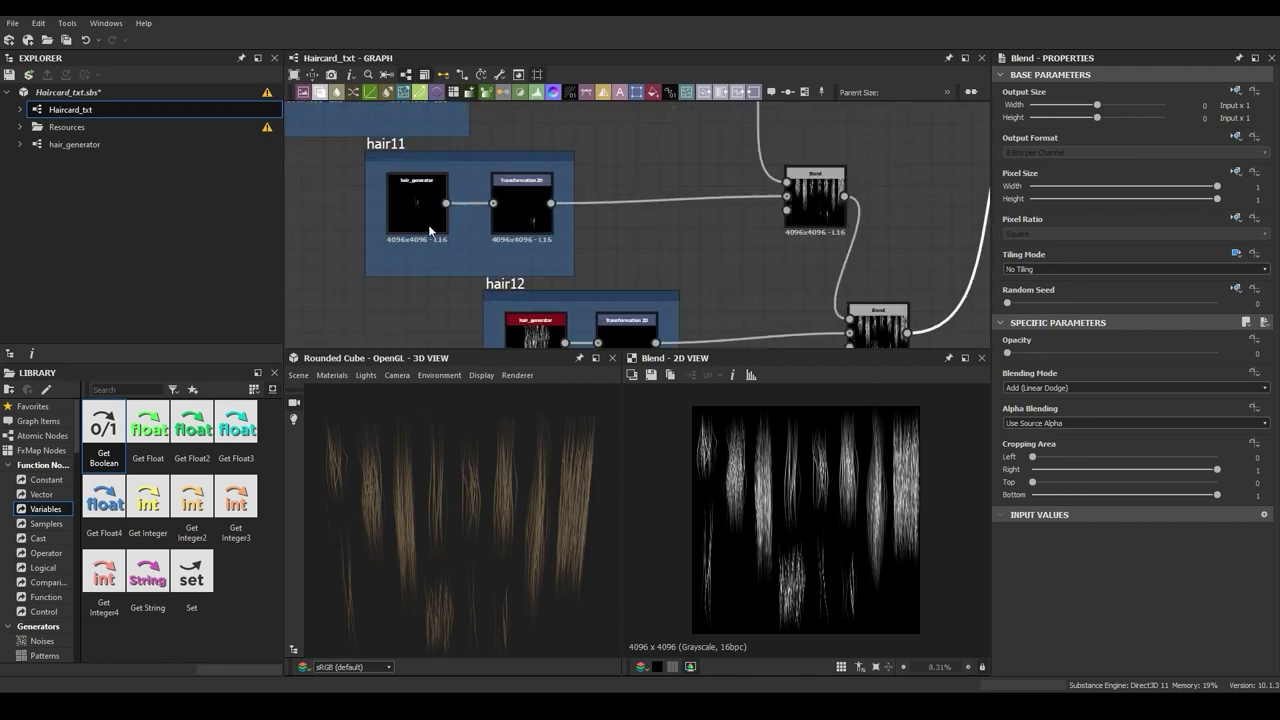
{"action": "scroll", "coordinate": [725, 288], "scroll_direction": "down", "scroll_amount": 3}
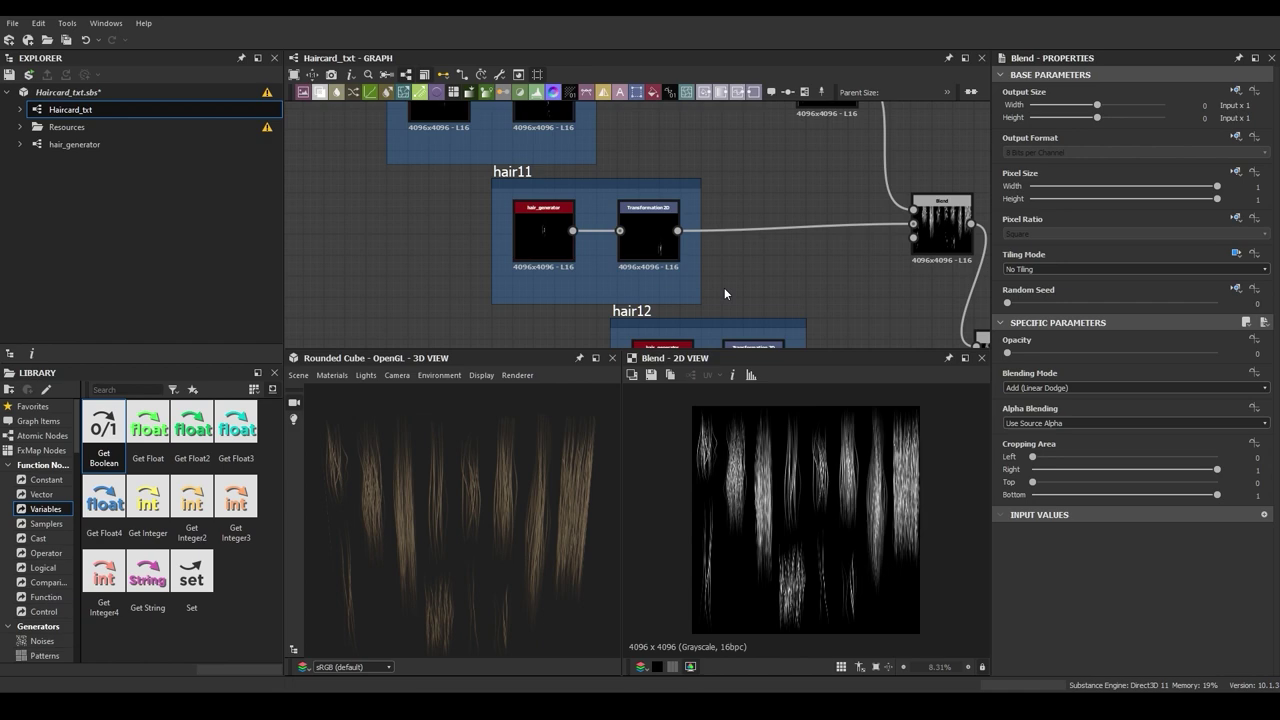
{"action": "scroll", "coordinate": [643, 235], "scroll_direction": "up", "scroll_amount": 3}
{"action": "scroll", "coordinate": [686, 231], "scroll_direction": "down", "scroll_amount": 6}
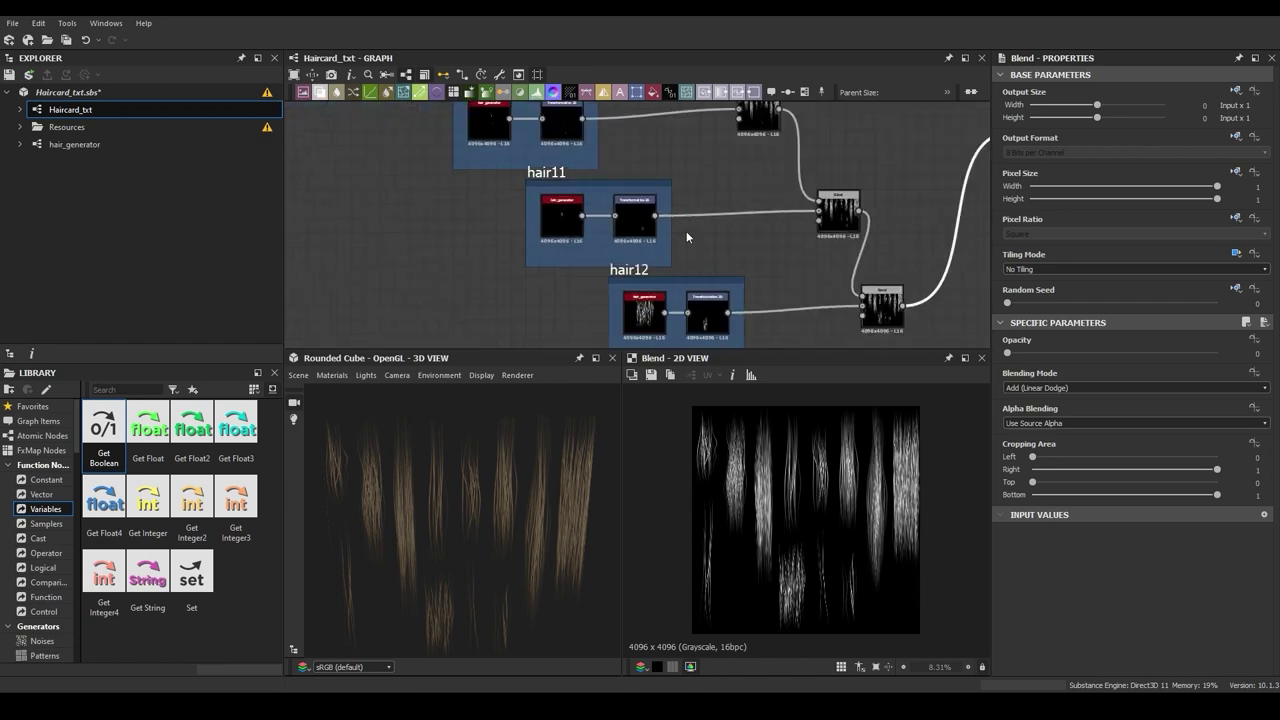
{"action": "middle_click_drag", "start_coordinate": [763, 260], "coordinate": [655, 291]}
{"action": "middle_click_drag", "start_coordinate": [714, 177], "coordinate": [597, 208]}
{"action": "scroll", "coordinate": [725, 278], "scroll_direction": "up", "scroll_amount": 5}
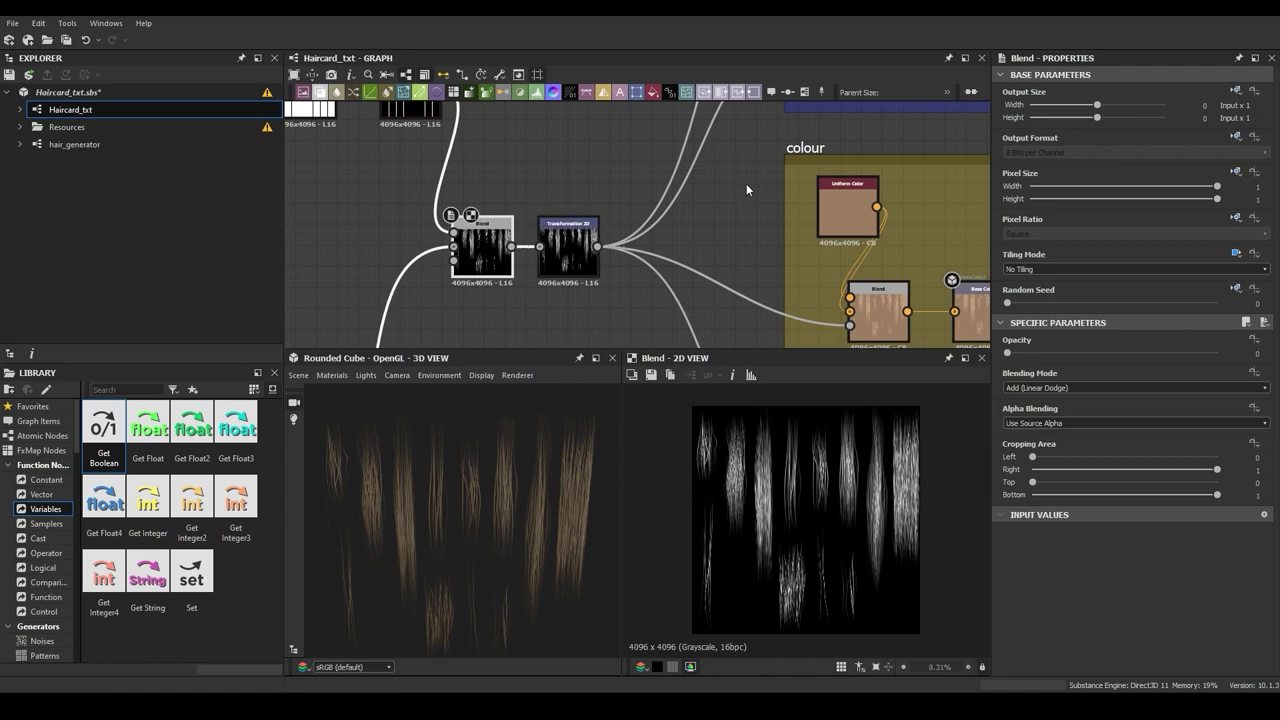
{"action": "middle_click_drag", "start_coordinate": [764, 160], "coordinate": [660, 305]}
{"action": "scroll", "coordinate": [664, 220], "scroll_direction": "down", "scroll_amount": 1}
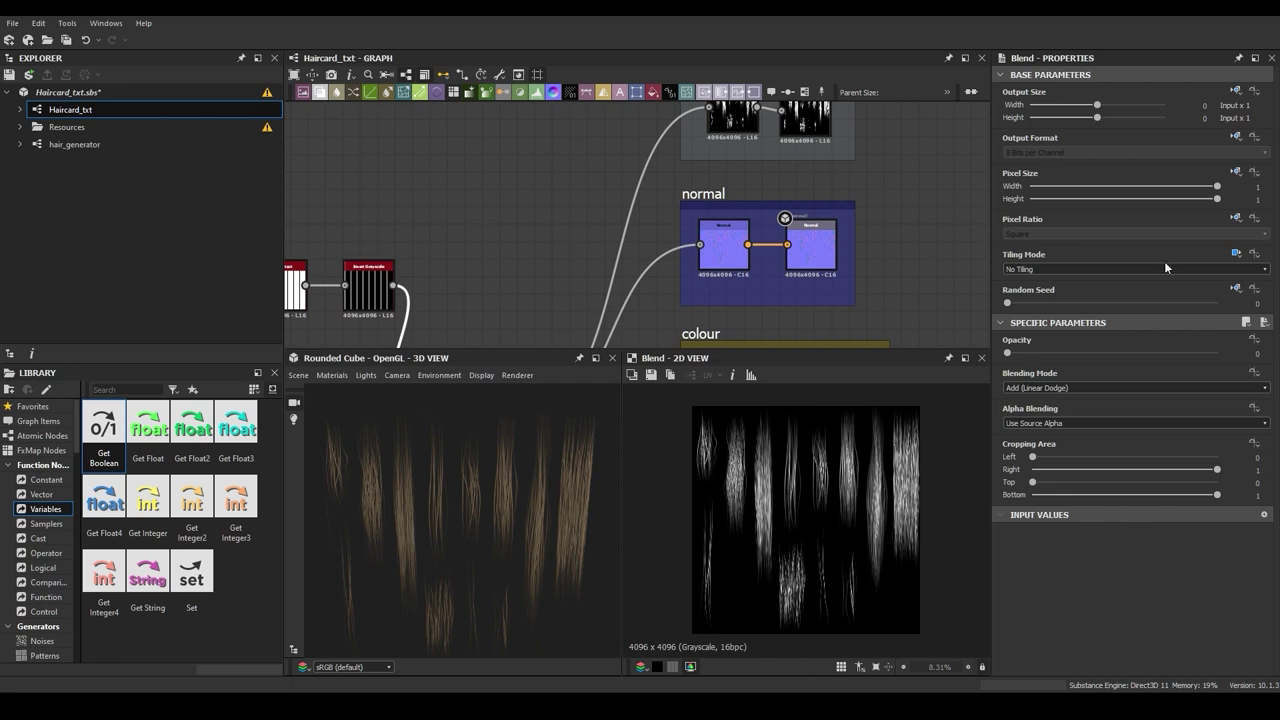
Move the Uniform Color node closer to the Blend in the colour group and preview the Base Color output
{"action": "scroll", "coordinate": [762, 268], "scroll_direction": "down", "scroll_amount": 4}
{"action": "middle_click_drag", "start_coordinate": [741, 338], "coordinate": [730, 240]}
{"action": "scroll", "coordinate": [722, 239], "scroll_direction": "up", "scroll_amount": 3}
{"action": "scroll", "coordinate": [724, 269], "scroll_direction": "up", "scroll_amount": 3}
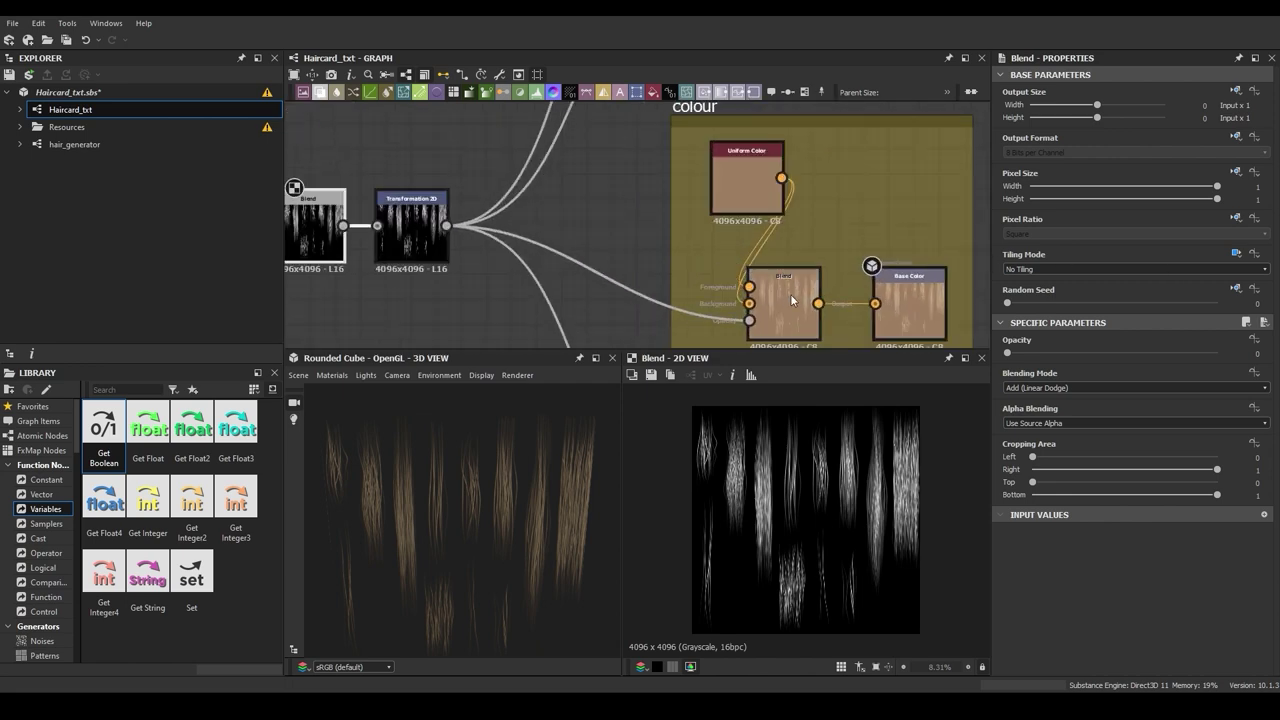
{"action": "left_click_drag", "start_coordinate": [735, 180], "coordinate": [714, 213]}
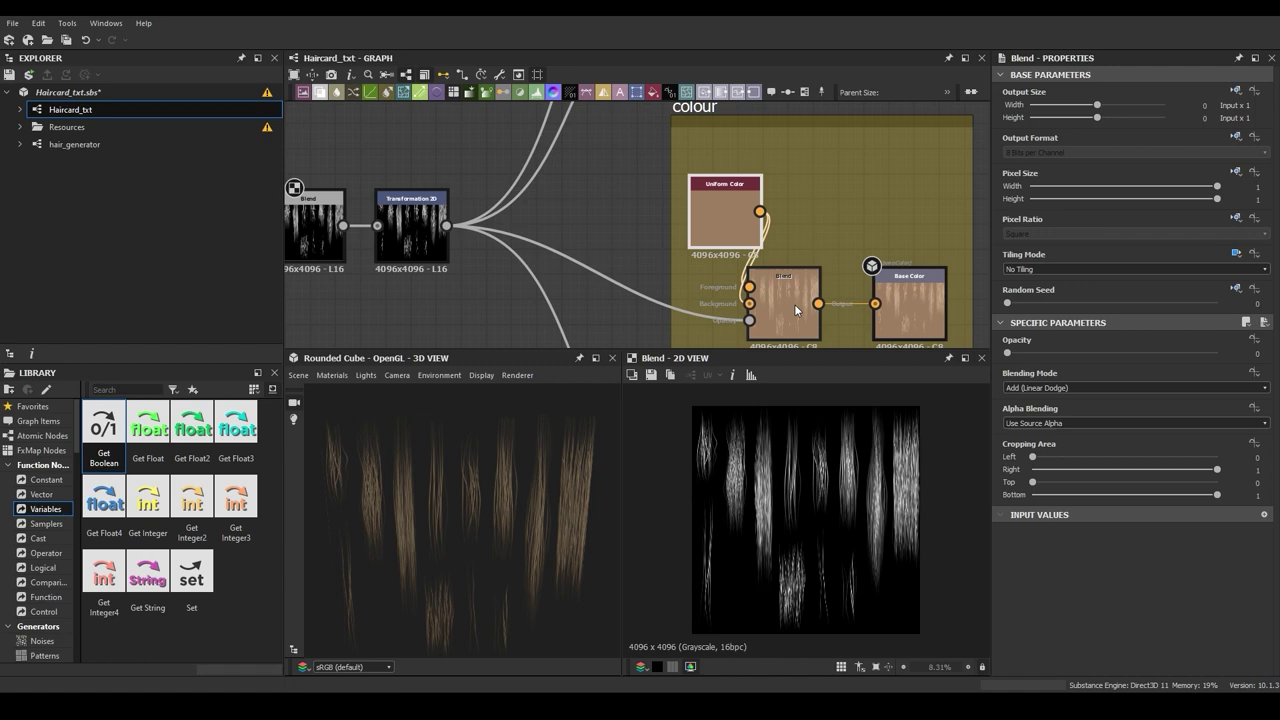
{"action": "middle_click_drag", "start_coordinate": [863, 210], "coordinate": [823, 170]}
{"action": "double_click", "coordinate": [874, 250]}
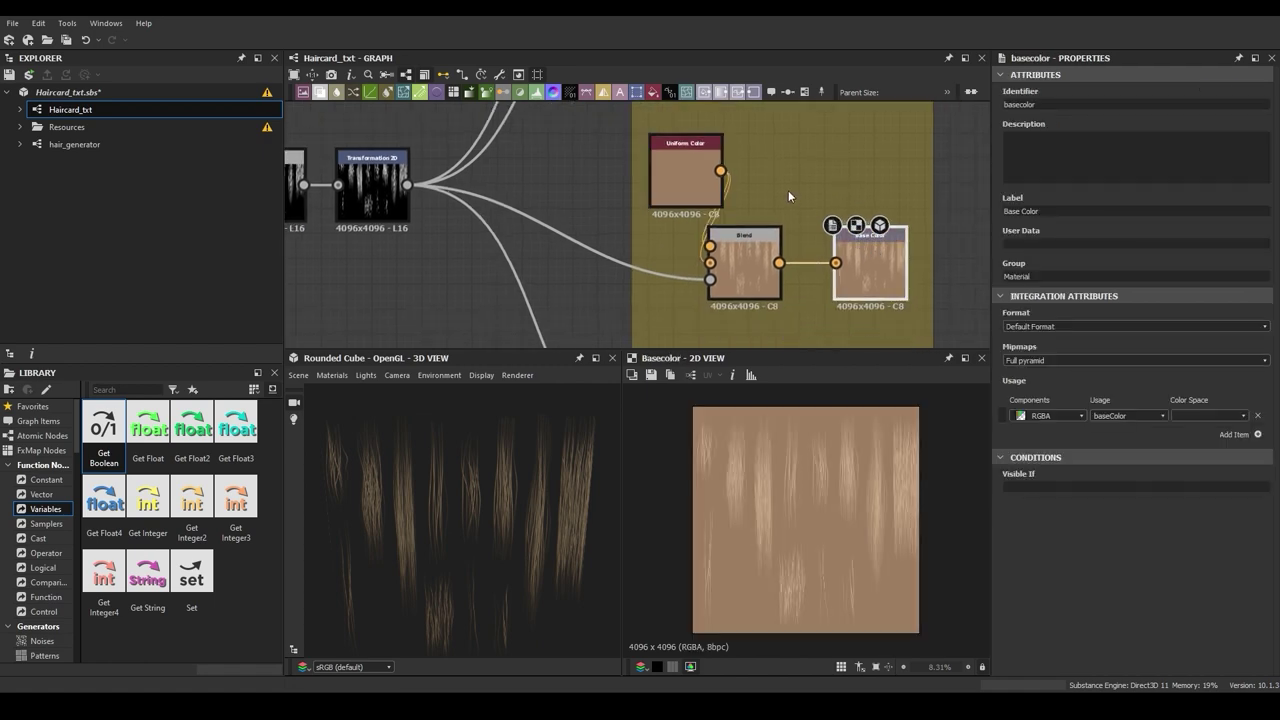
Examine the ambient_occlusion group and preview the Normal output in the normal group
{"action": "scroll", "coordinate": [787, 191], "scroll_direction": "down", "scroll_amount": 4}
{"action": "middle_click_drag", "start_coordinate": [841, 260], "coordinate": [831, 204]}
{"action": "scroll", "coordinate": [783, 285], "scroll_direction": "up", "scroll_amount": 2}
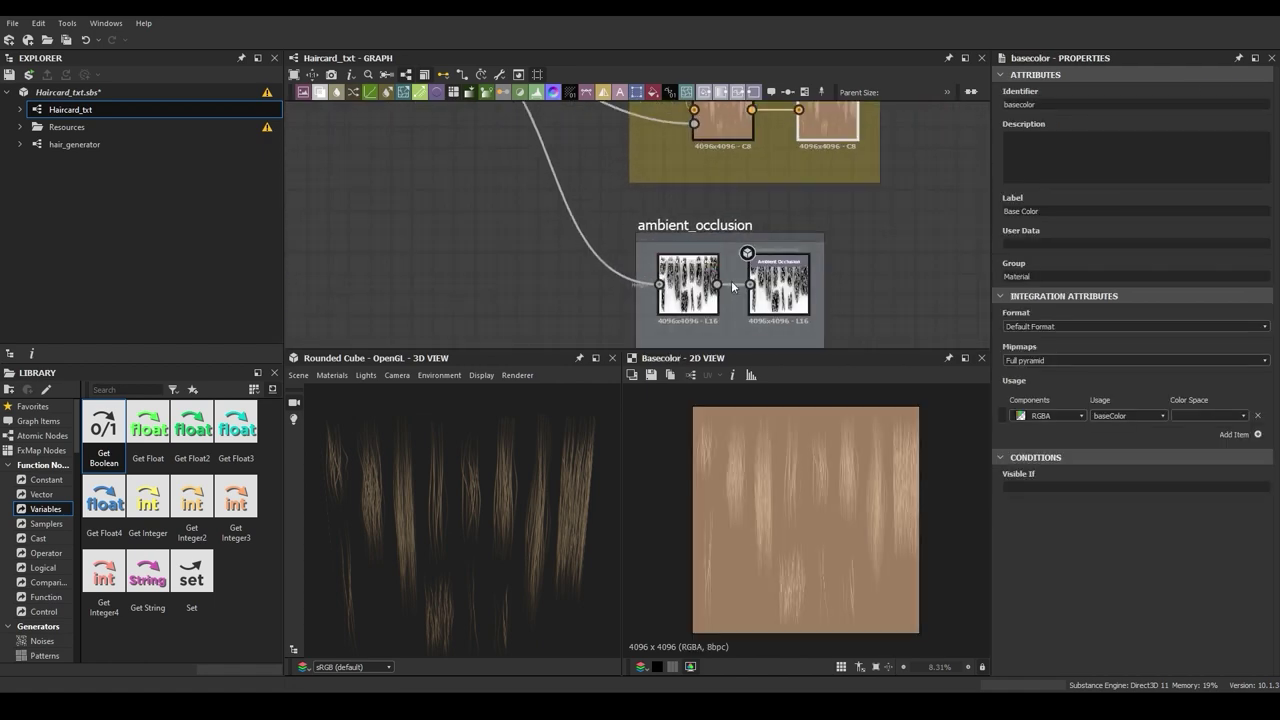
{"action": "left_click", "coordinate": [783, 285]}
{"action": "middle_click_drag", "start_coordinate": [783, 285], "coordinate": [780, 640]}
{"action": "left_click", "coordinate": [805, 199]}
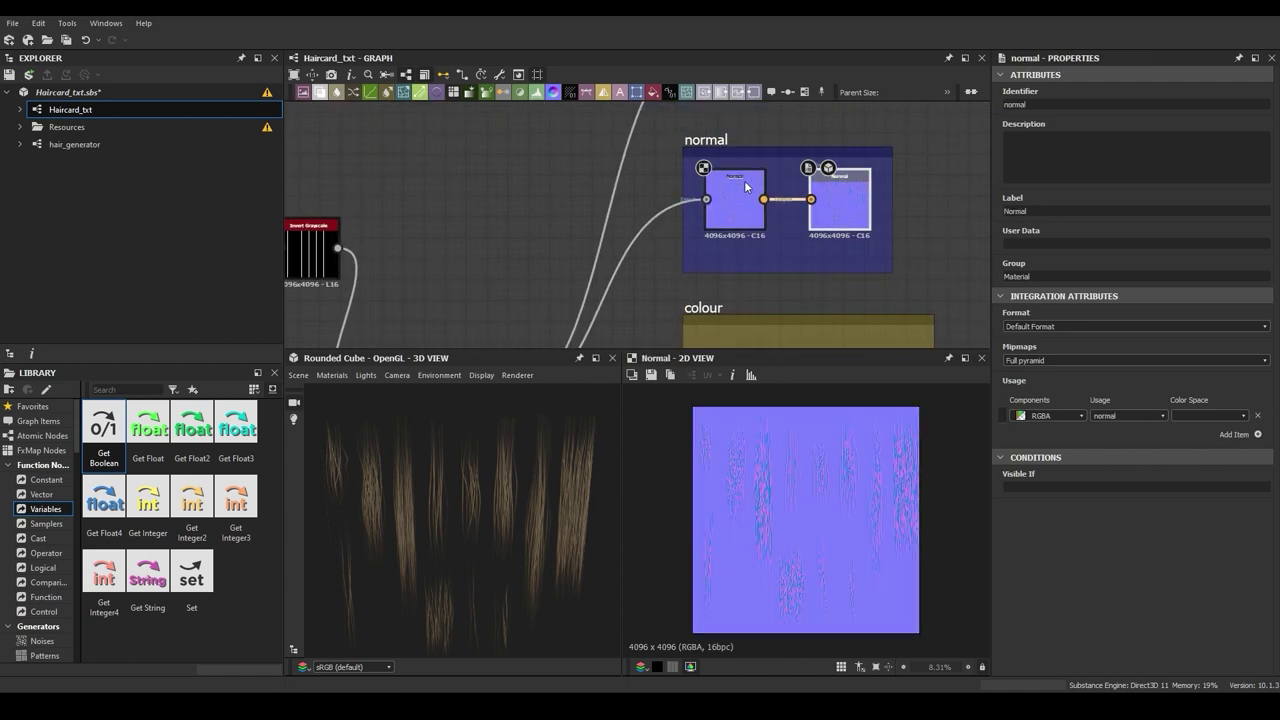
Examine the transparency group's Curve node with its curve profile and preview the Opacity output
{"action": "middle_click_drag", "start_coordinate": [744, 180], "coordinate": [752, 329]}
{"action": "left_click", "coordinate": [740, 257]}
{"action": "scroll", "coordinate": [738, 252], "scroll_direction": "up", "scroll_amount": 2}
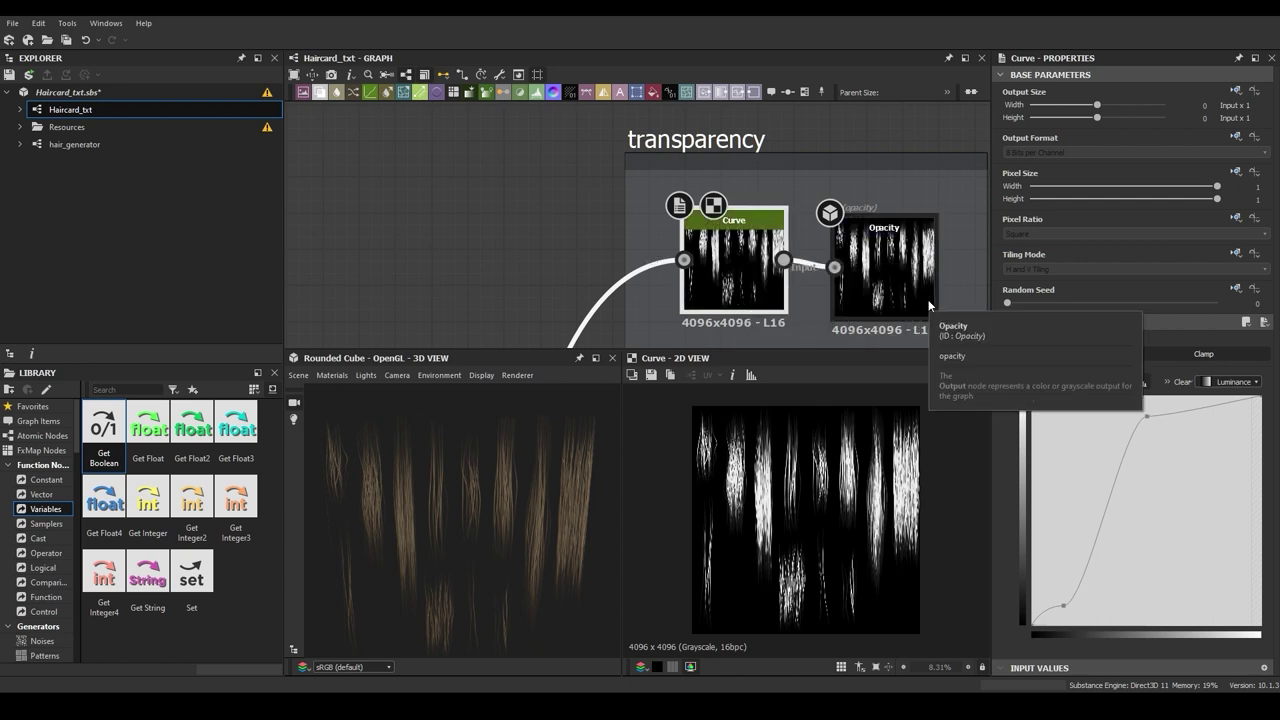
{"action": "left_click", "coordinate": [885, 280]}
{"action": "scroll", "coordinate": [868, 306], "scroll_direction": "down", "scroll_amount": 2}
{"action": "middle_click_drag", "start_coordinate": [871, 318], "coordinate": [814, 268]}
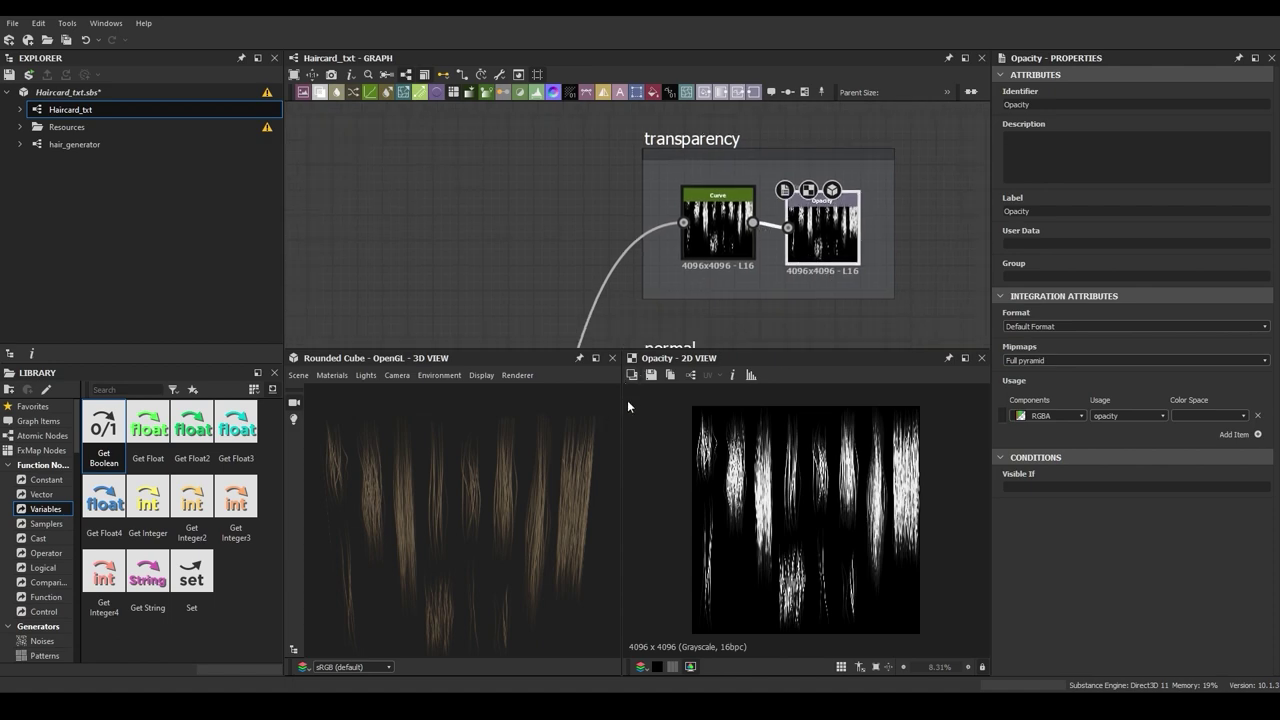
Check the TIFF maps in the 4K_txt folder through the Opacity image's save dialog without saving, and overview the graph
{"action": "left_click", "coordinate": [651, 375]}
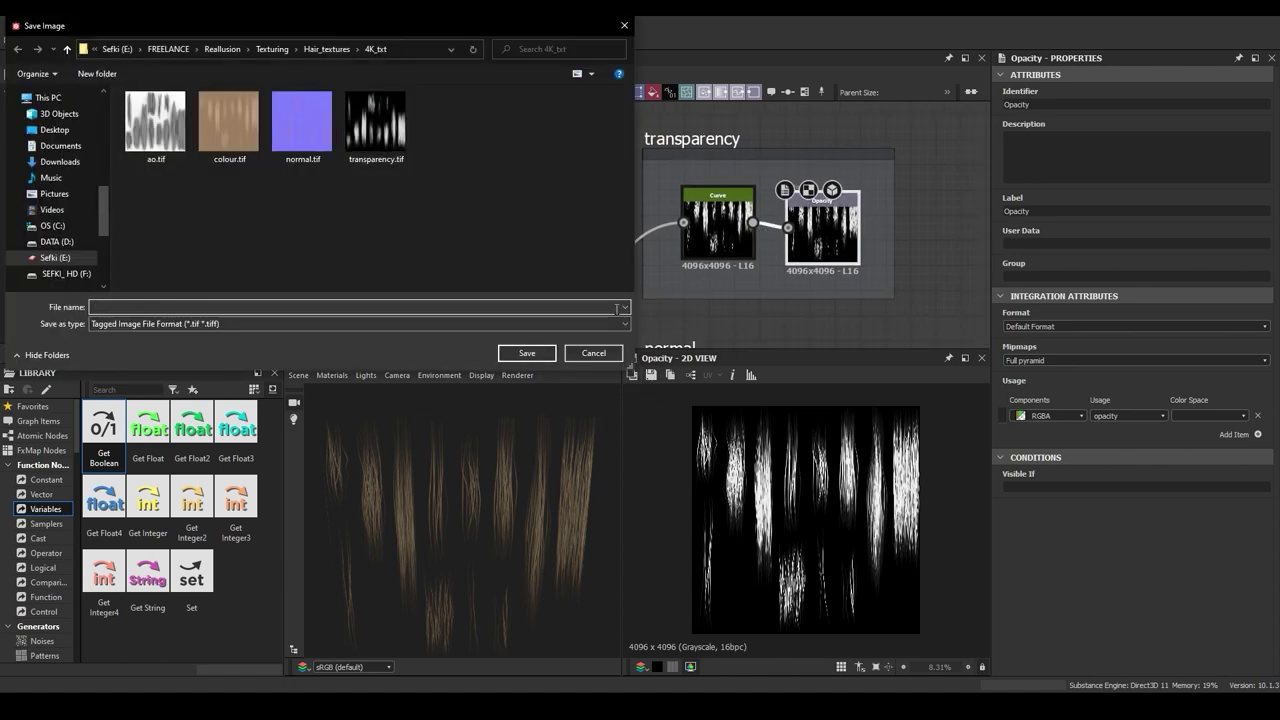
{"action": "left_click", "coordinate": [593, 353]}
{"action": "scroll", "coordinate": [805, 197], "scroll_direction": "down", "scroll_amount": 3}
{"action": "scroll", "coordinate": [800, 195], "scroll_direction": "down", "scroll_amount": 4}
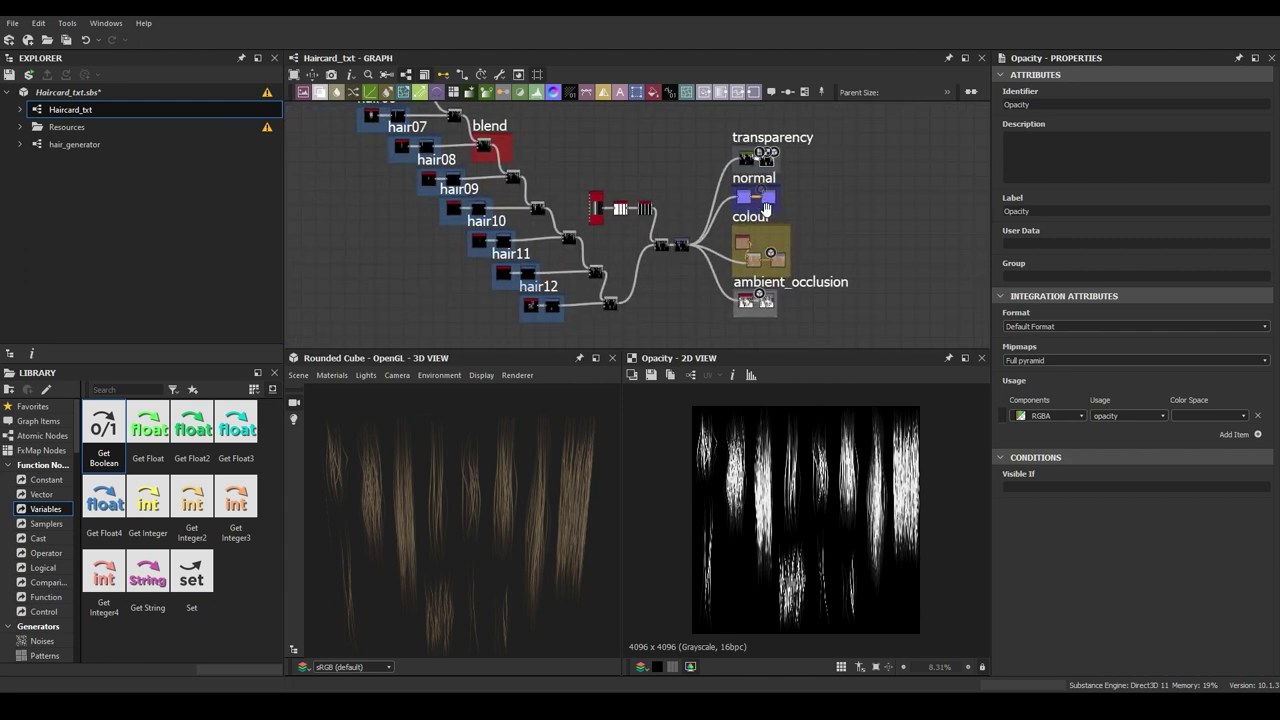
{"action": "middle_click_drag", "start_coordinate": [566, 149], "coordinate": [641, 209]}
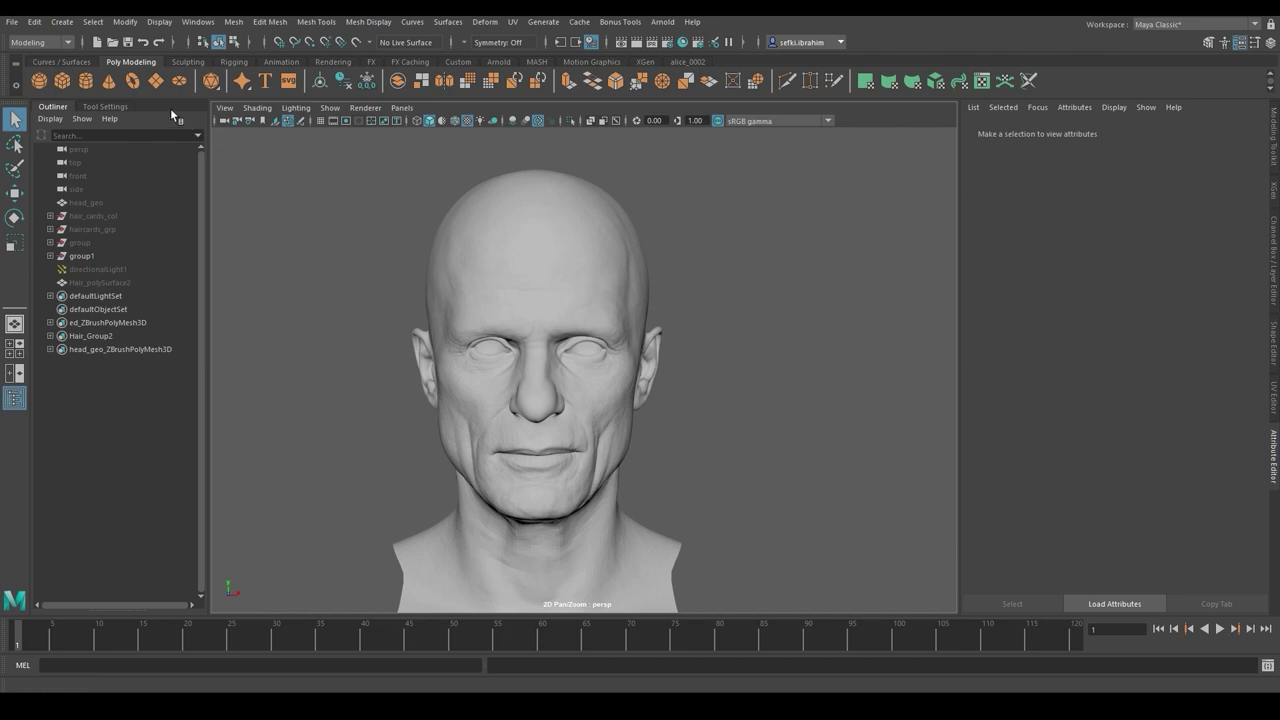
Switch to Maya, create a polygon plane and isolate it in the viewport
{"action": "left_click", "coordinate": [157, 81]}
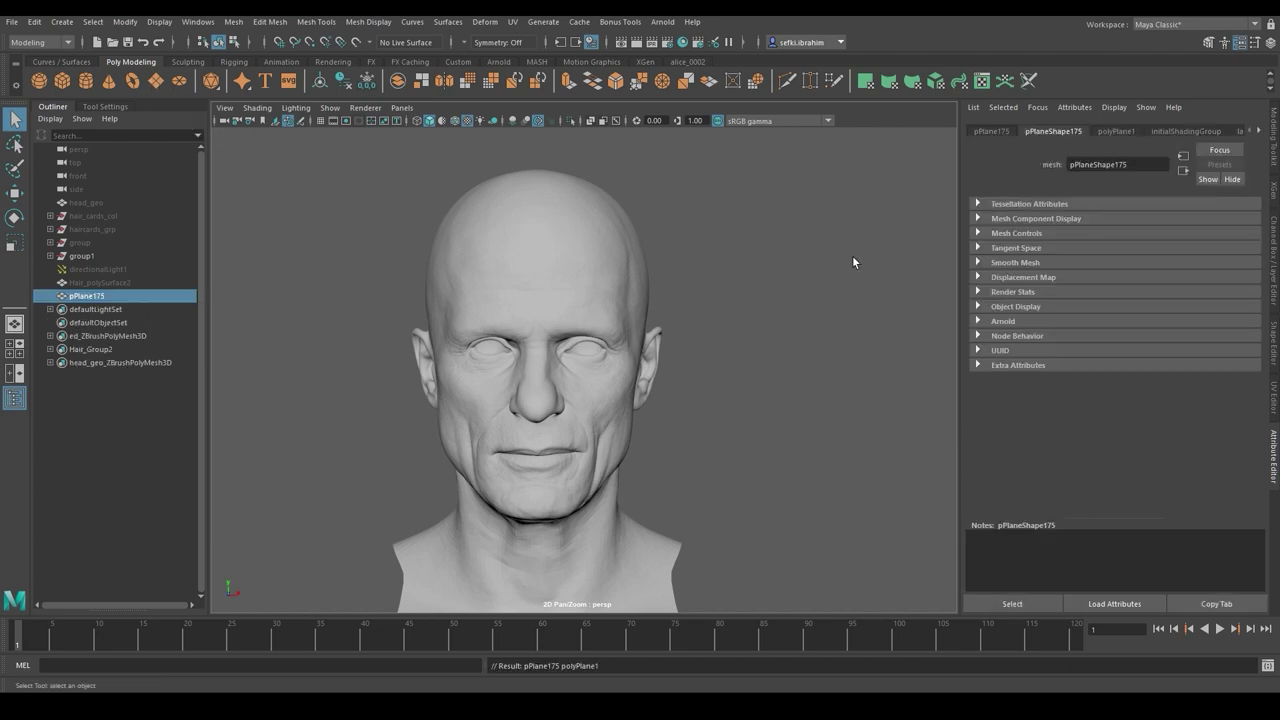
{"action": "right_click", "coordinate": [776, 263]}
{"action": "mouse_move", "coordinate": [781, 633]}
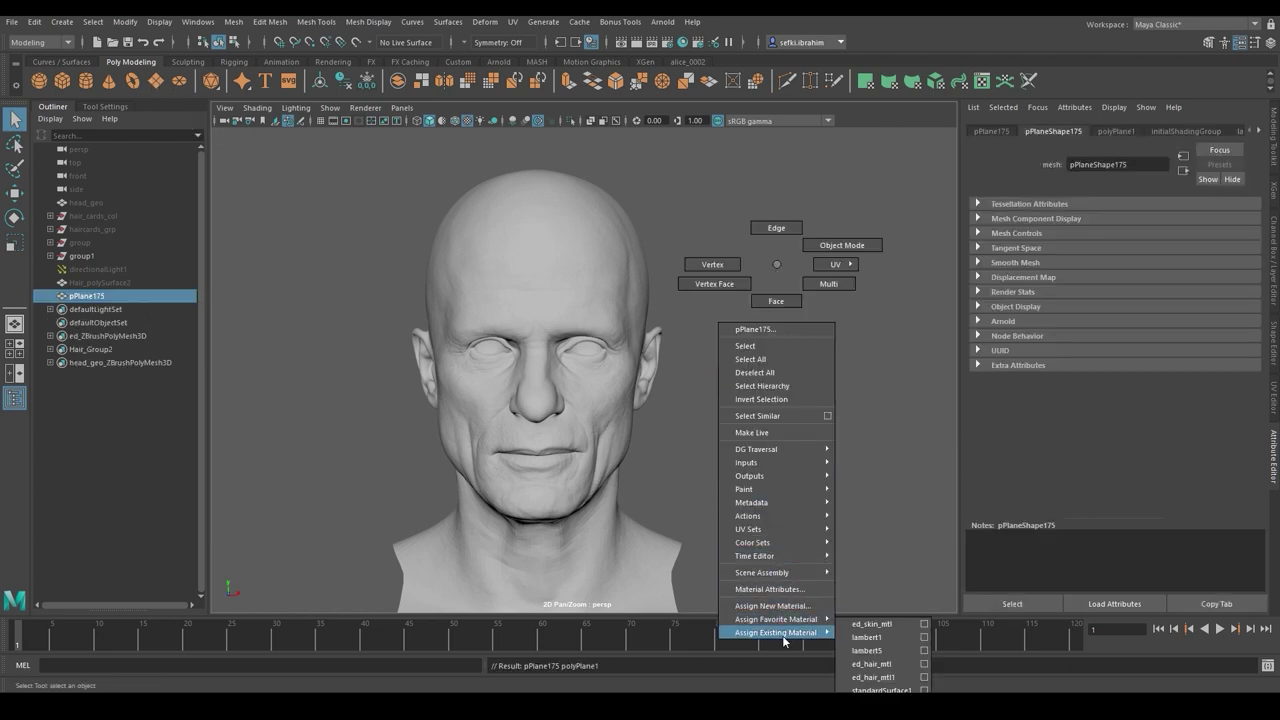
{"action": "left_click", "coordinate": [873, 637]}
{"action": "scroll", "coordinate": [759, 375], "scroll_direction": "down", "scroll_amount": 3}
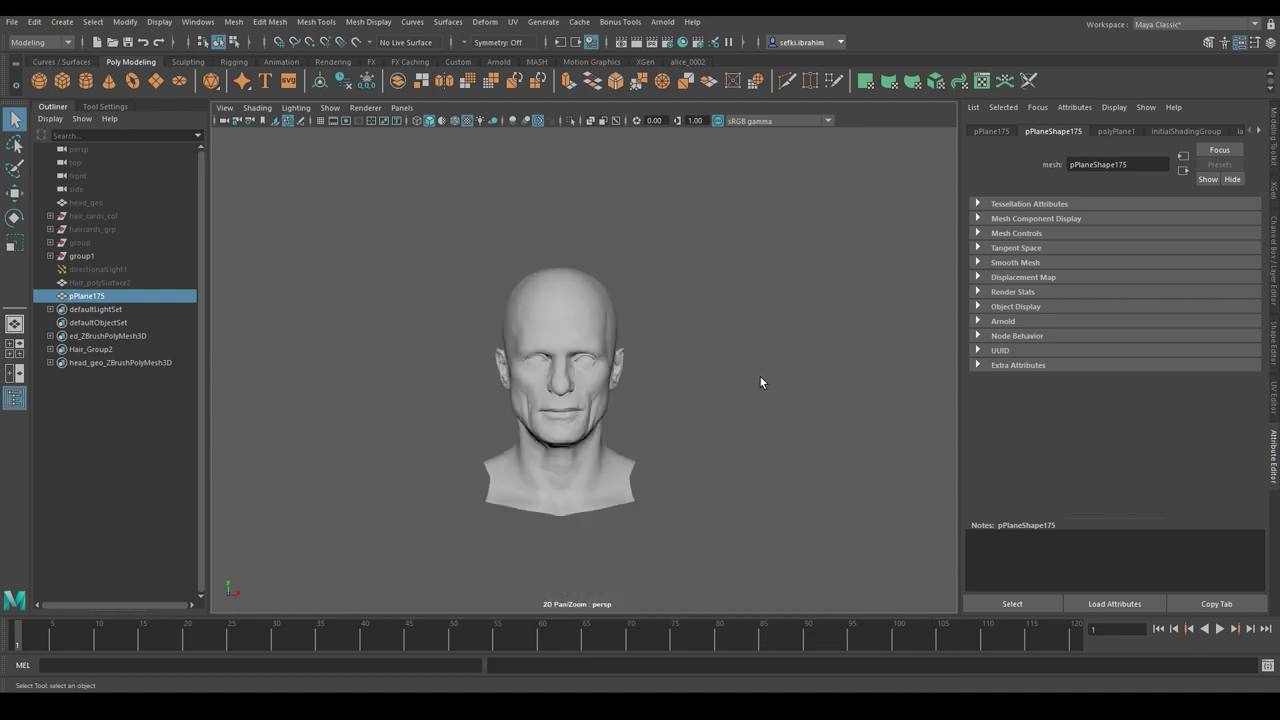
{"action": "key", "text": "ctrl+1"}
{"action": "scroll", "coordinate": [730, 380], "scroll_direction": "up", "scroll_amount": 10}
{"action": "left_click_drag", "start_coordinate": [675, 396], "coordinate": [666, 479], "text": "alt"}
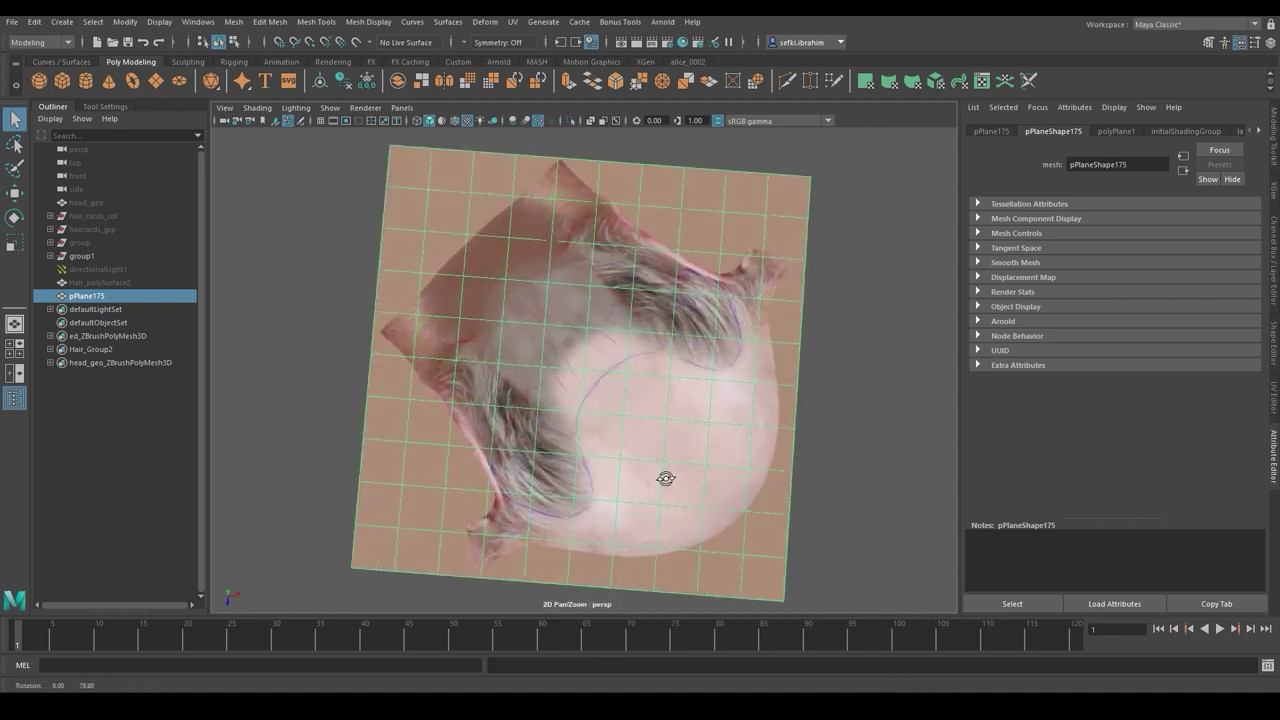
Assign the existing lambert5 hair material to the plane and deselect it
{"action": "right_click", "coordinate": [622, 323]}
{"action": "mouse_move", "coordinate": [640, 682]}
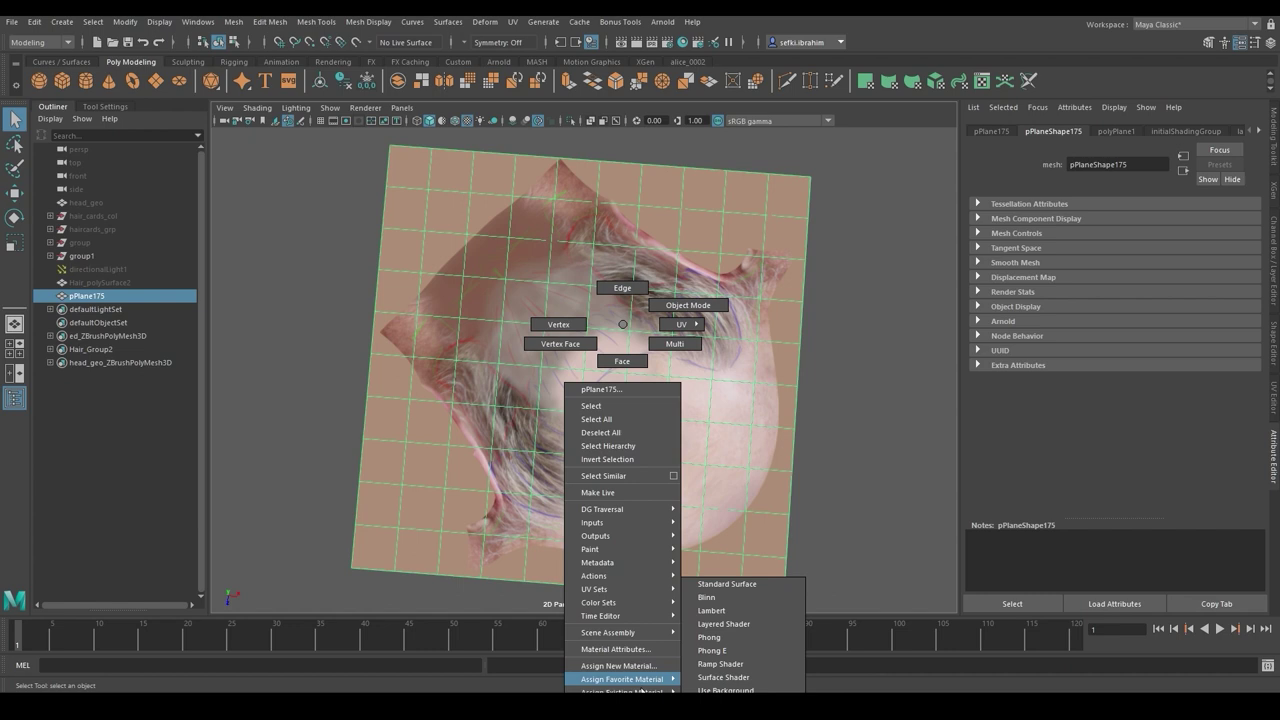
{"action": "left_click", "coordinate": [703, 654]}
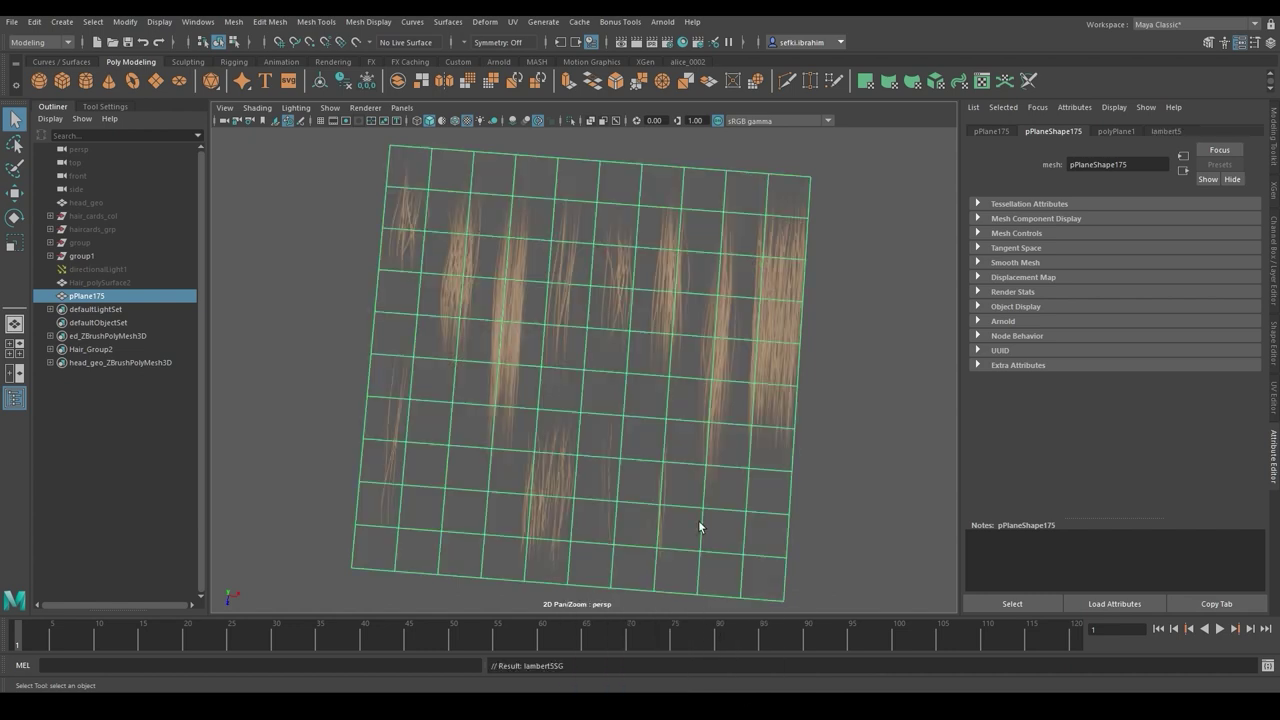
{"action": "left_click", "coordinate": [845, 440]}
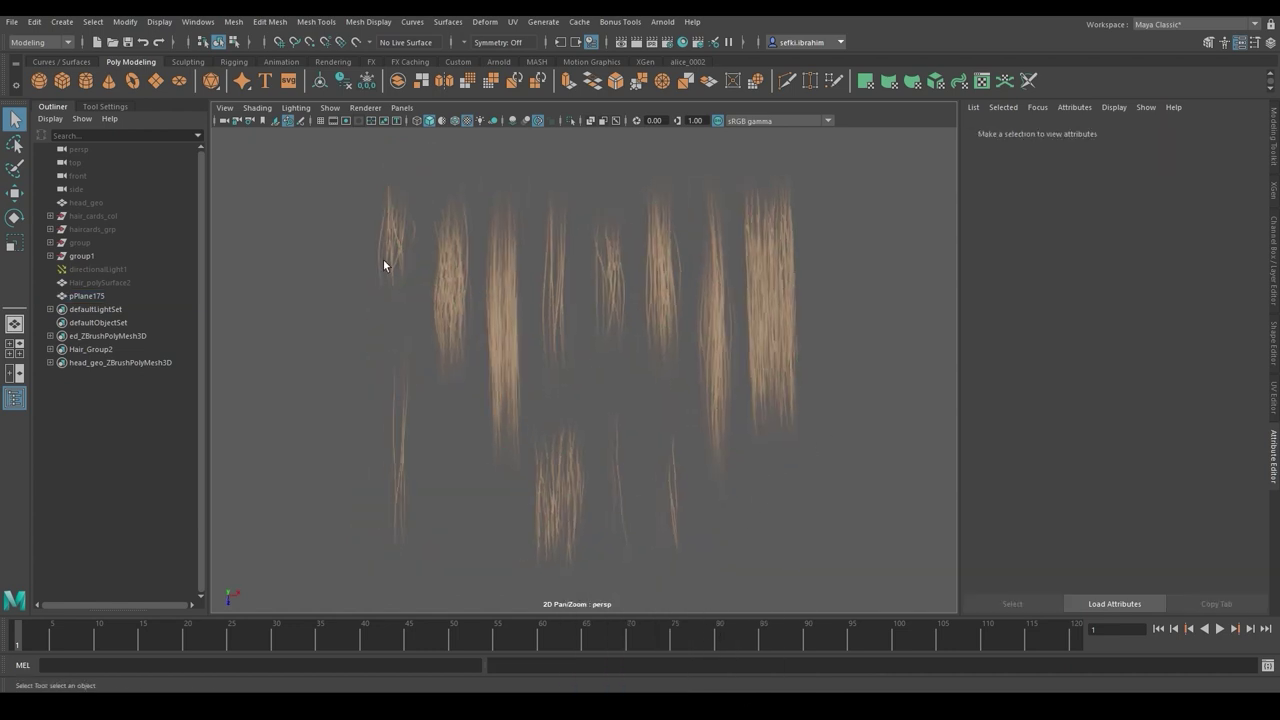
Examine lambert5's colour.tif texture, the colour space of its normal_maya.tif file node and the bump node's Use As setting
{"action": "left_click", "coordinate": [785, 240]}
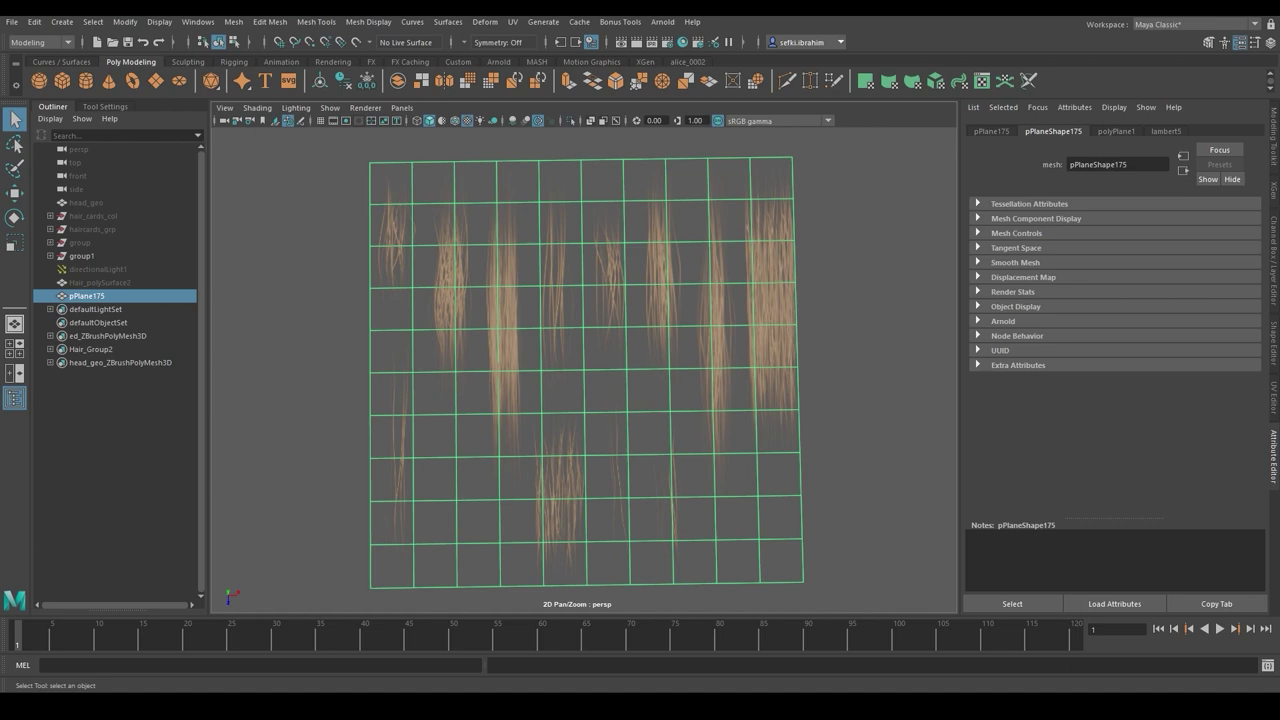
{"action": "left_click", "coordinate": [1166, 131]}
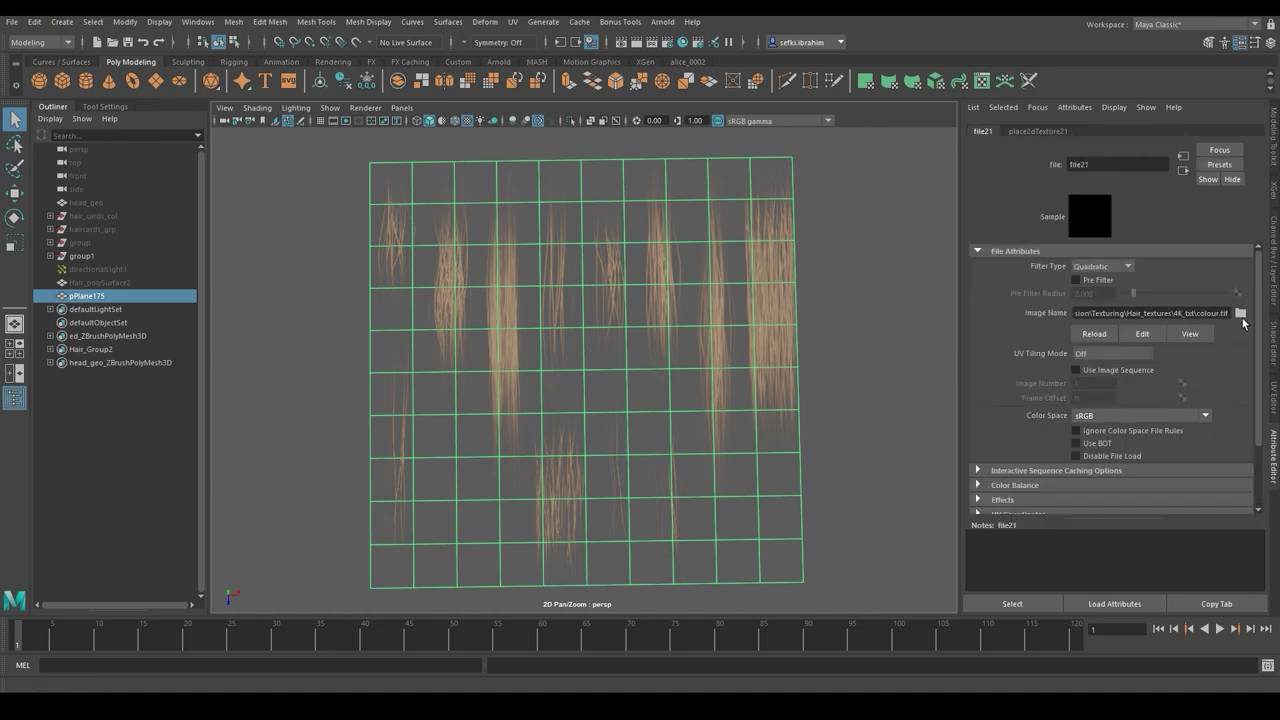
{"action": "left_click", "coordinate": [1183, 170]}
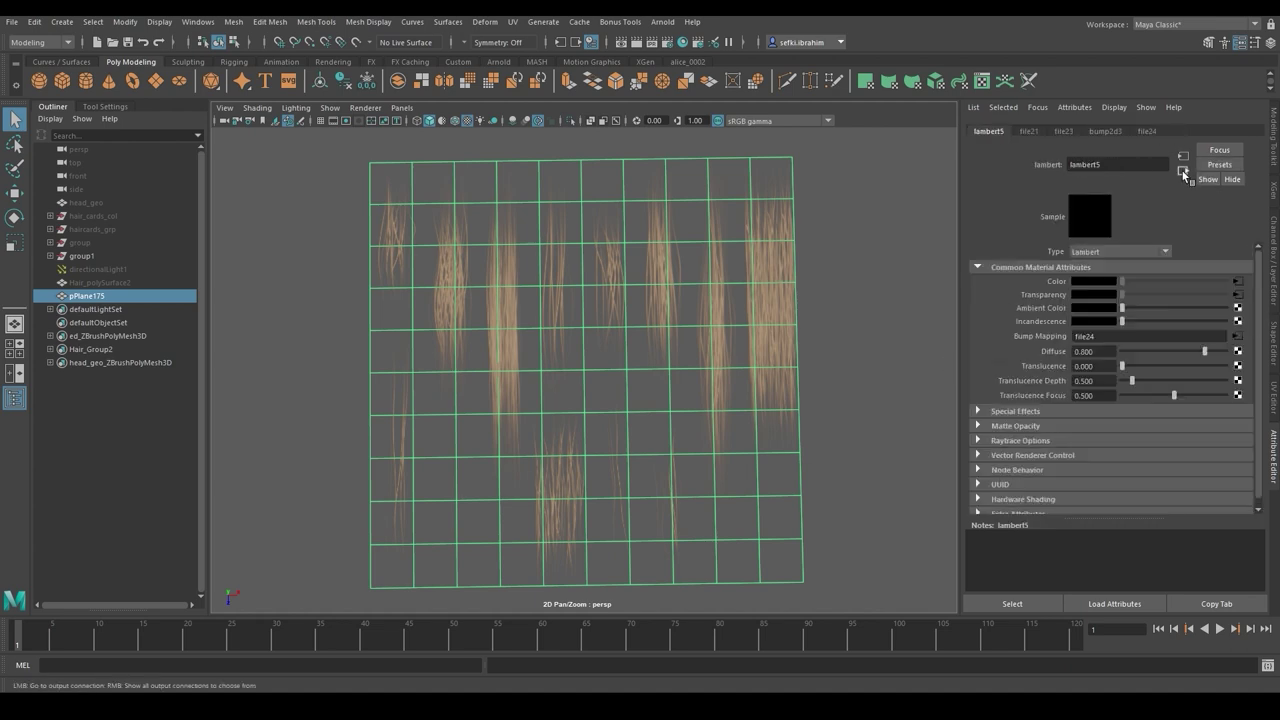
{"action": "left_click", "coordinate": [1239, 339]}
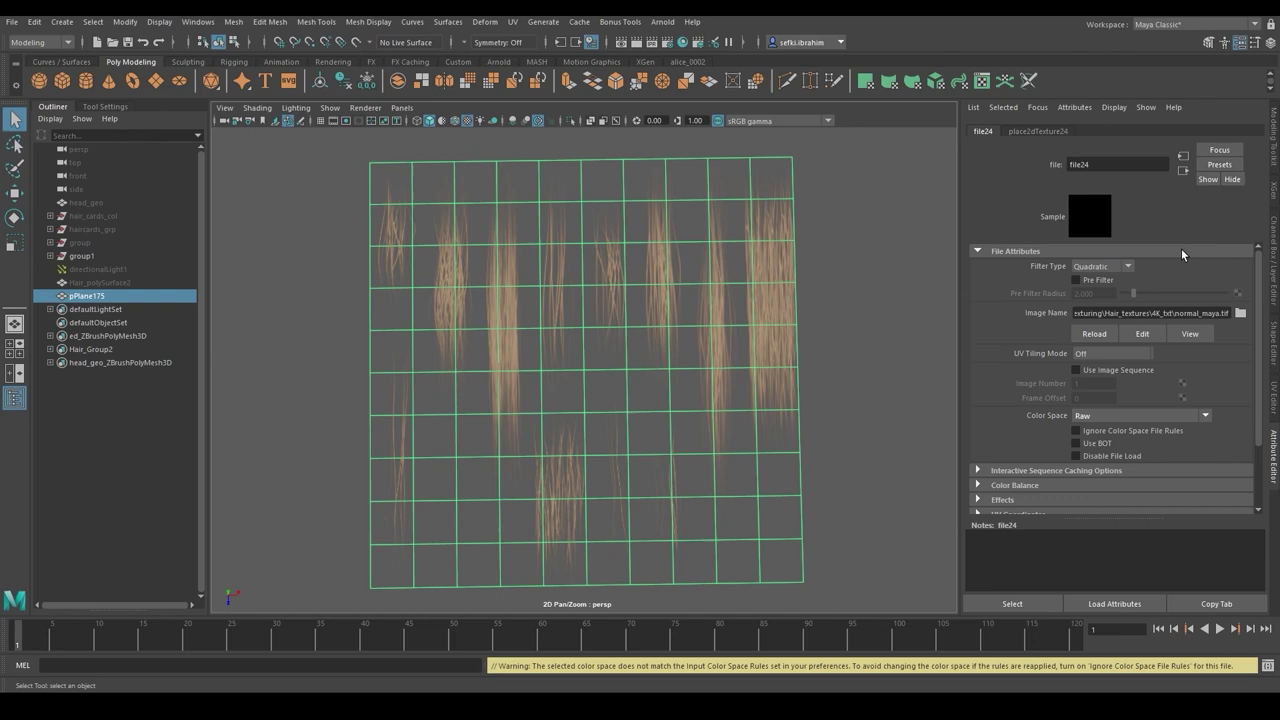
{"action": "left_click", "coordinate": [1183, 170]}
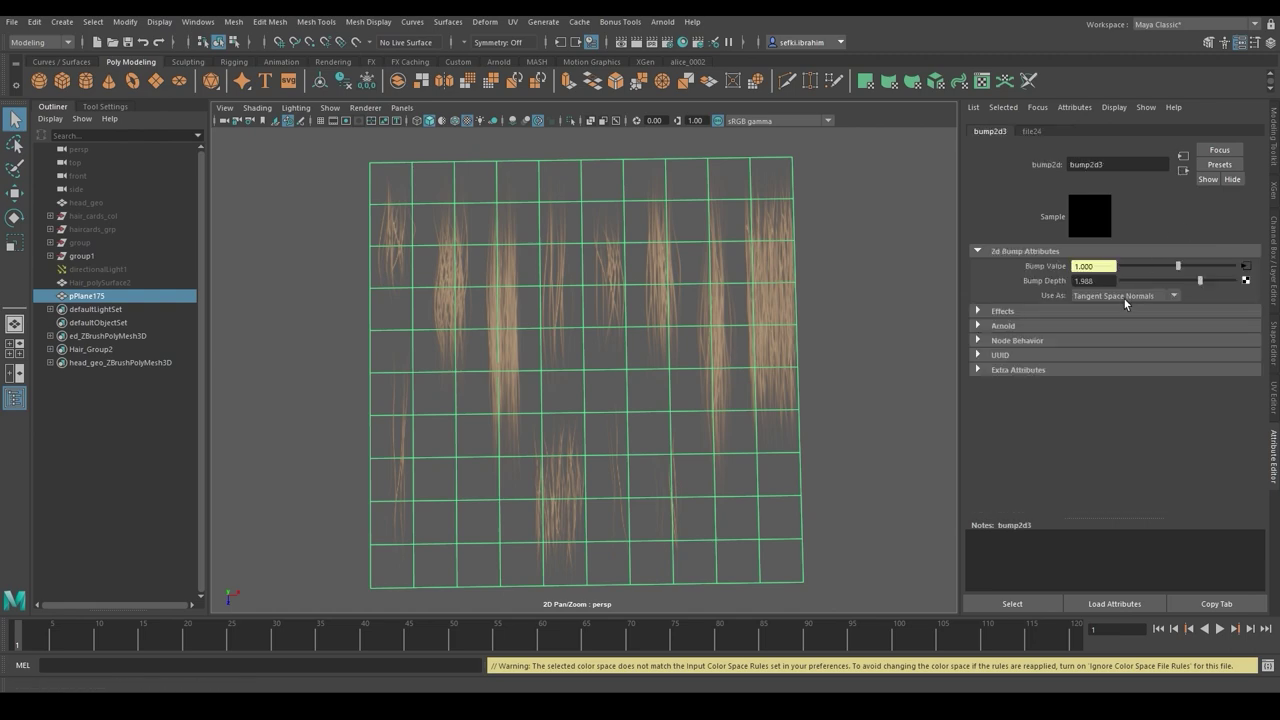
{"action": "left_click", "coordinate": [955, 326]}
Set the plane's subdivisions to 2 in width and 3 in height
{"action": "left_click_drag", "start_coordinate": [801, 353], "coordinate": [692, 410], "text": "alt"}
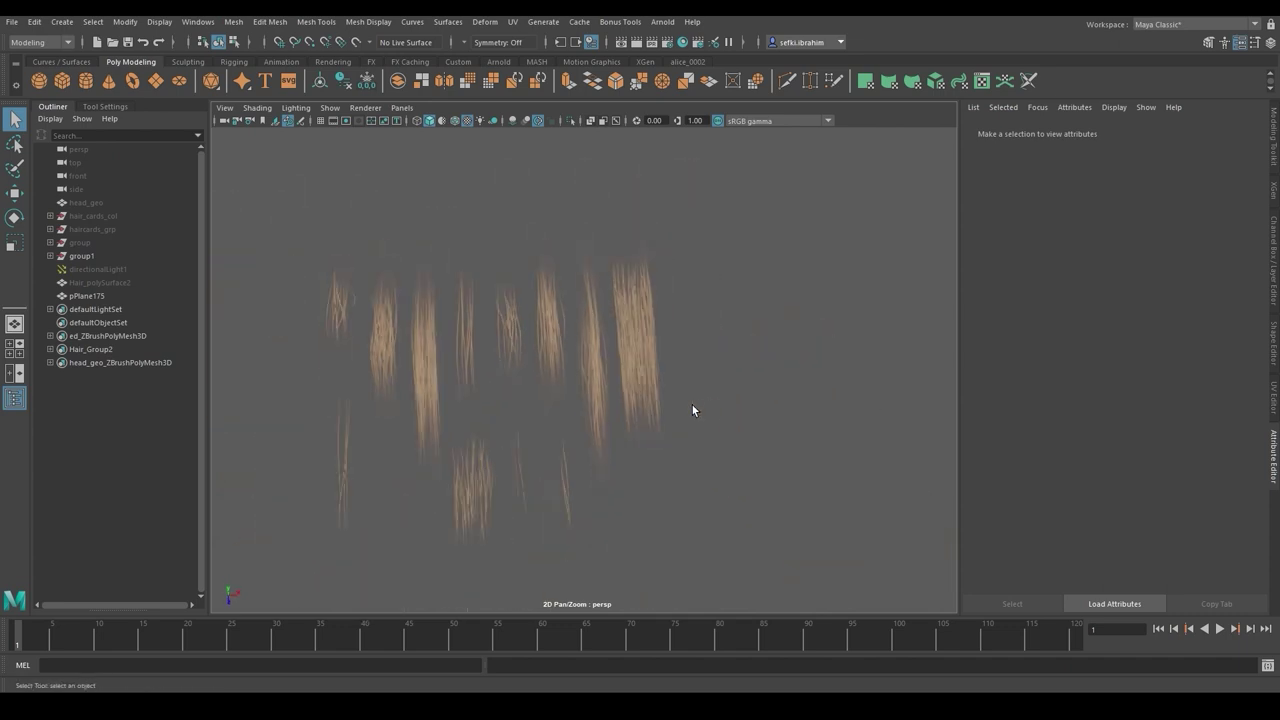
{"action": "middle_click_drag", "start_coordinate": [692, 405], "coordinate": [726, 380], "text": "alt"}
{"action": "left_click_drag", "start_coordinate": [726, 380], "coordinate": [734, 384], "text": "alt"}
{"action": "left_click", "coordinate": [694, 302]}
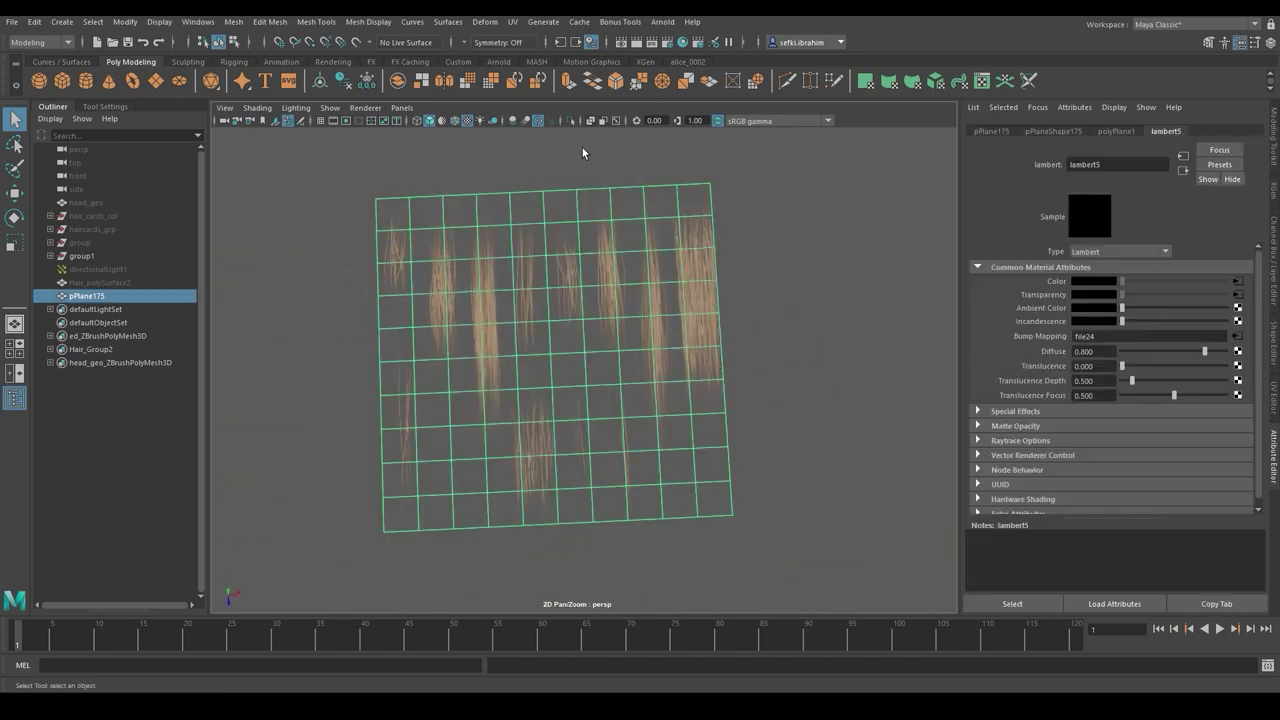
{"action": "left_click", "coordinate": [1116, 131]}
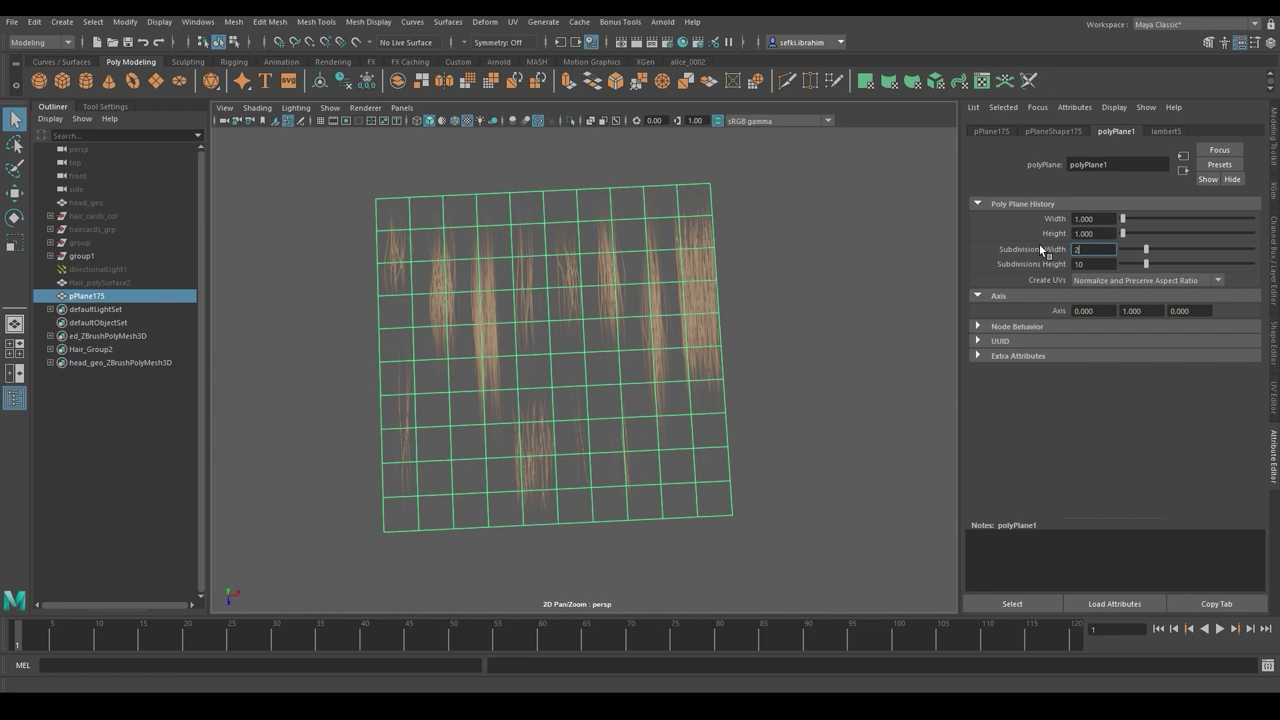
{"action": "key", "text": "Tab"}
{"action": "type", "text": "3"}
{"action": "key", "text": "Return"}
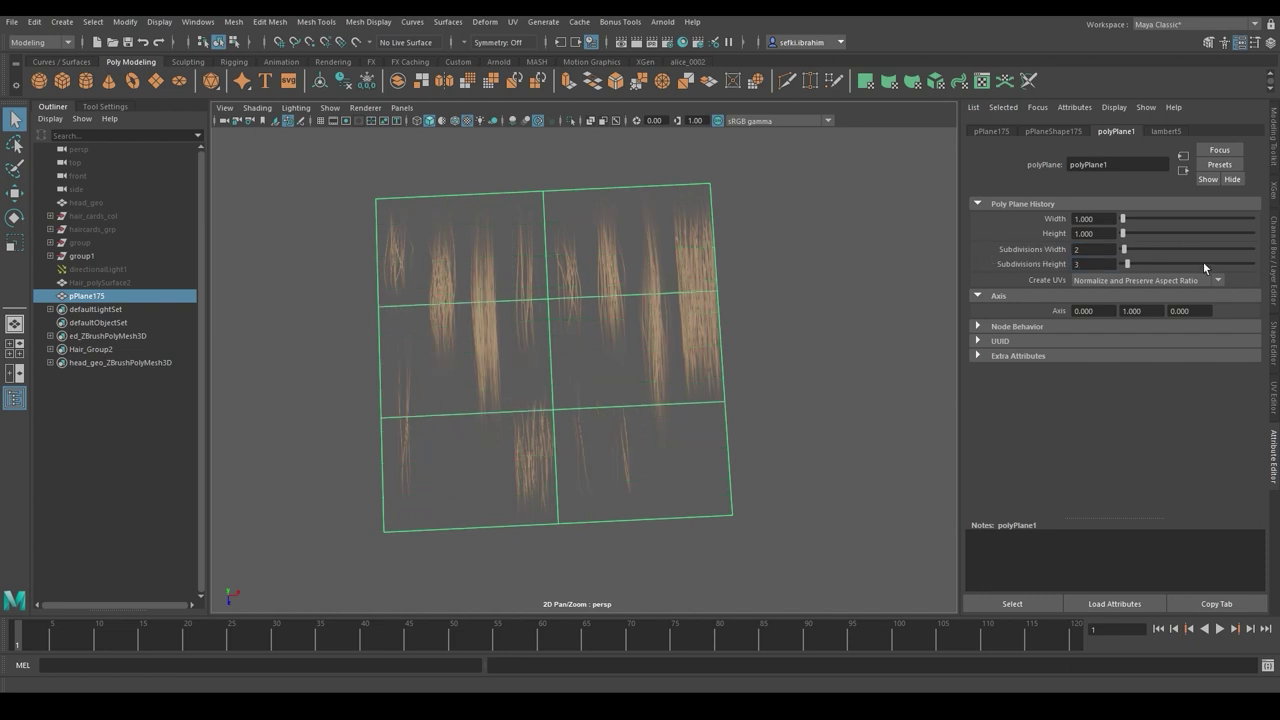
Open the UV Editor and frame the plane's complete UV layout over the colour.tif texture
{"action": "left_click", "coordinate": [1273, 400]}
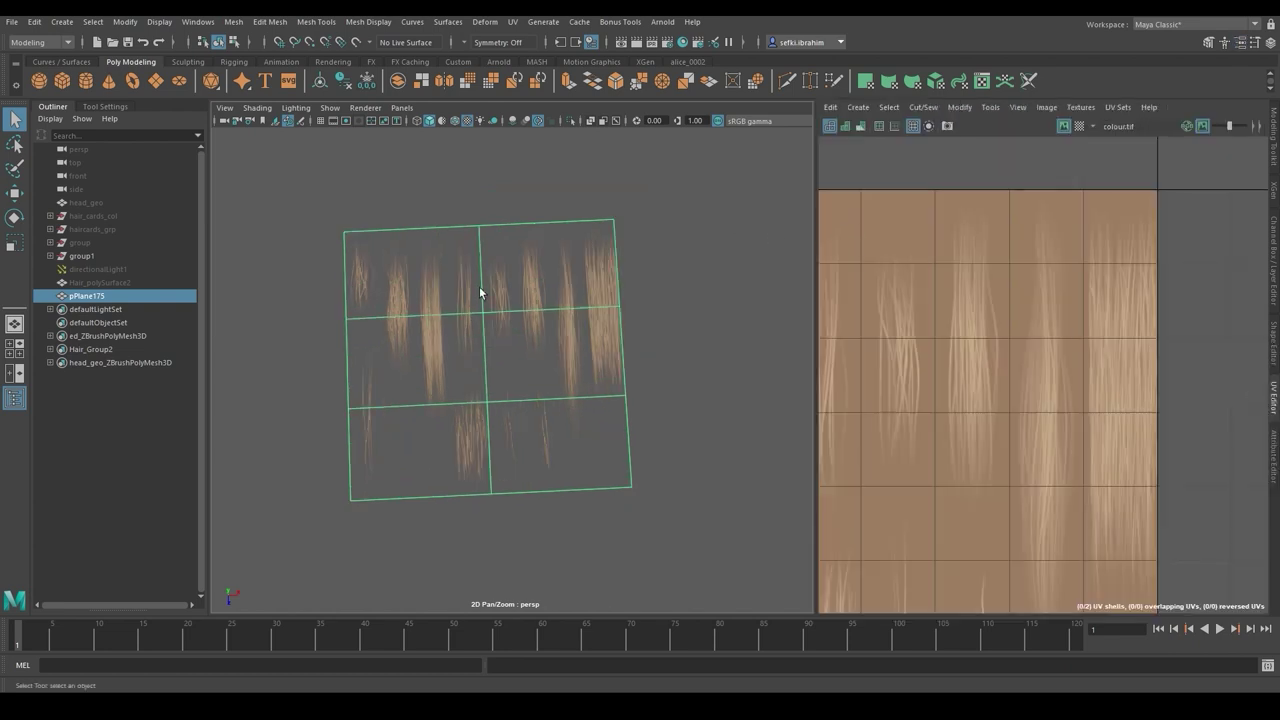
{"action": "scroll", "coordinate": [1058, 307], "scroll_direction": "down", "scroll_amount": 5}
{"action": "middle_click_drag", "start_coordinate": [958, 310], "coordinate": [1026, 302], "text": "alt"}
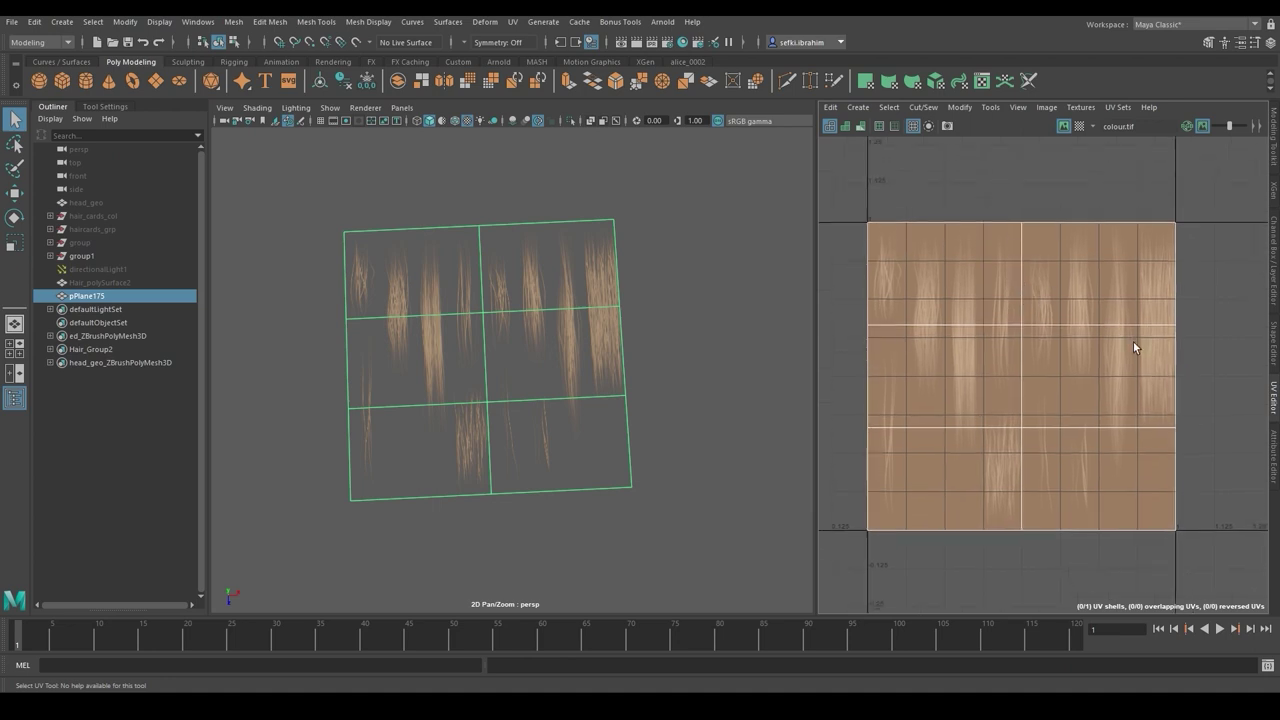
{"action": "left_click_drag", "start_coordinate": [646, 261], "coordinate": [625, 303], "text": "alt"}
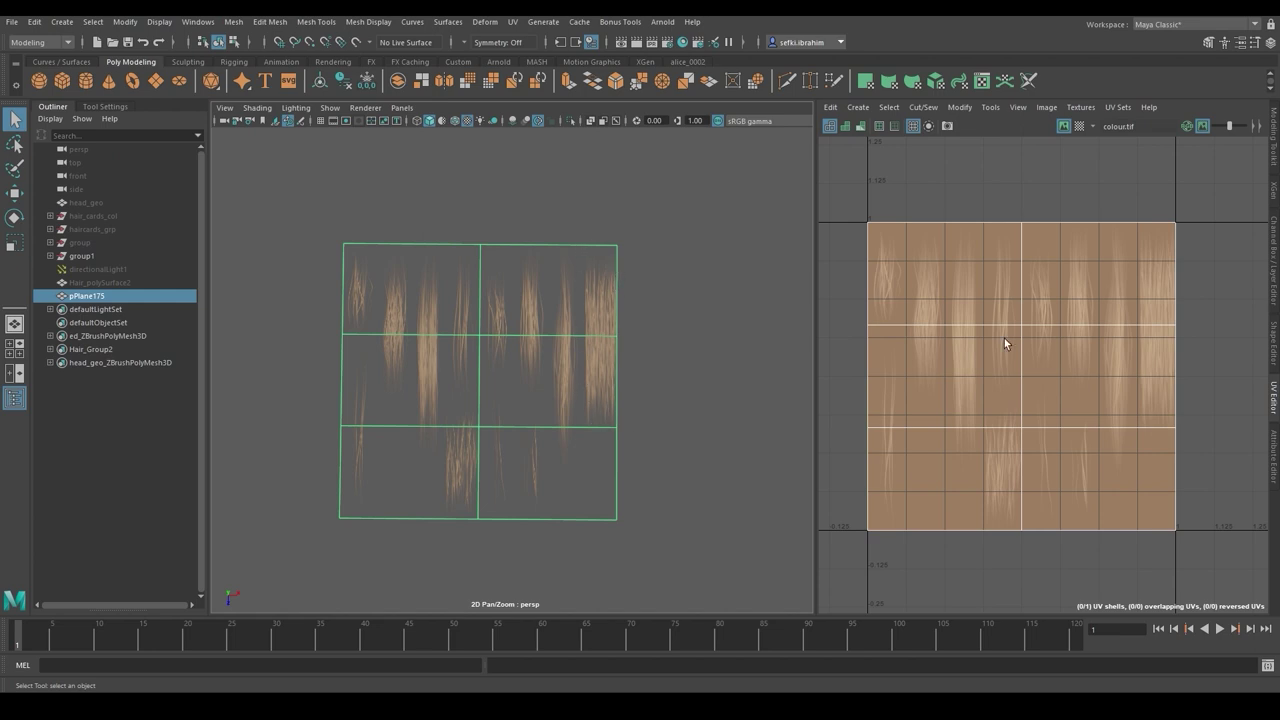
Select the plane's whole UV shell and scale it down uniformly to about a third of its size
{"action": "right_click_drag", "start_coordinate": [1052, 323], "coordinate": [992, 304]}
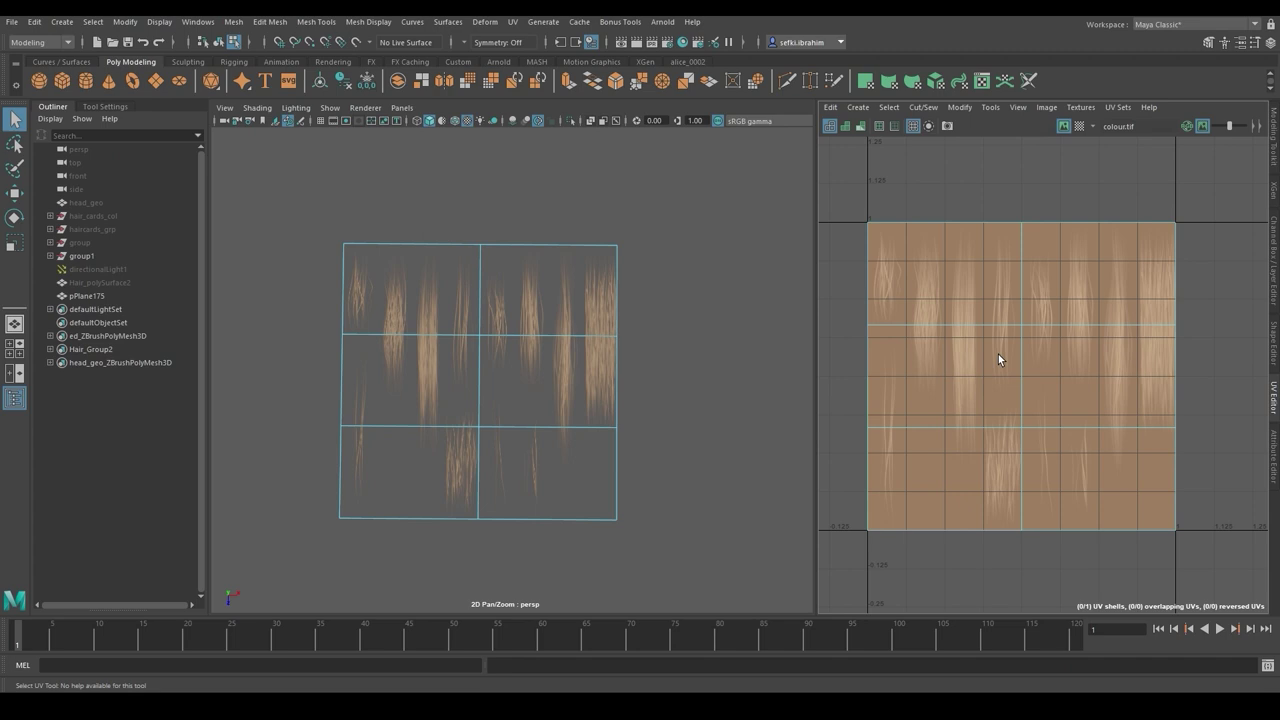
{"action": "left_click", "coordinate": [998, 354]}
{"action": "key", "text": "r"}
{"action": "left_click_drag", "start_coordinate": [1022, 376], "coordinate": [967, 370]}
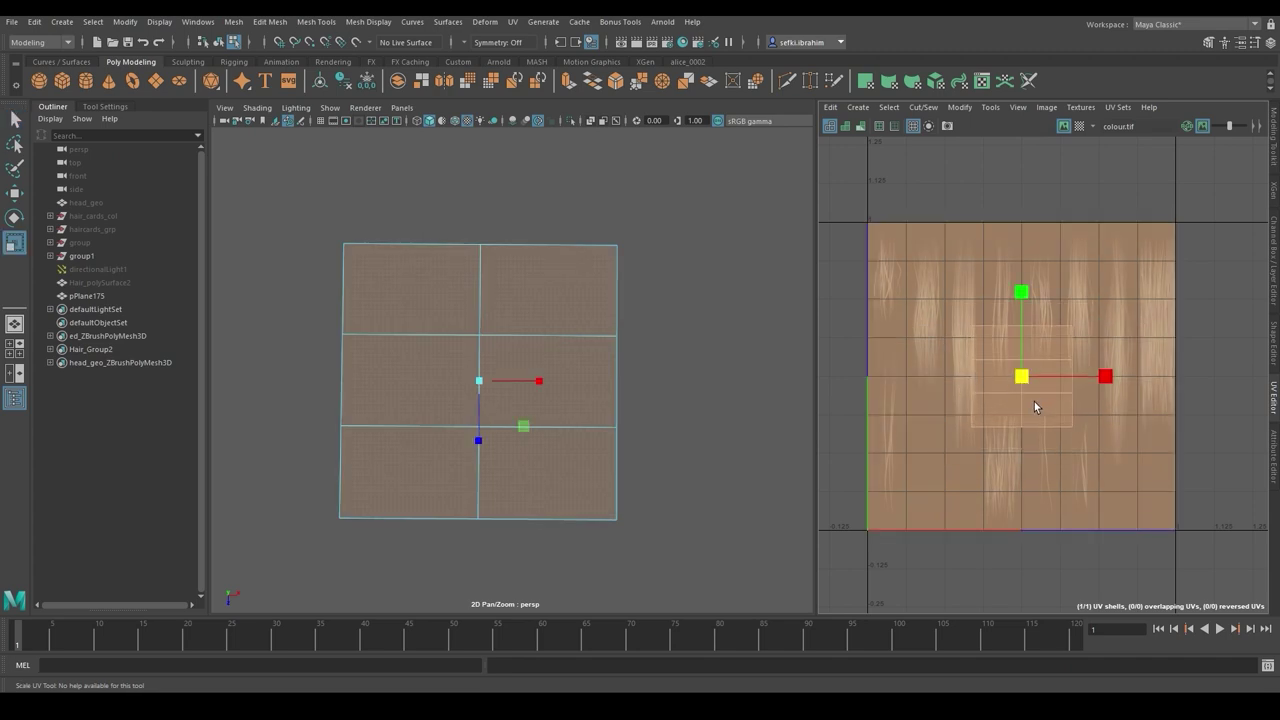
Move and scale the UV shell into a tall, narrow strip enclosing the second hair clump in the texture's upper row
{"action": "scroll", "coordinate": [1034, 401], "scroll_direction": "up", "scroll_amount": 2}
{"action": "middle_click_drag", "start_coordinate": [955, 359], "coordinate": [1095, 424], "text": "alt"}
{"action": "key", "text": "w"}
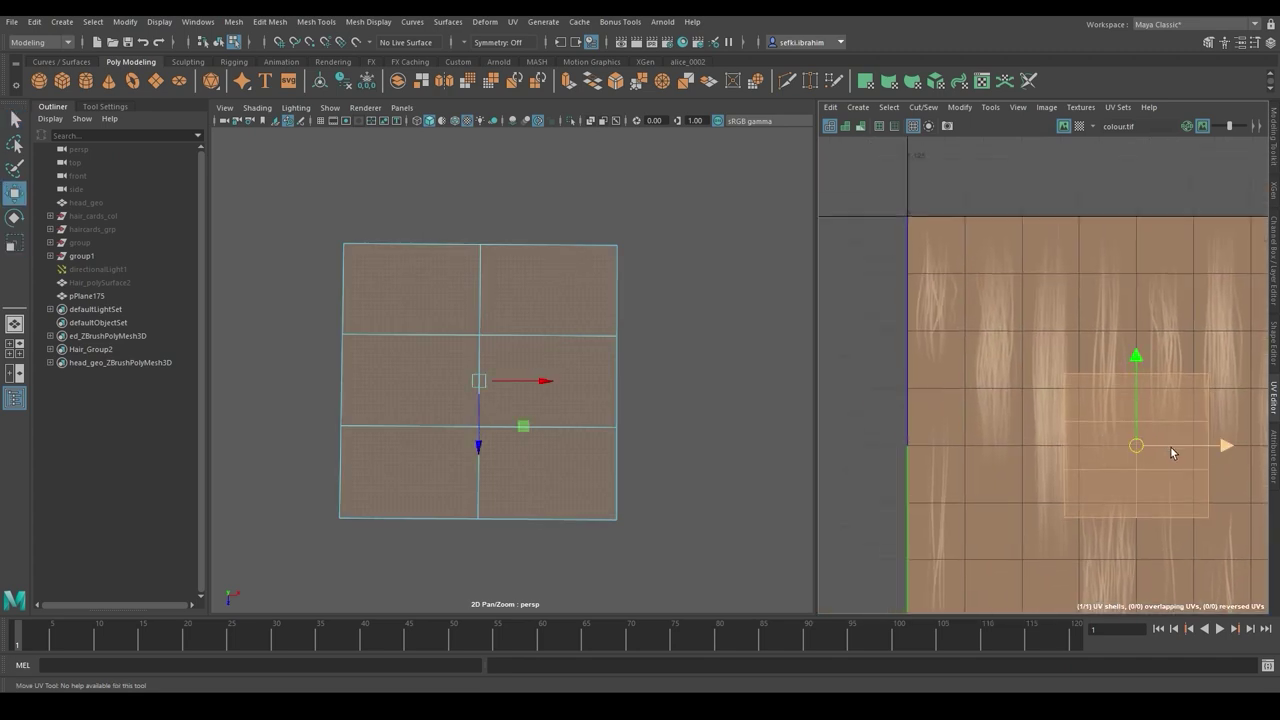
{"action": "key", "text": "r"}
{"action": "left_click_drag", "start_coordinate": [1215, 444], "coordinate": [997, 302]}
{"action": "key", "text": "w"}
{"action": "key", "text": "r"}
{"action": "key", "text": "w"}
{"action": "key", "text": "r"}
{"action": "key", "text": "w"}
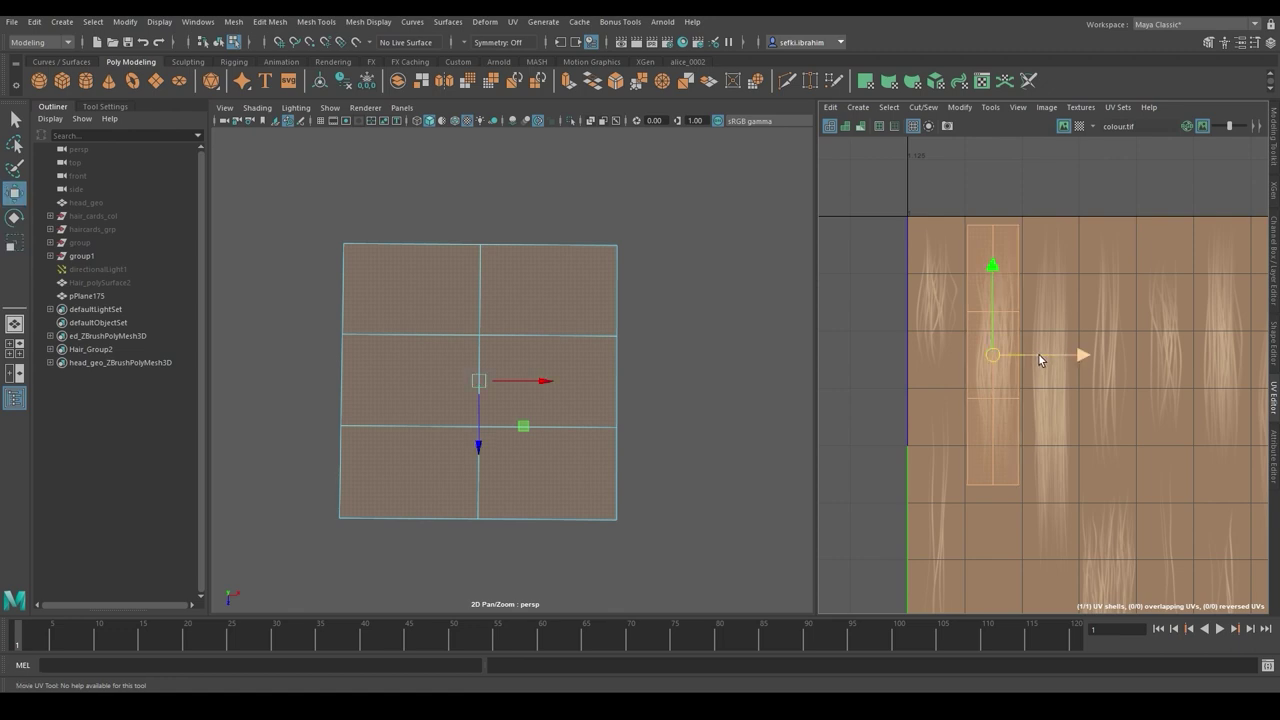
Scale the plane's width down to about a third to match its UV strip, and return to object mode
{"action": "key", "text": "q"}
{"action": "right_click", "coordinate": [571, 340]}
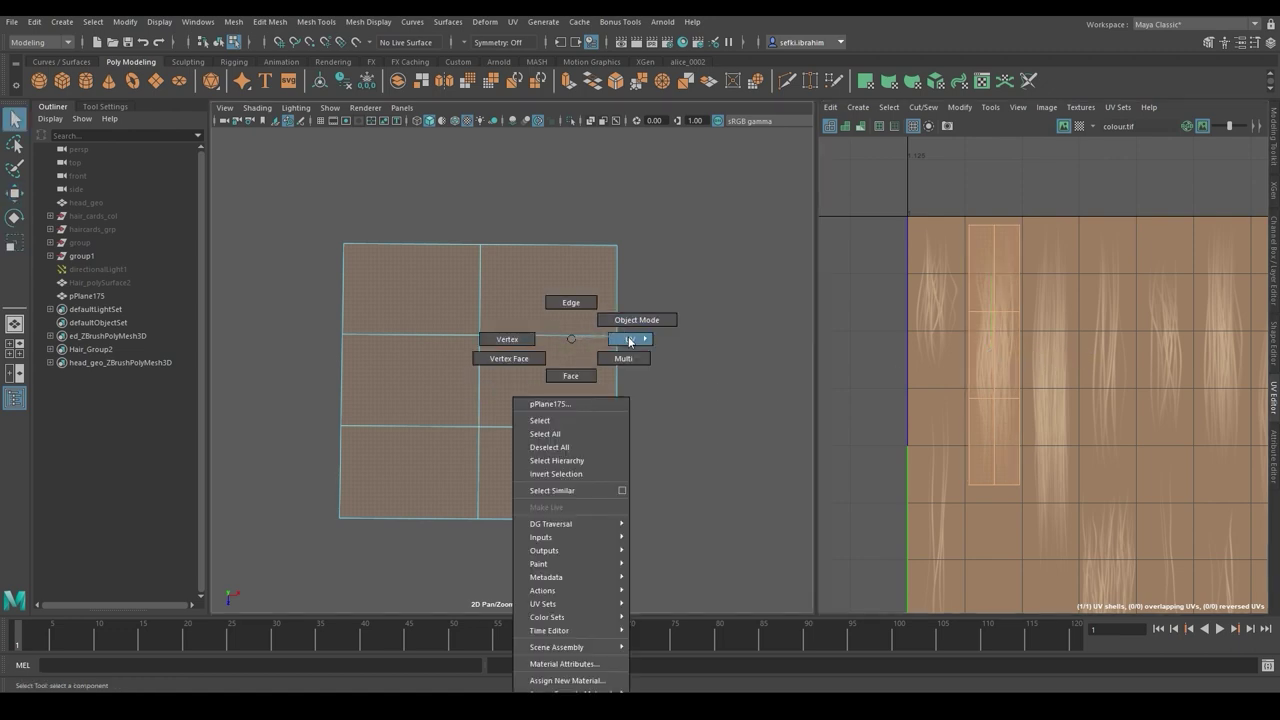
{"action": "left_click", "coordinate": [636, 320]}
{"action": "key", "text": "e"}
{"action": "key", "text": "r"}
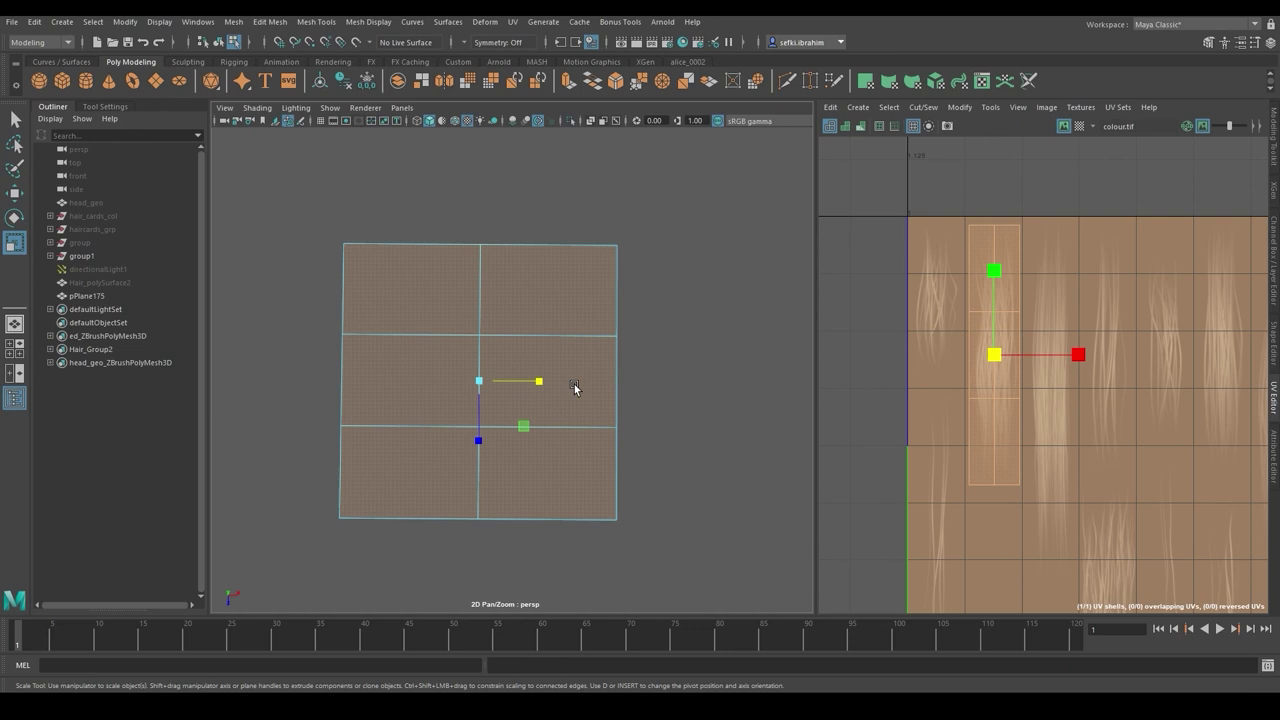
{"action": "left_click_drag", "start_coordinate": [538, 380], "coordinate": [503, 390]}
{"action": "key", "text": "q"}
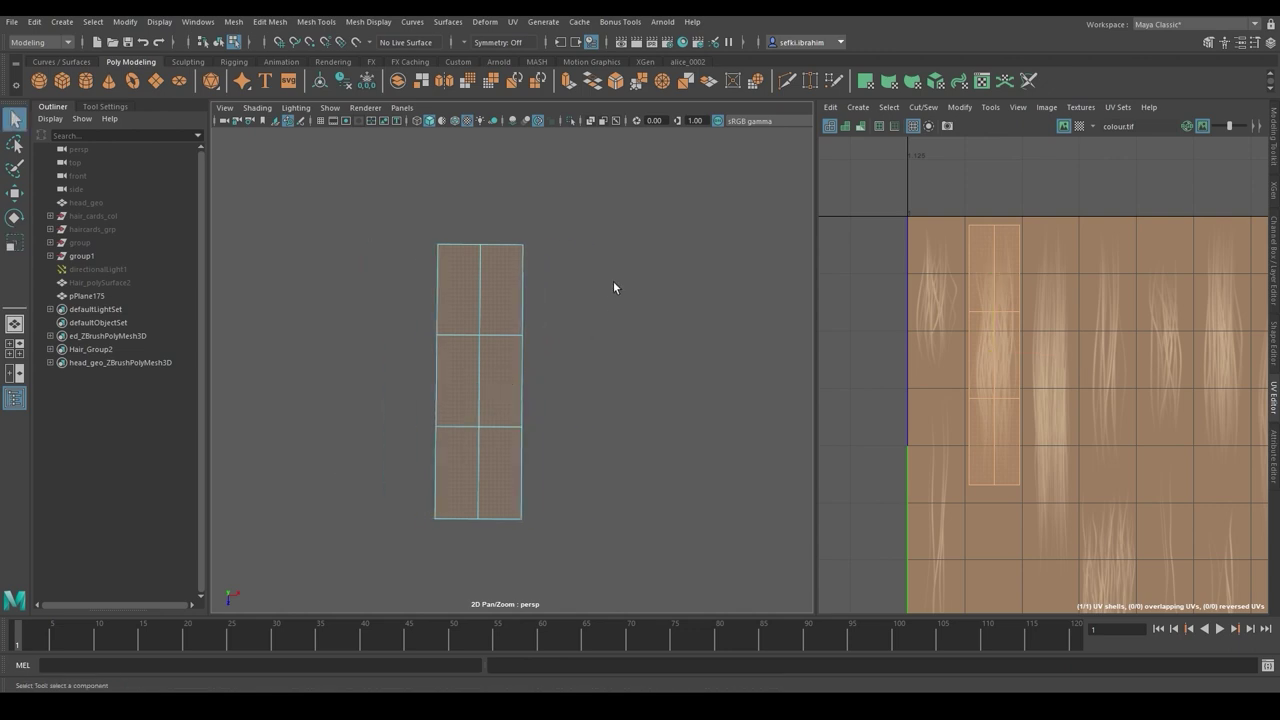
{"action": "right_click_drag", "start_coordinate": [615, 283], "coordinate": [653, 263]}
Stretch the narrowed plane lengthwise to the hair clump's proportions and view the textured card up close
{"action": "left_click", "coordinate": [593, 398]}
{"action": "left_click_drag", "start_coordinate": [593, 398], "coordinate": [532, 415], "text": "alt"}
{"action": "left_click", "coordinate": [544, 376]}
{"action": "key", "text": "r"}
{"action": "left_click_drag", "start_coordinate": [573, 368], "coordinate": [604, 384]}
{"action": "key", "text": "q"}
{"action": "left_click", "coordinate": [630, 376]}
{"action": "left_click", "coordinate": [558, 399]}
{"action": "right_click_drag", "start_coordinate": [558, 399], "coordinate": [670, 341], "text": "alt"}
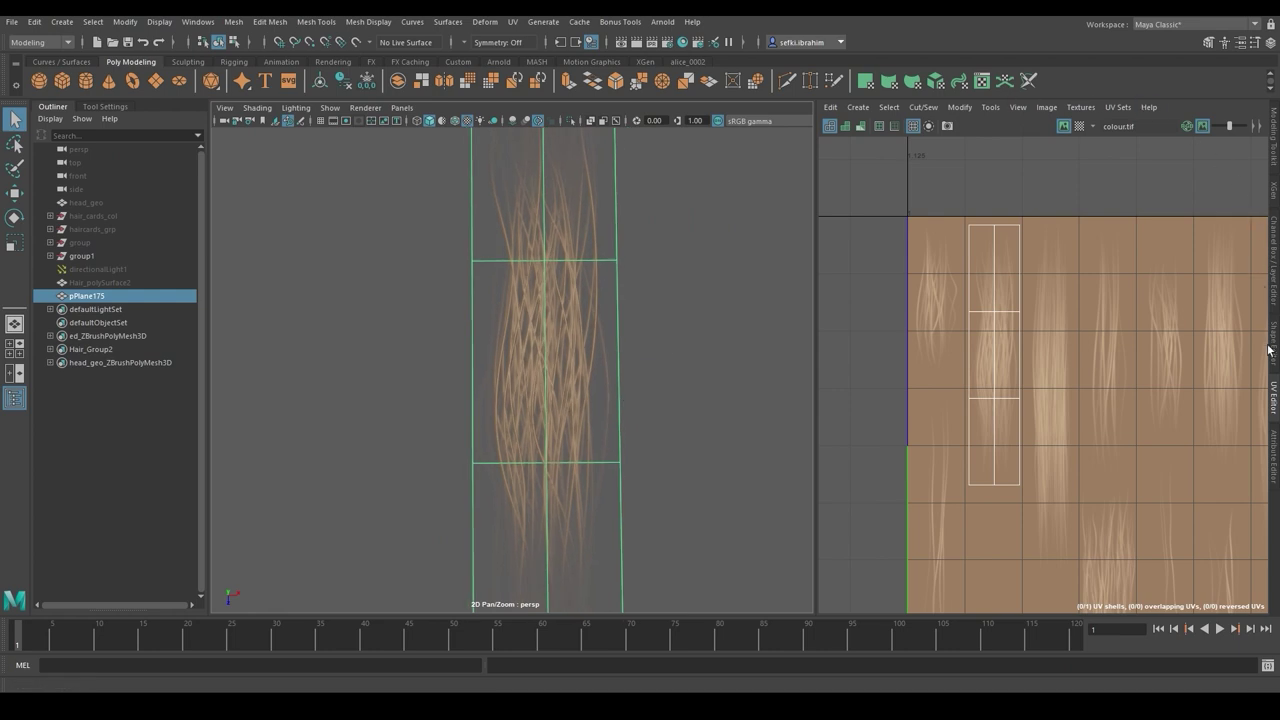
Set the bump depth of the lambert5 material's normal map to 0.6
{"action": "left_click", "coordinate": [1274, 442]}
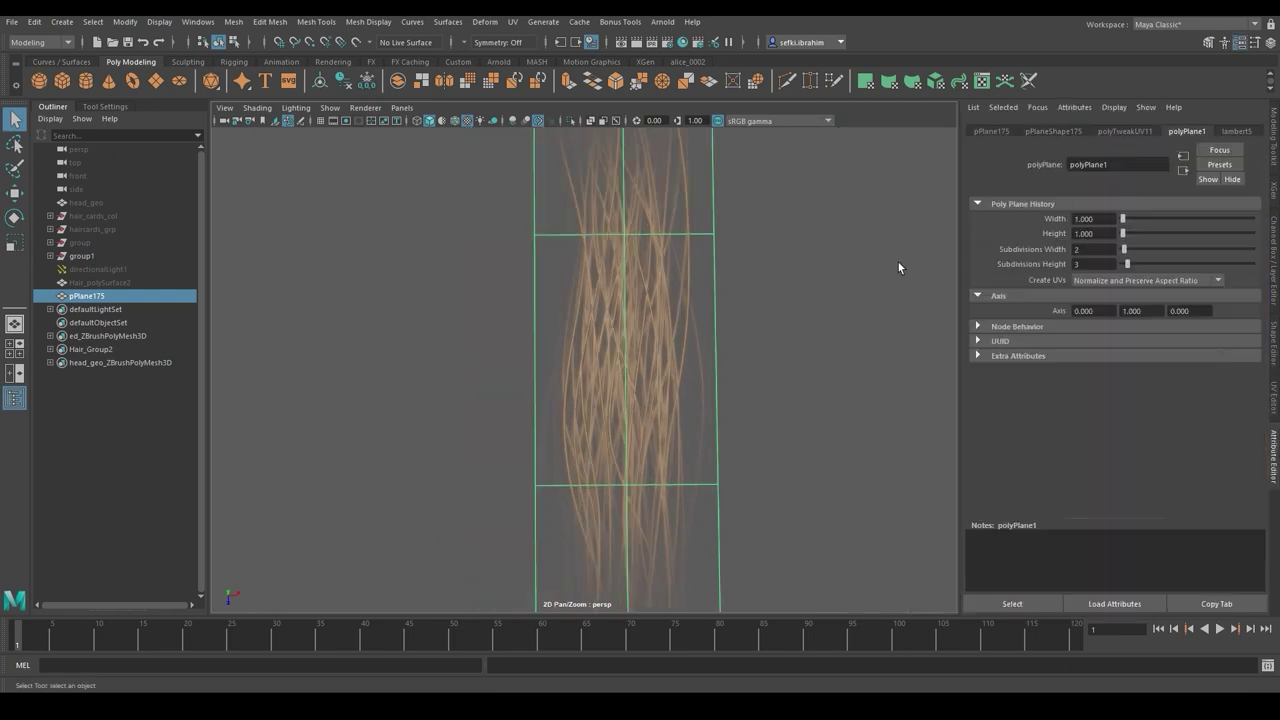
{"action": "left_click", "coordinate": [1233, 132]}
{"action": "left_click", "coordinate": [1239, 336]}
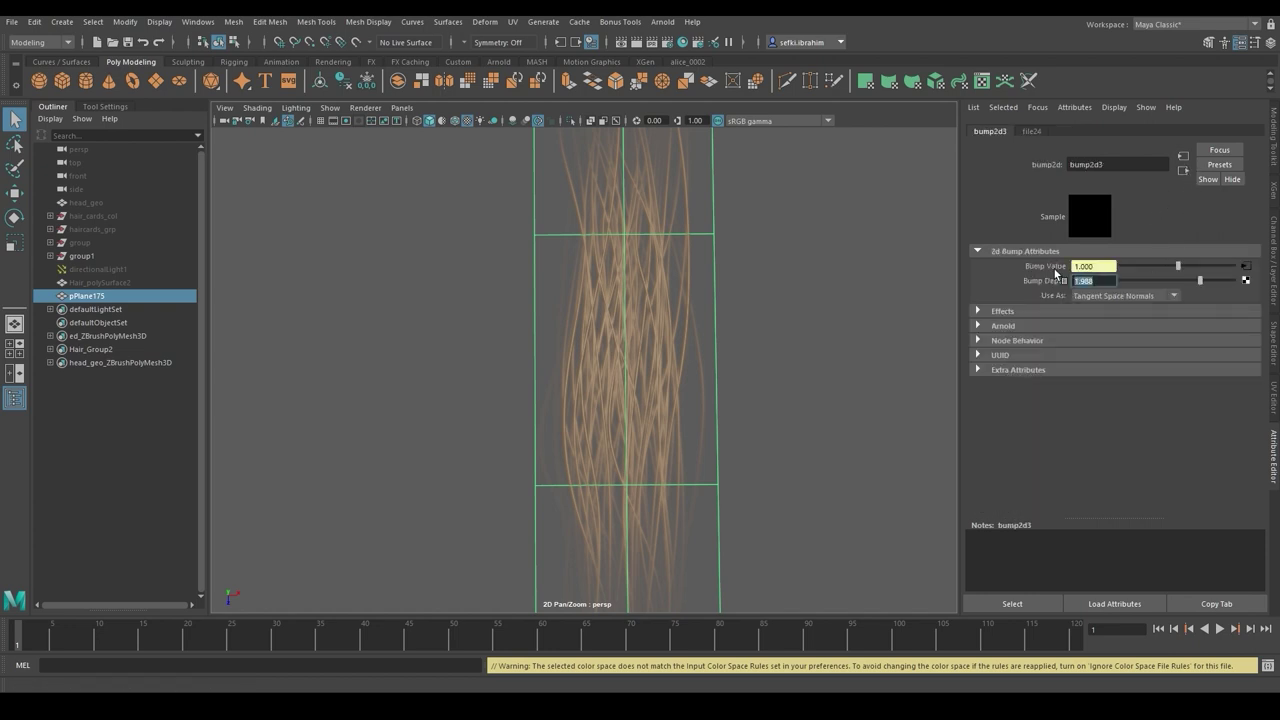
{"action": "type", "text": "0.6"}
{"action": "key", "text": "Return"}
{"action": "left_click", "coordinate": [881, 440]}
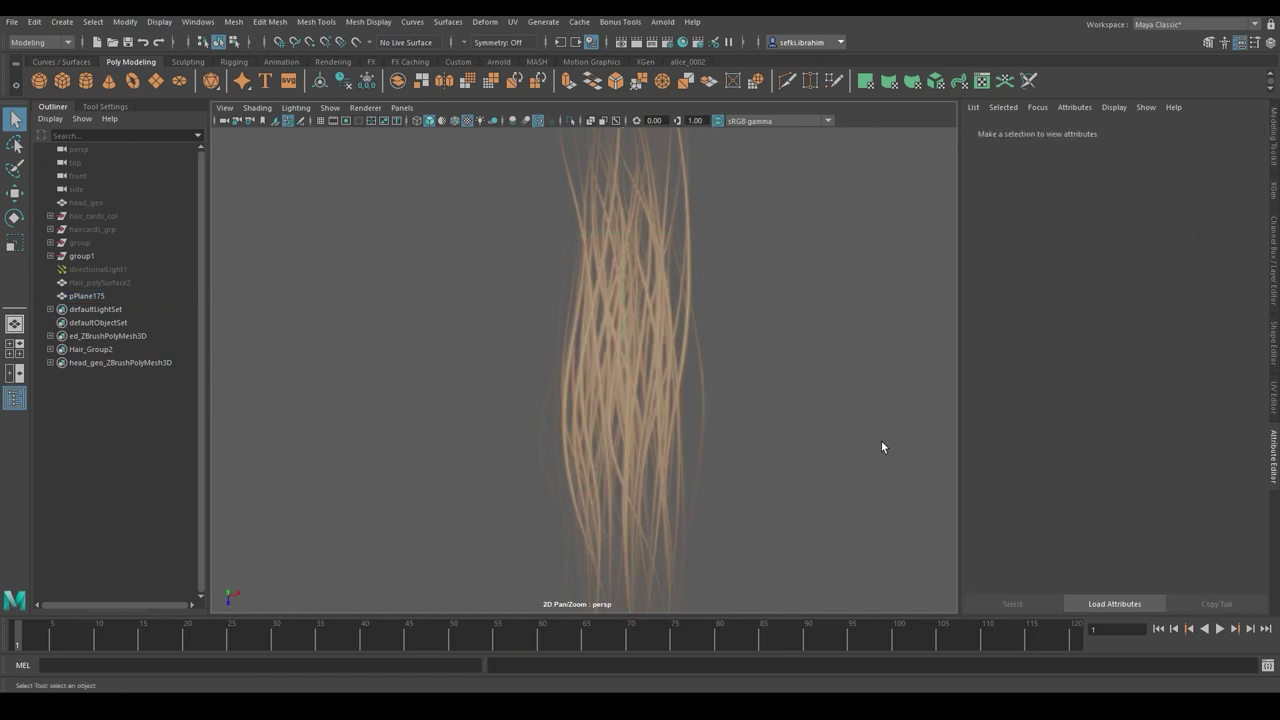
Offset the card's middle column of vertices out of plane to give the card a curved cross-section, and return to object mode
{"action": "right_click_drag", "start_coordinate": [881, 440], "coordinate": [692, 334], "text": "alt"}
{"action": "left_click", "coordinate": [638, 376]}
{"action": "left_click_drag", "start_coordinate": [674, 387], "coordinate": [732, 432], "text": "alt"}
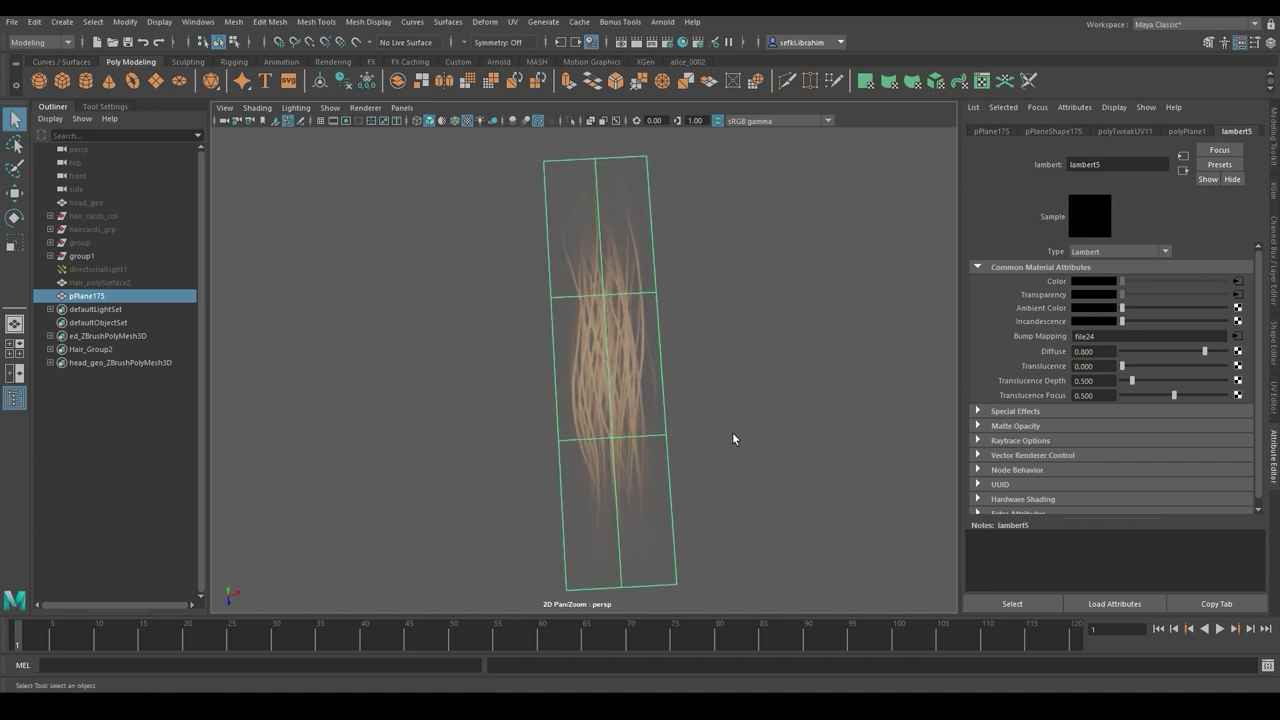
{"action": "right_click_drag", "start_coordinate": [721, 357], "coordinate": [684, 330], "text": "alt"}
{"action": "left_click_drag", "start_coordinate": [684, 330], "coordinate": [675, 362], "text": "alt"}
{"action": "right_click_drag", "start_coordinate": [614, 271], "coordinate": [565, 272]}
{"action": "left_click_drag", "start_coordinate": [585, 204], "coordinate": [618, 491]}
{"action": "key", "text": "w"}
{"action": "left_click_drag", "start_coordinate": [619, 490], "coordinate": [603, 417], "text": "alt"}
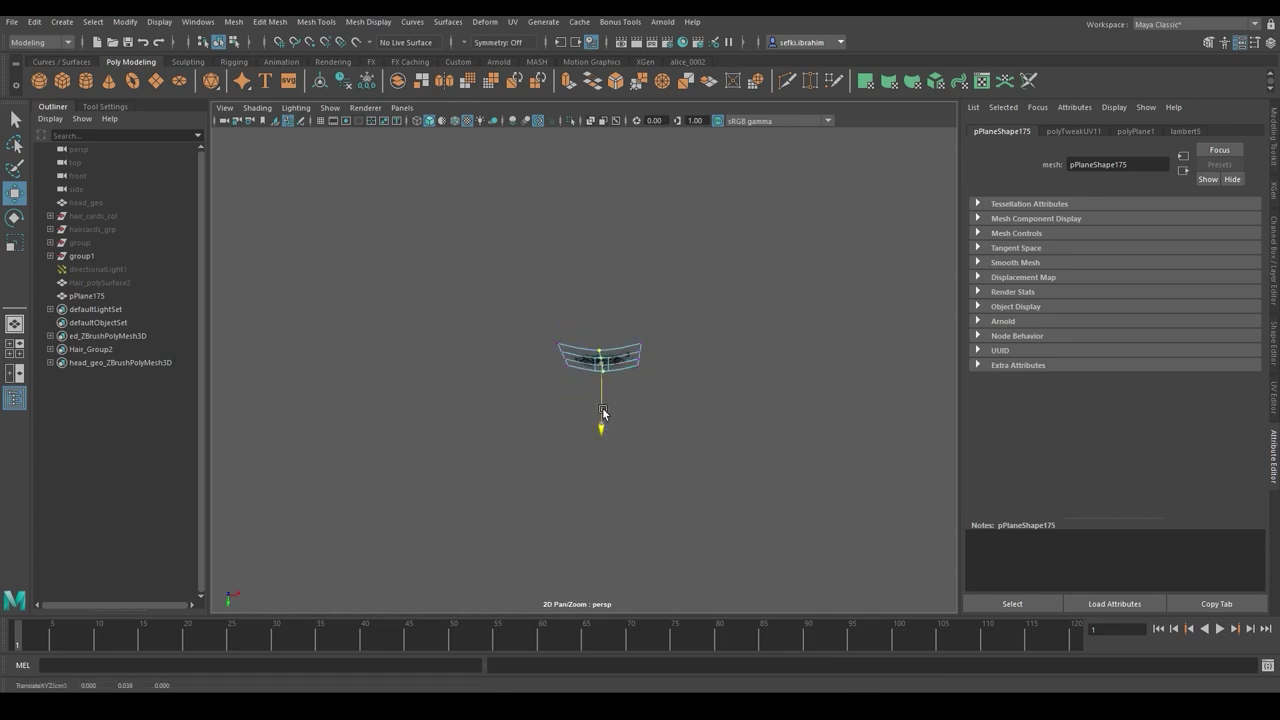
{"action": "key", "text": "q"}
{"action": "right_click_drag", "start_coordinate": [654, 287], "coordinate": [692, 274]}
{"action": "left_click", "coordinate": [738, 382]}
{"action": "left_click_drag", "start_coordinate": [738, 386], "coordinate": [737, 277], "text": "alt"}
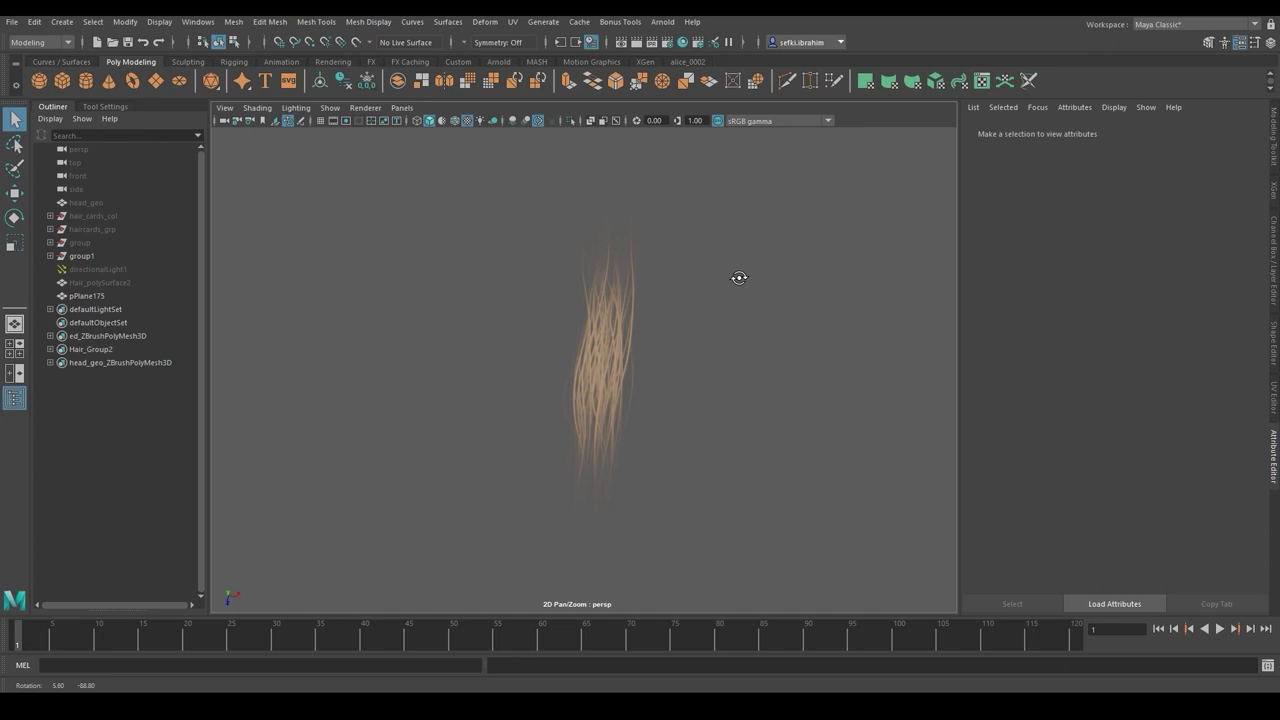
Isolate the curved hair card, duplicate it, and move the copy about 0.28 cm sideways beside the original
{"action": "left_click", "coordinate": [596, 293]}
{"action": "left_click_drag", "start_coordinate": [671, 374], "coordinate": [686, 351], "text": "alt"}
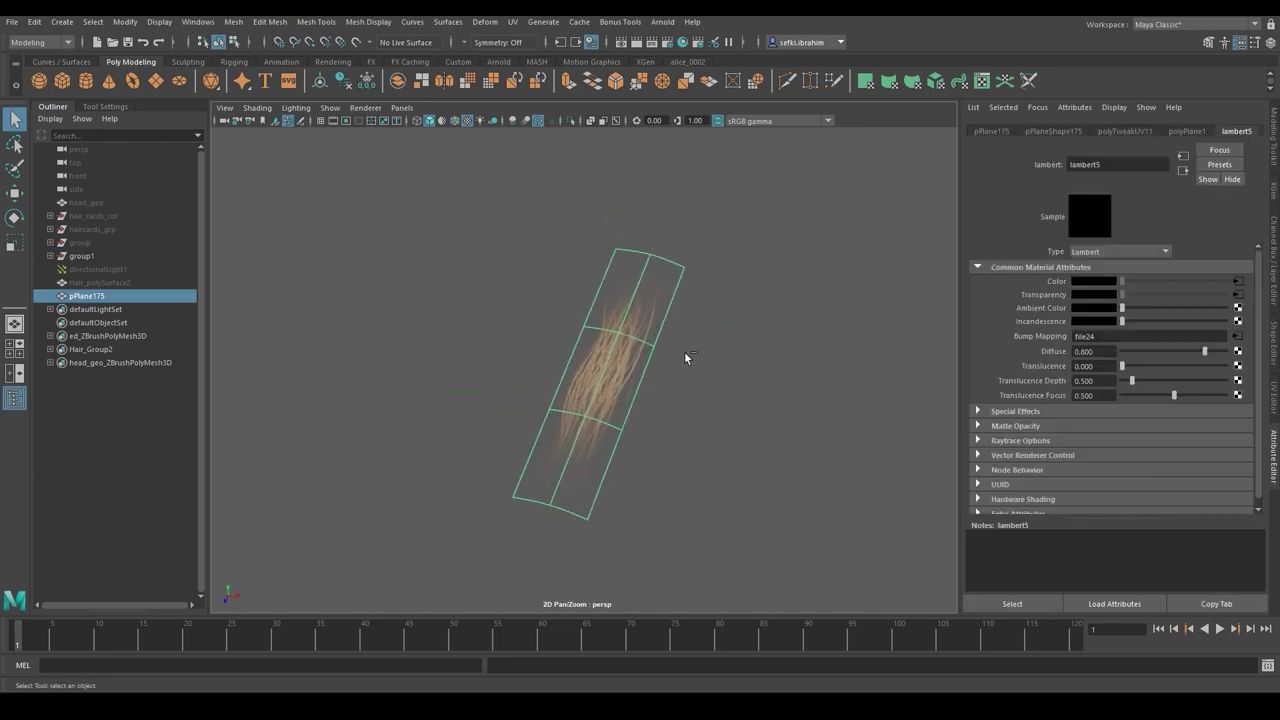
{"action": "key", "text": "ctrl+1"}
{"action": "left_click", "coordinate": [1270, 397]}
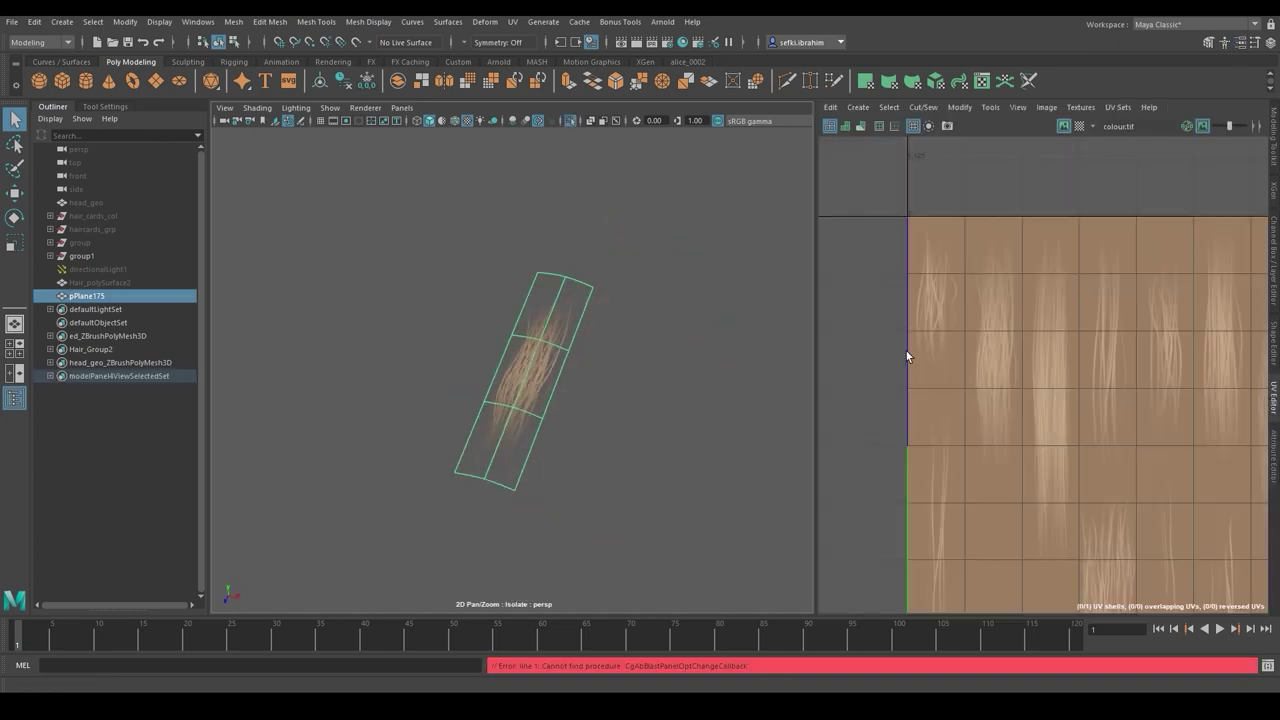
{"action": "key", "text": "ctrl+d"}
{"action": "key", "text": "w"}
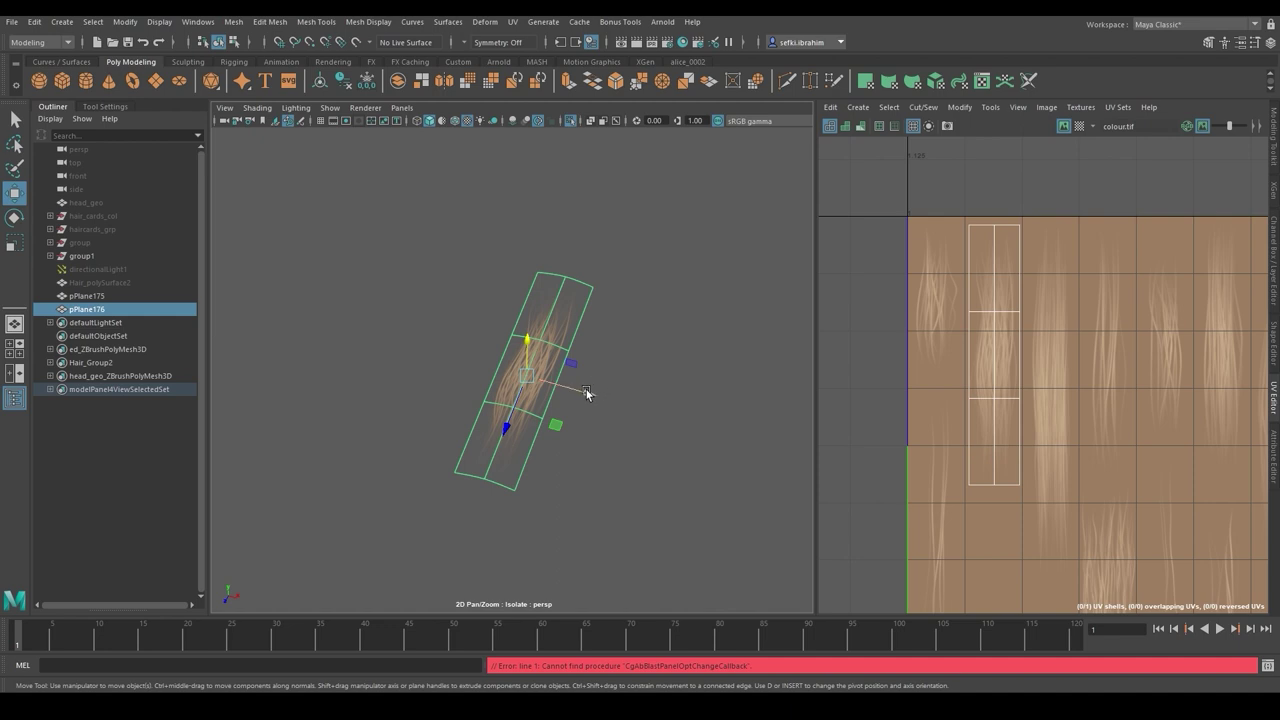
{"action": "left_click_drag", "start_coordinate": [588, 392], "coordinate": [643, 409]}
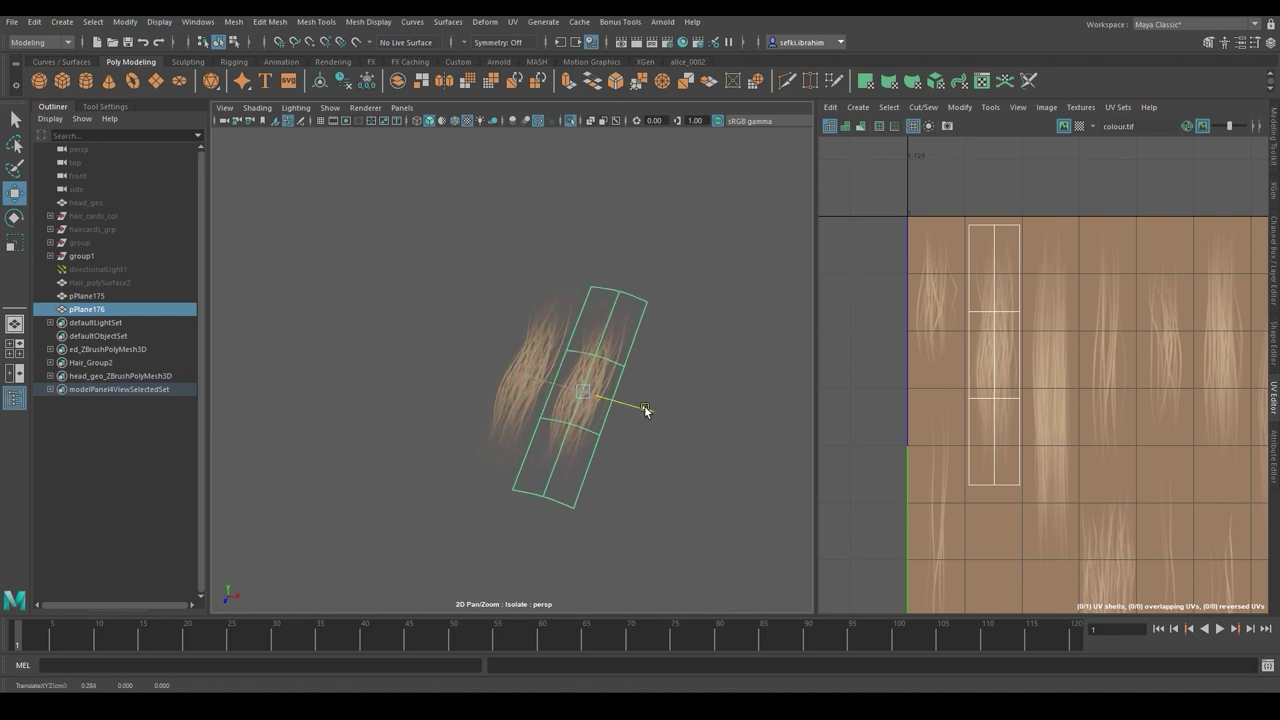
Move and stretch the duplicate card's UV shell to enclose the third hair clump in the texture's upper row
{"action": "key", "text": "q"}
{"action": "right_click_drag", "start_coordinate": [1012, 318], "coordinate": [946, 294]}
{"action": "key", "text": "w"}
{"action": "left_click_drag", "start_coordinate": [1034, 351], "coordinate": [1082, 366]}
{"action": "key", "text": "r"}
{"action": "left_click_drag", "start_coordinate": [1048, 320], "coordinate": [1055, 345]}
{"action": "key", "text": "w"}
{"action": "mouse_move", "coordinate": [1081, 393]}
{"action": "left_mouse_down"}
{"action": "mouse_move", "coordinate": [1051, 353]}
{"action": "mouse_move", "coordinate": [1083, 394]}
{"action": "left_mouse_up"}
{"action": "key", "text": "r"}
{"action": "key", "text": "w"}
{"action": "key", "text": "q"}
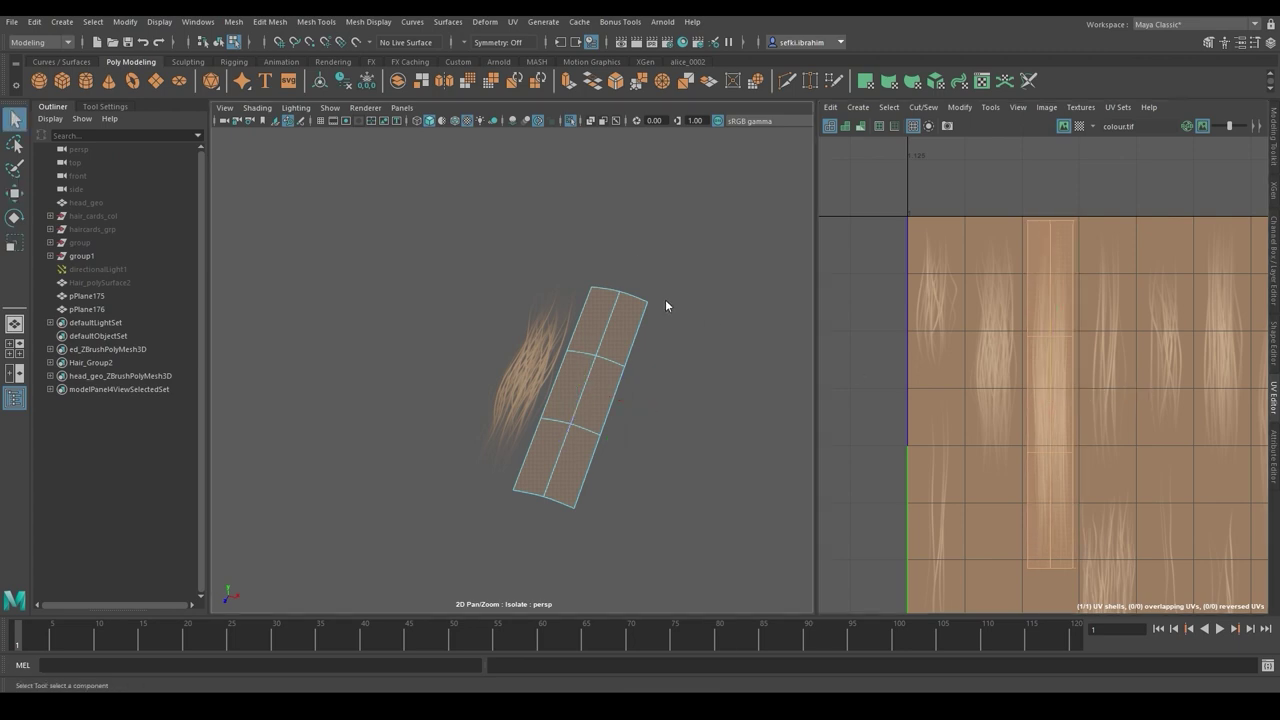
Return the duplicate card to object mode and scale it longer to match its taller UV strip
{"action": "right_click_drag", "start_coordinate": [665, 300], "coordinate": [611, 283]}
{"action": "mouse_move", "coordinate": [610, 281]}
{"action": "left_mouse_down", "text": "alt"}
{"action": "mouse_move", "coordinate": [651, 366]}
{"action": "mouse_move", "coordinate": [617, 291]}
{"action": "left_mouse_up", "text": "alt"}
{"action": "right_click_drag", "start_coordinate": [616, 291], "coordinate": [661, 274]}
{"action": "key", "text": "r"}
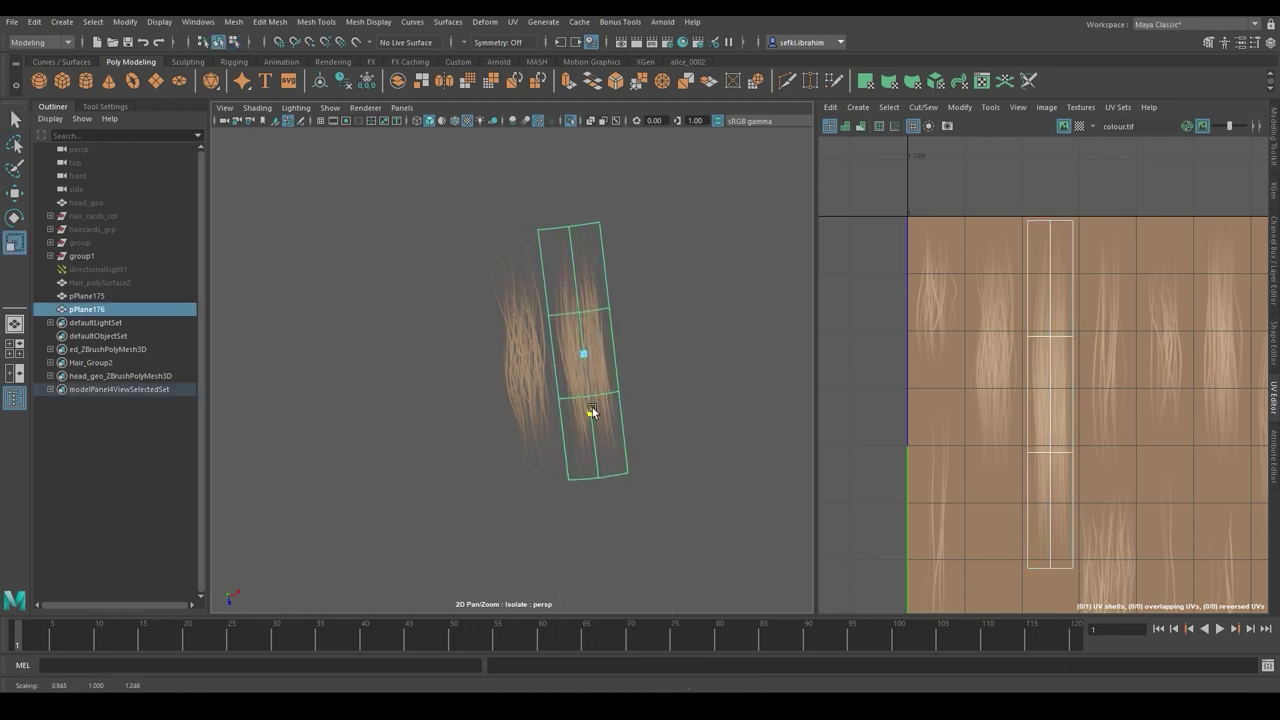
{"action": "left_click_drag", "start_coordinate": [592, 407], "coordinate": [598, 448]}
{"action": "key", "text": "w"}
{"action": "key", "text": "r"}
{"action": "key", "text": "w"}
{"action": "key", "text": "q"}
{"action": "left_click", "coordinate": [726, 444]}
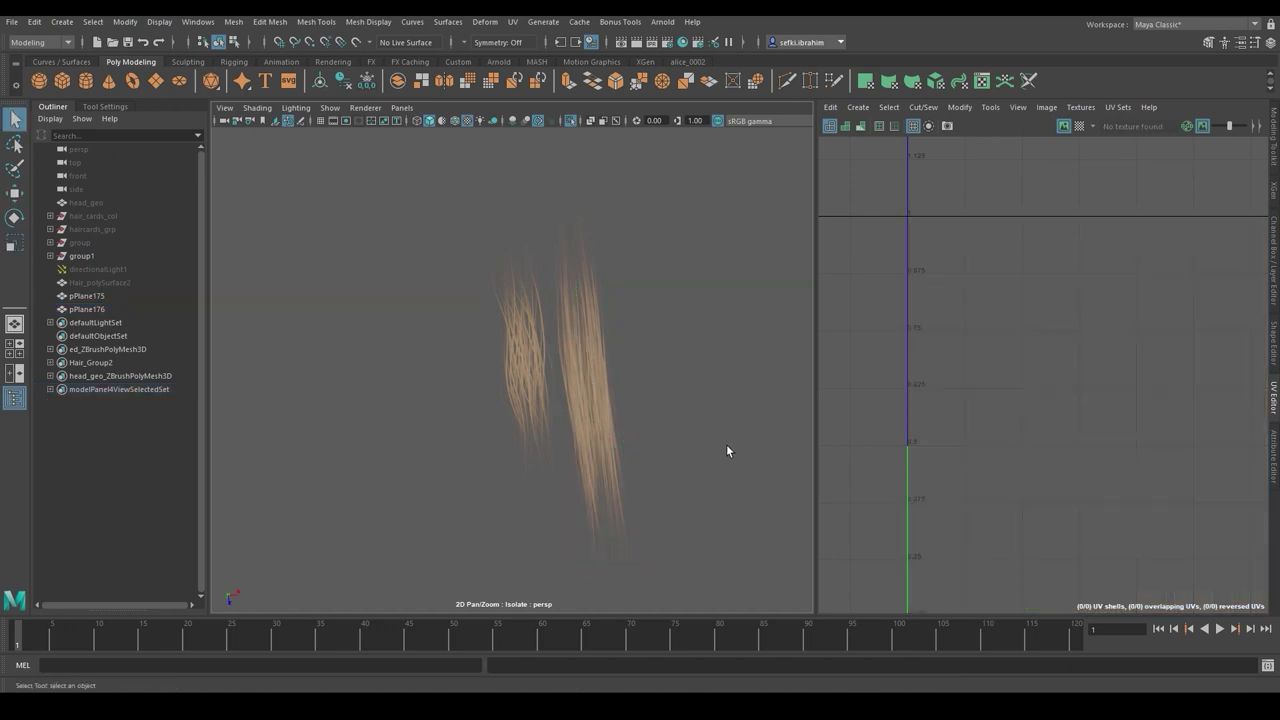
{"action": "left_click_drag", "start_coordinate": [726, 444], "coordinate": [596, 376], "text": "alt"}
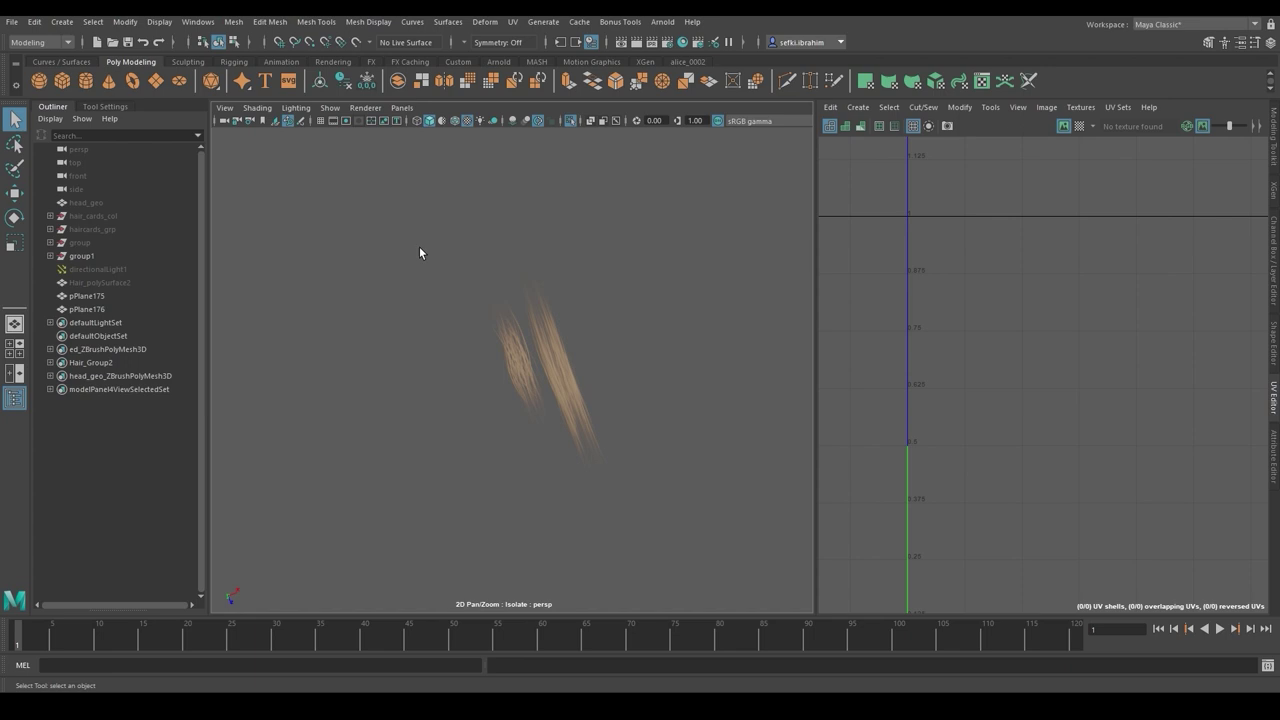
Hide the two practice planes, show the hair_cards_col group, and check its cards' UV placement on the full diffusev13.tif texture
{"action": "left_click_drag", "start_coordinate": [134, 295], "coordinate": [130, 309]}
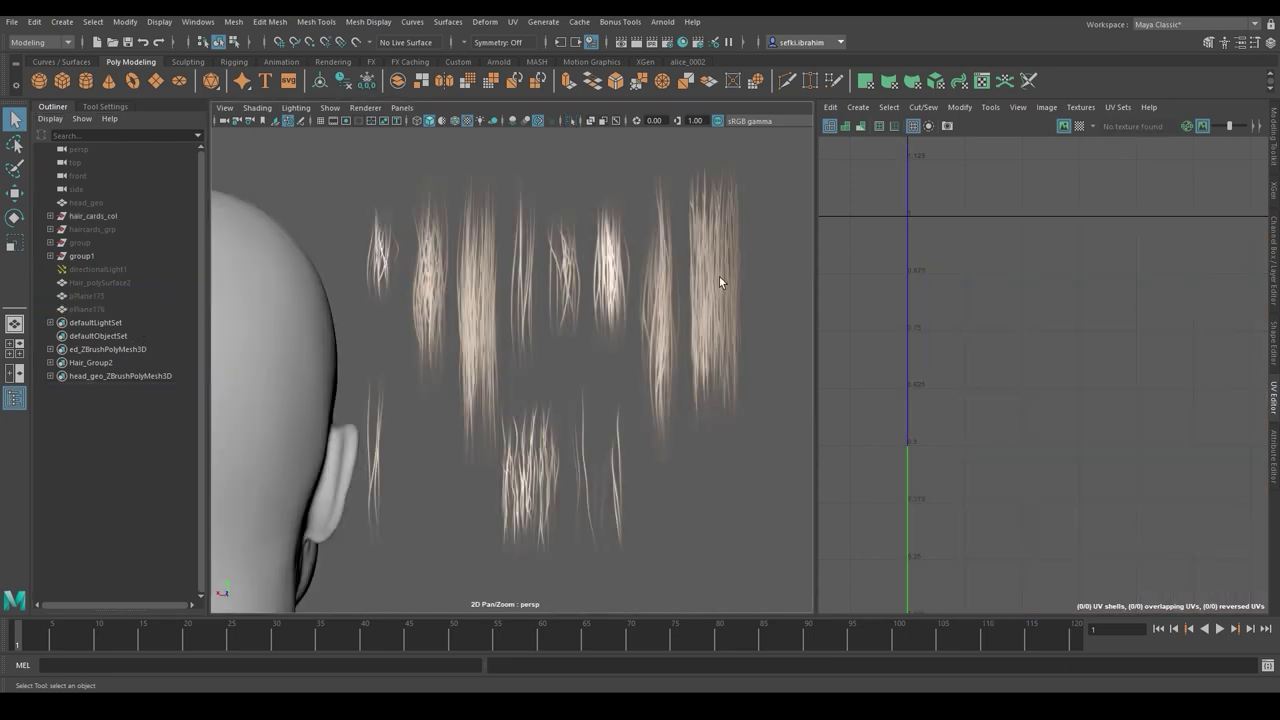
{"action": "left_click", "coordinate": [719, 282]}
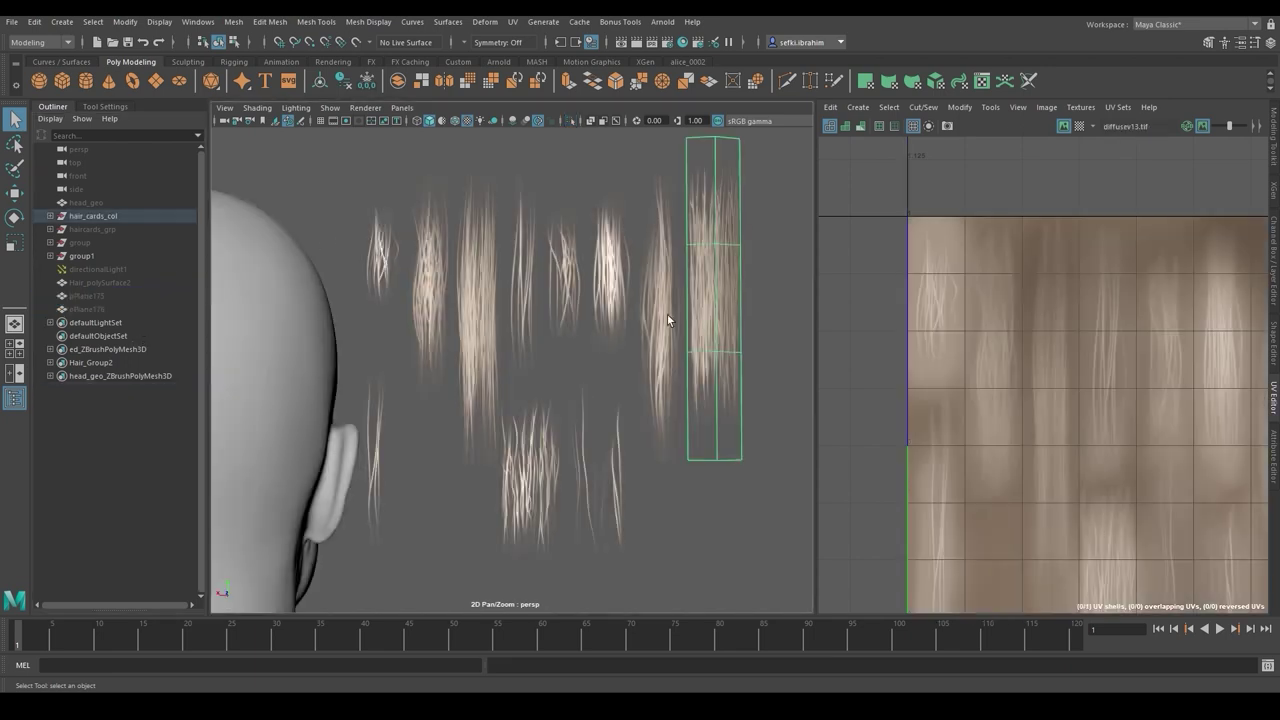
{"action": "left_click", "coordinate": [664, 313]}
{"action": "left_click", "coordinate": [614, 292]}
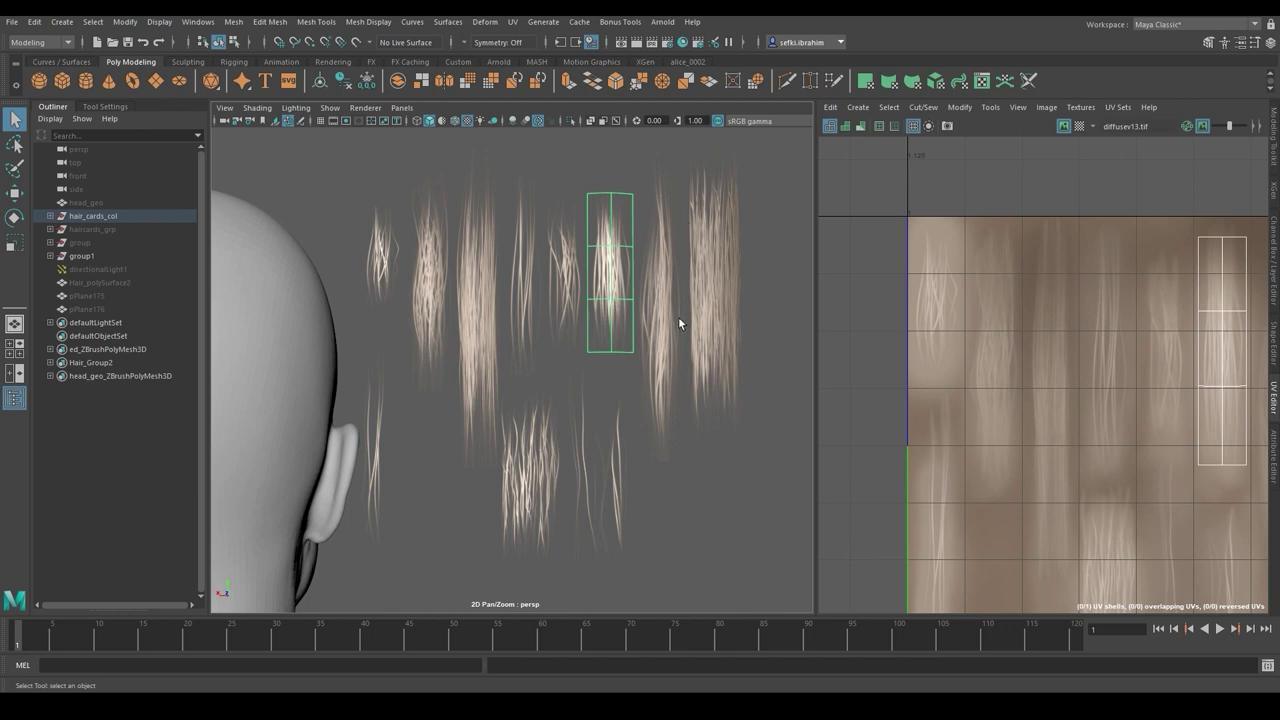
{"action": "middle_click_drag", "start_coordinate": [957, 374], "coordinate": [918, 336], "text": "alt"}
{"action": "scroll", "coordinate": [920, 337], "scroll_direction": "down", "scroll_amount": 1}
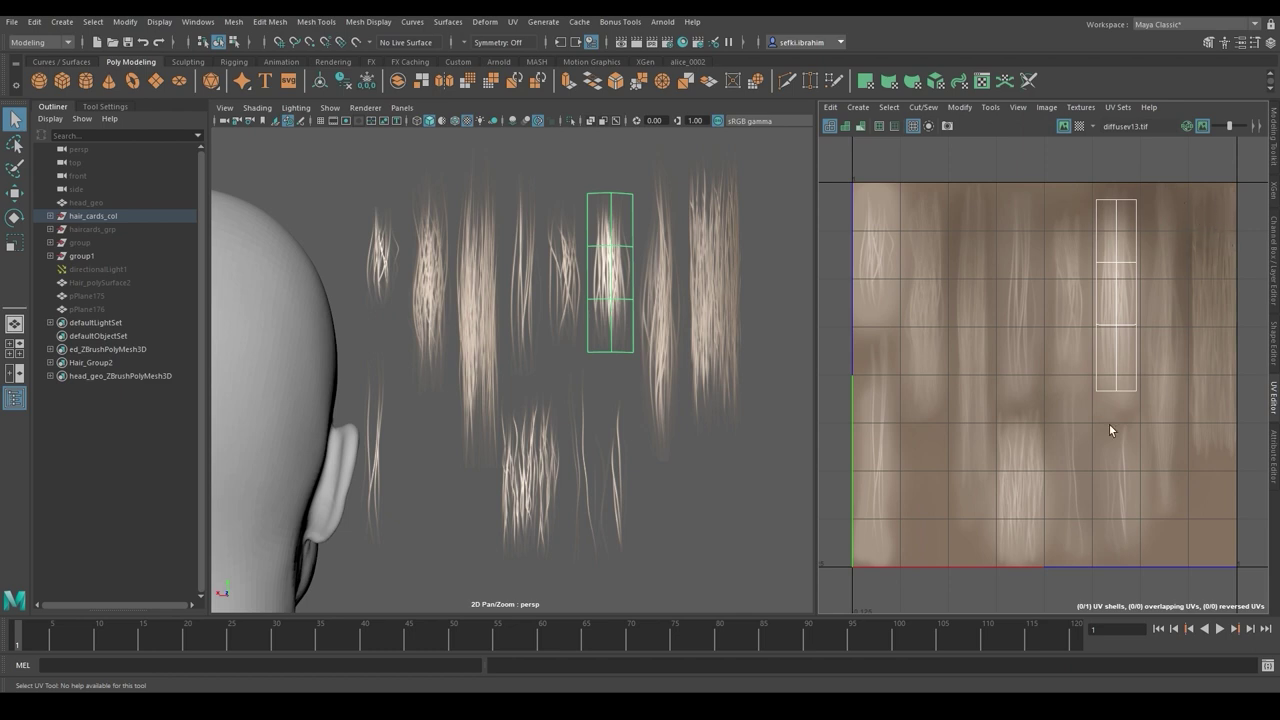
{"action": "left_click", "coordinate": [625, 166]}
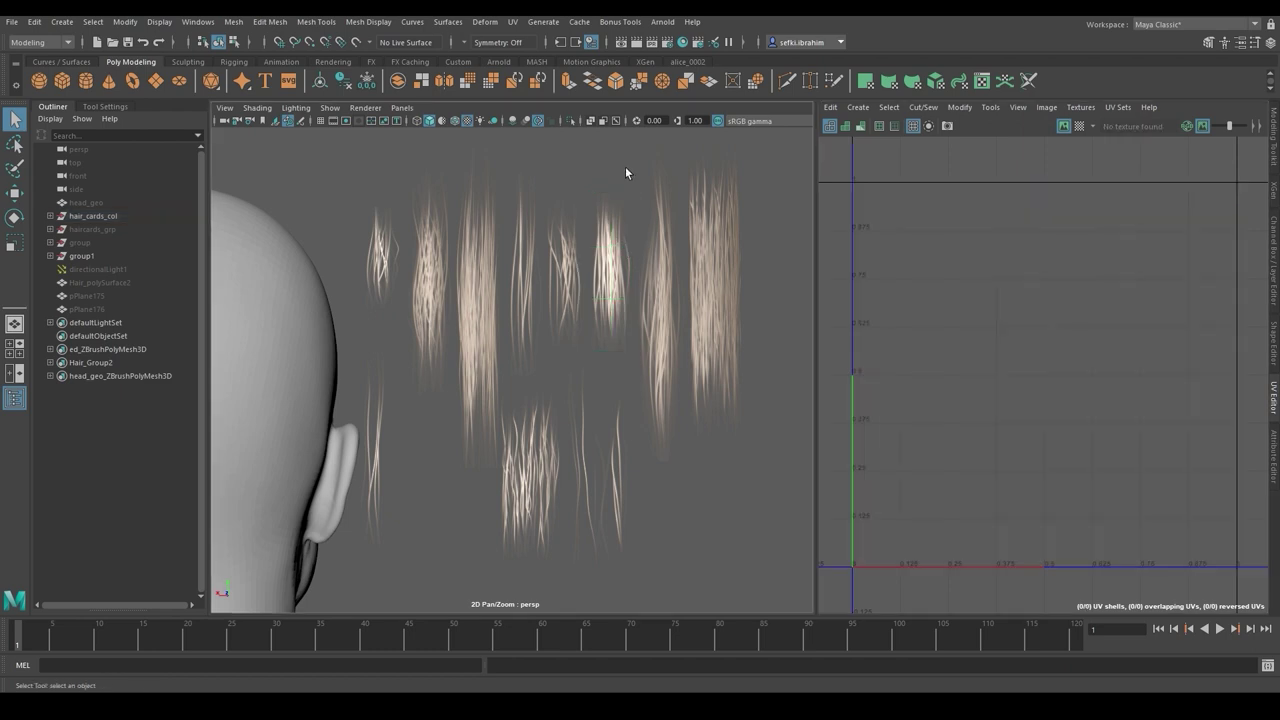
Move the widest card at the end of the upper row onto the back of the head, just above the neck
{"action": "left_click", "coordinate": [730, 295]}
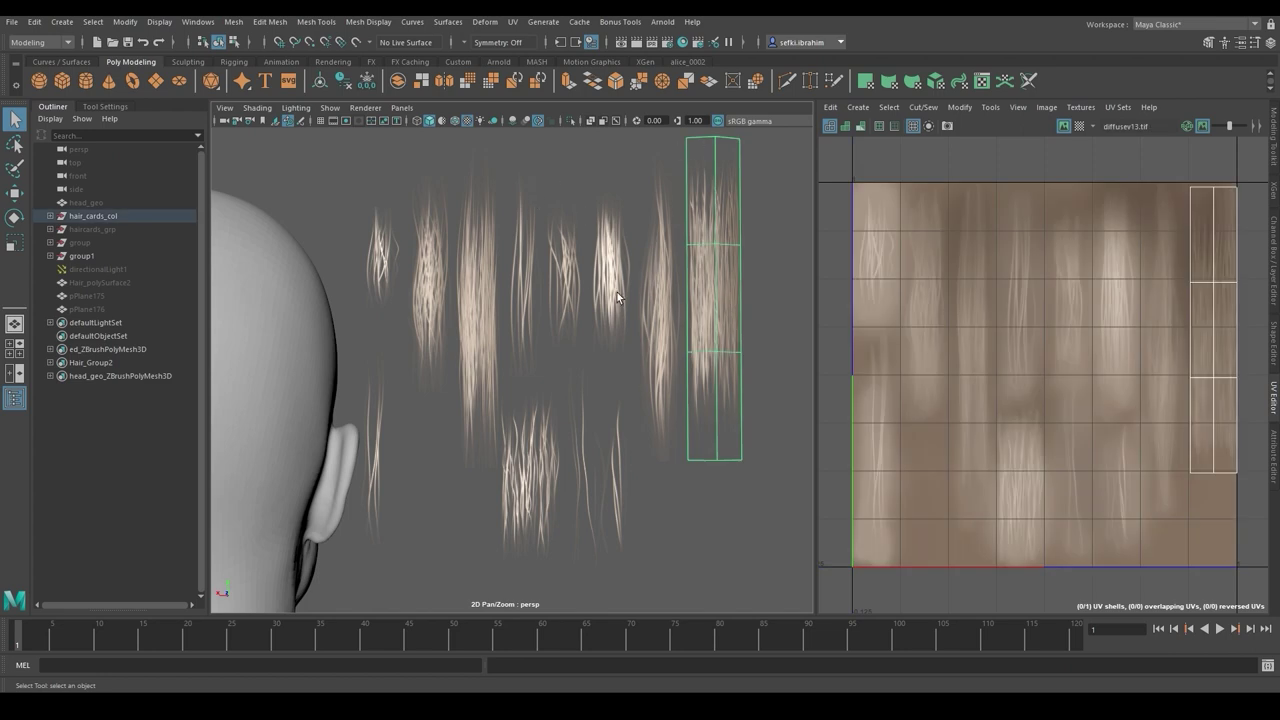
{"action": "left_click_drag", "start_coordinate": [617, 292], "coordinate": [690, 367], "text": "alt"}
{"action": "key", "text": "w"}
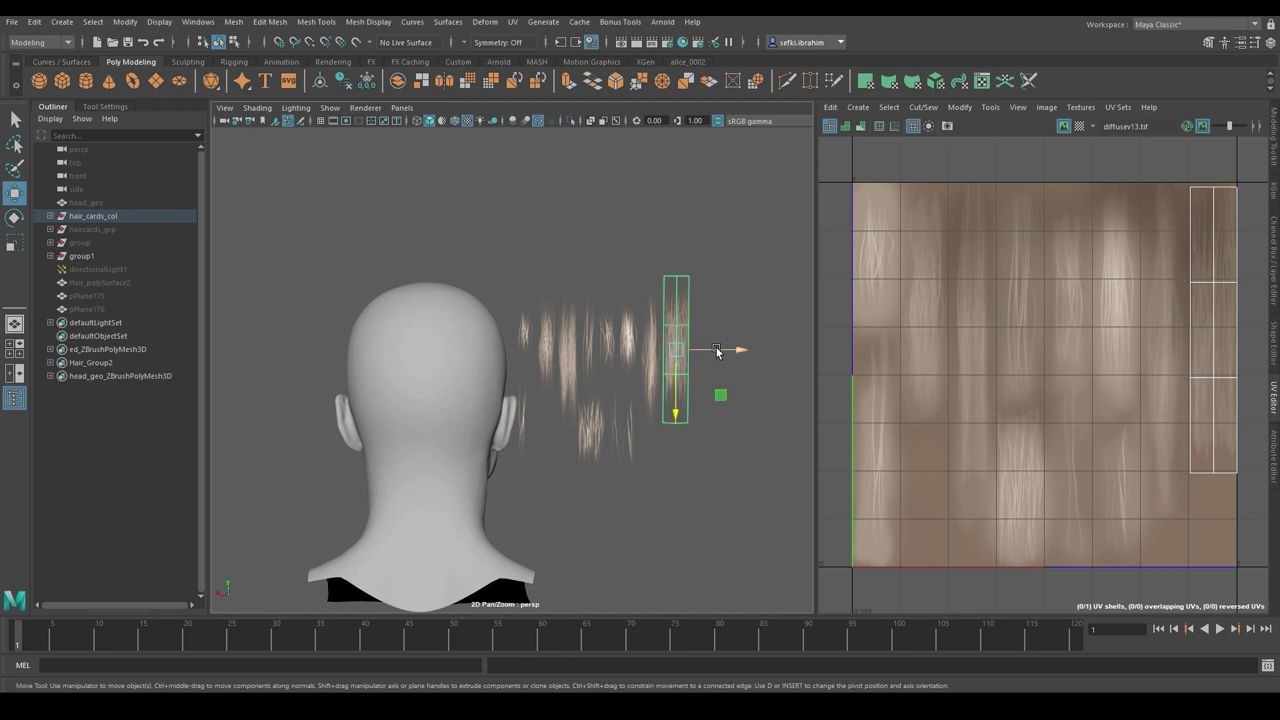
{"action": "left_click_drag", "start_coordinate": [707, 352], "coordinate": [418, 355]}
{"action": "middle_click_drag", "start_coordinate": [482, 369], "coordinate": [613, 333], "text": "alt"}
{"action": "scroll", "coordinate": [570, 340], "scroll_direction": "up", "scroll_amount": 4}
{"action": "left_click_drag", "start_coordinate": [522, 342], "coordinate": [540, 420]}
{"action": "key", "text": "e"}
{"action": "key", "text": "w"}
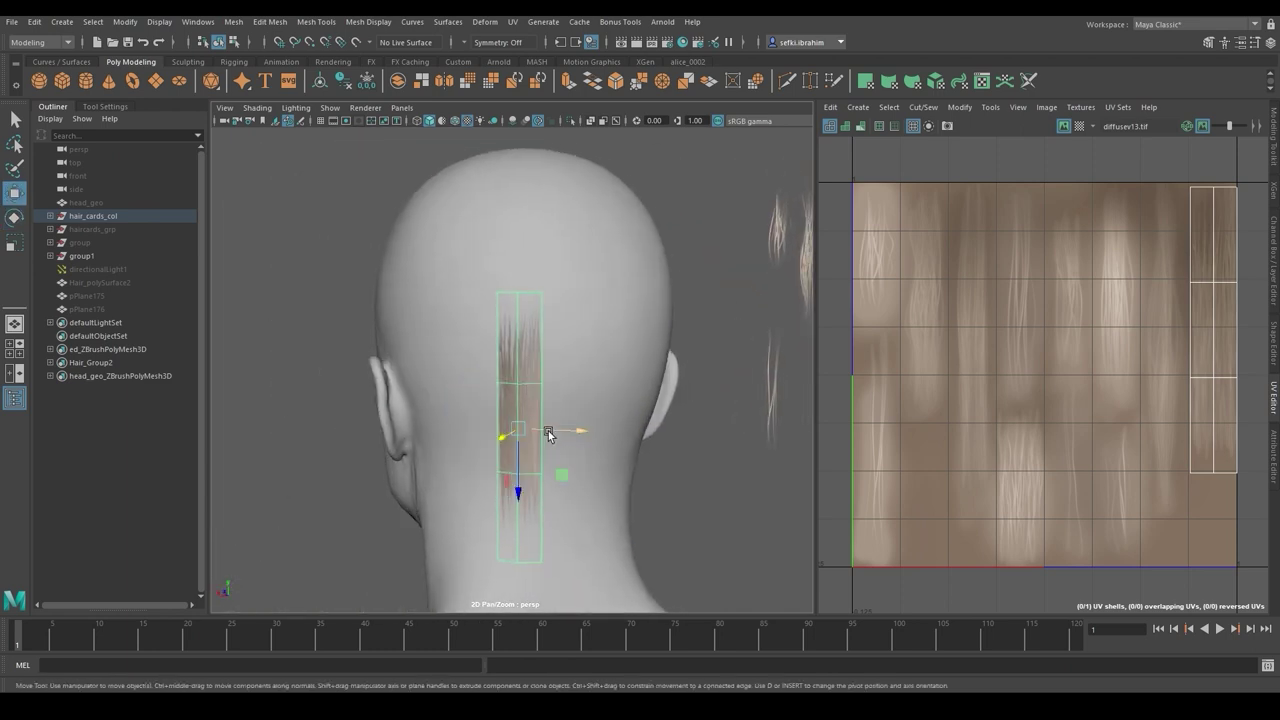
Isolate the card to select its top row of vertices, and lower that row with the head shown again
{"action": "key", "text": "ctrl+1"}
{"action": "right_click_drag", "start_coordinate": [528, 327], "coordinate": [462, 326]}
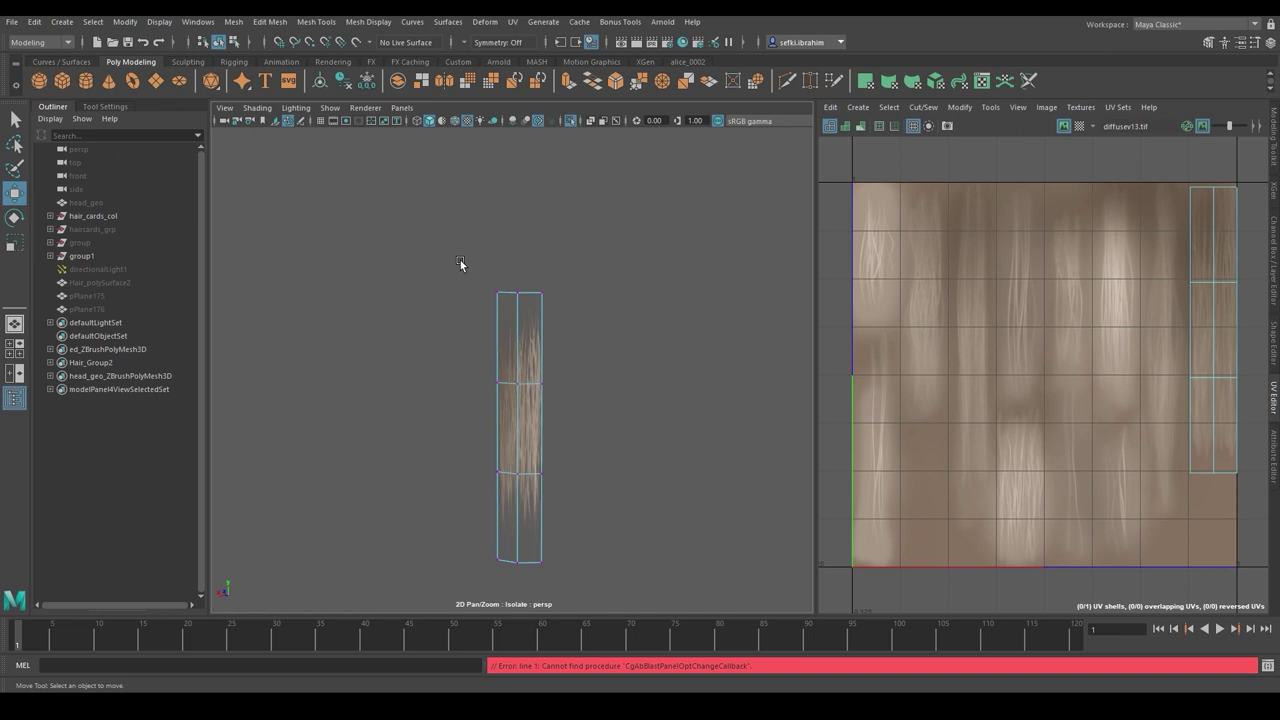
{"action": "left_click_drag", "start_coordinate": [462, 249], "coordinate": [582, 312]}
{"action": "key", "text": "ctrl+1"}
{"action": "left_click_drag", "start_coordinate": [517, 339], "coordinate": [520, 461]}
Adjust the height of the card's inner vertex rows to suit its shortened length
{"action": "key", "text": "q"}
{"action": "key", "text": "w"}
{"action": "key", "text": "q"}
{"action": "left_click_drag", "start_coordinate": [464, 506], "coordinate": [556, 460]}
{"action": "key", "text": "w"}
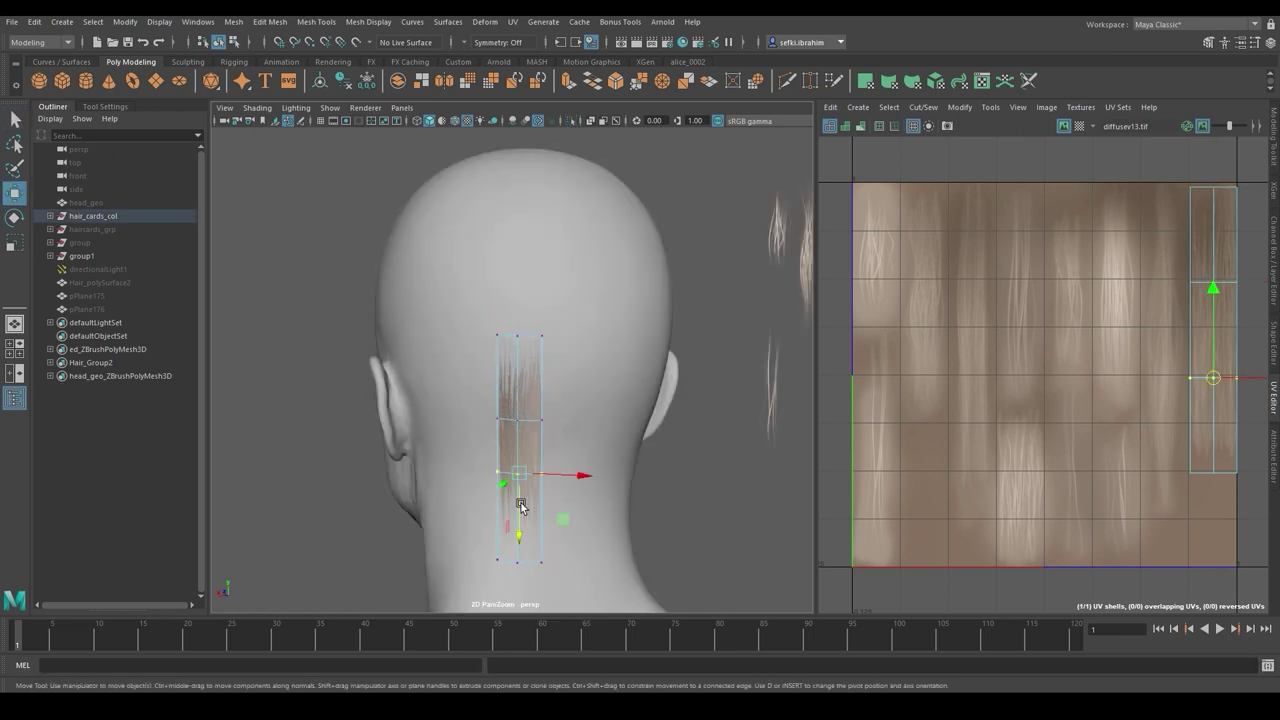
{"action": "left_click_drag", "start_coordinate": [520, 505], "coordinate": [515, 517]}
From the side, move the card's lower rows of vertices toward the head so the card bends into the nape
{"action": "left_click_drag", "start_coordinate": [515, 518], "coordinate": [623, 496], "text": "alt"}
{"action": "key", "text": "q"}
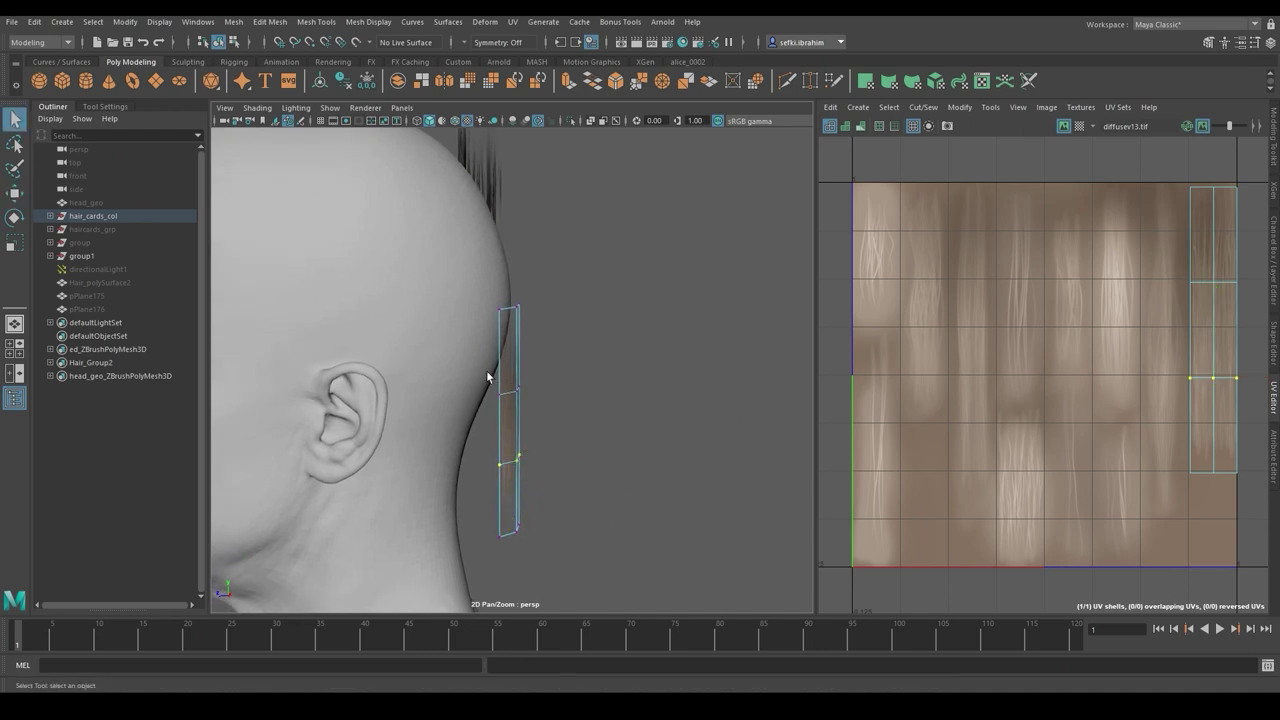
{"action": "key", "text": "w"}
{"action": "left_click_drag", "start_coordinate": [486, 374], "coordinate": [549, 410]}
{"action": "key", "text": "q"}
{"action": "key", "text": "w"}
{"action": "left_click_drag", "start_coordinate": [477, 436], "coordinate": [535, 543]}
{"action": "key", "text": "q"}
{"action": "key", "text": "w"}
Move the card's third row of vertices closer to the neck to follow its contour
{"action": "key", "text": "q"}
{"action": "left_click_drag", "start_coordinate": [447, 418], "coordinate": [527, 469]}
{"action": "key", "text": "w"}
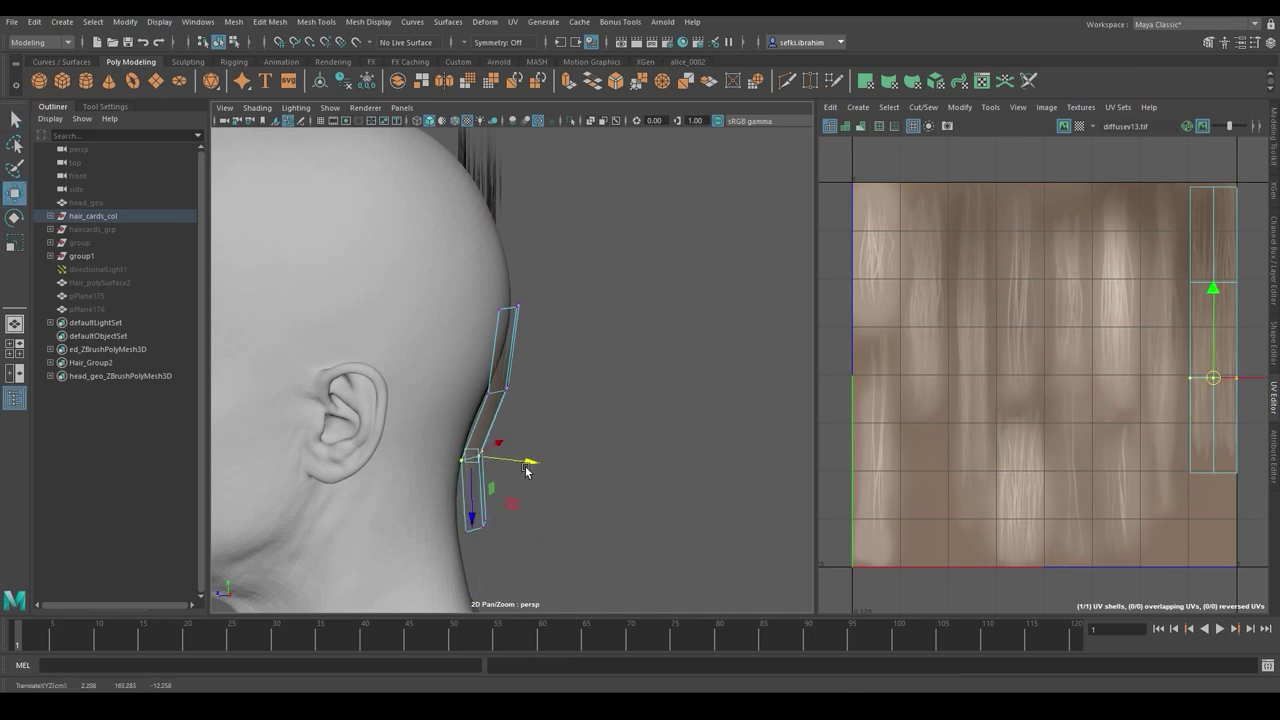
{"action": "key", "text": "q"}
{"action": "key", "text": "w"}
Rotate and reposition vertices in the card's second and third rows to align them with the back of the neck
{"action": "left_click_drag", "start_coordinate": [474, 368], "coordinate": [434, 457]}
{"action": "key", "text": "e"}
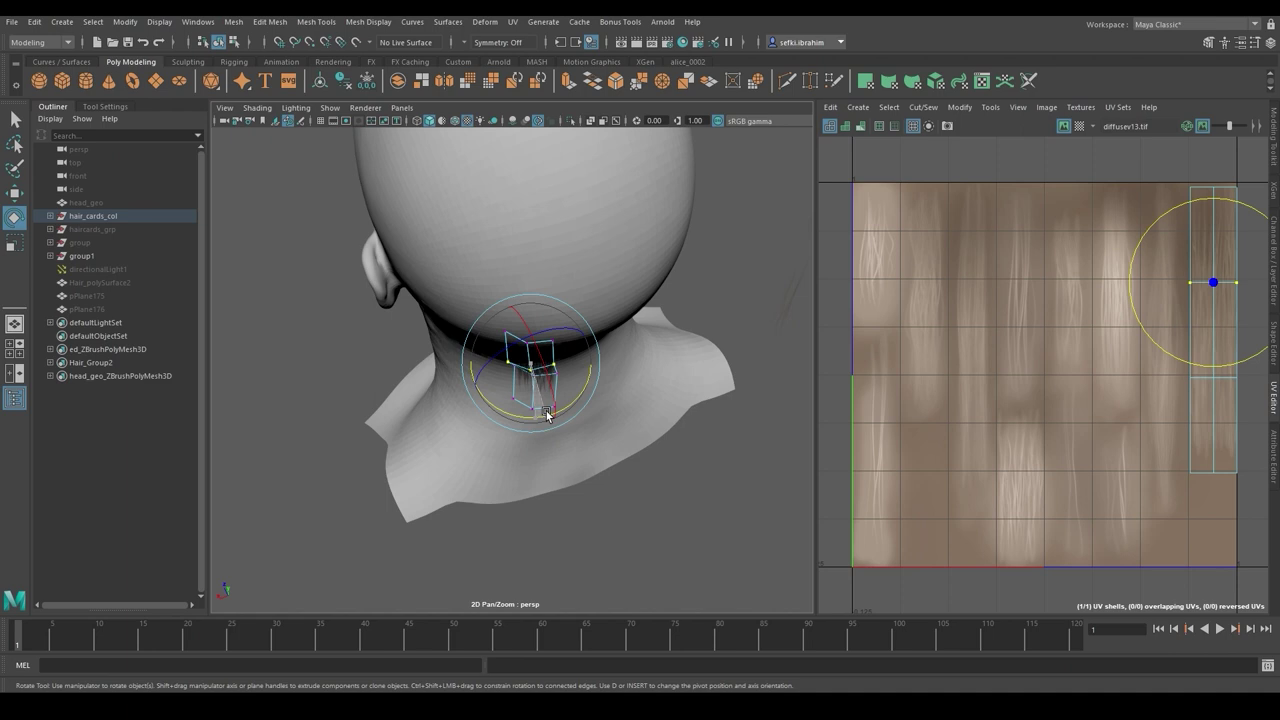
{"action": "key", "text": "q"}
{"action": "left_click_drag", "start_coordinate": [571, 384], "coordinate": [572, 388]}
{"action": "left_click_drag", "start_coordinate": [572, 388], "coordinate": [584, 372], "text": "alt"}
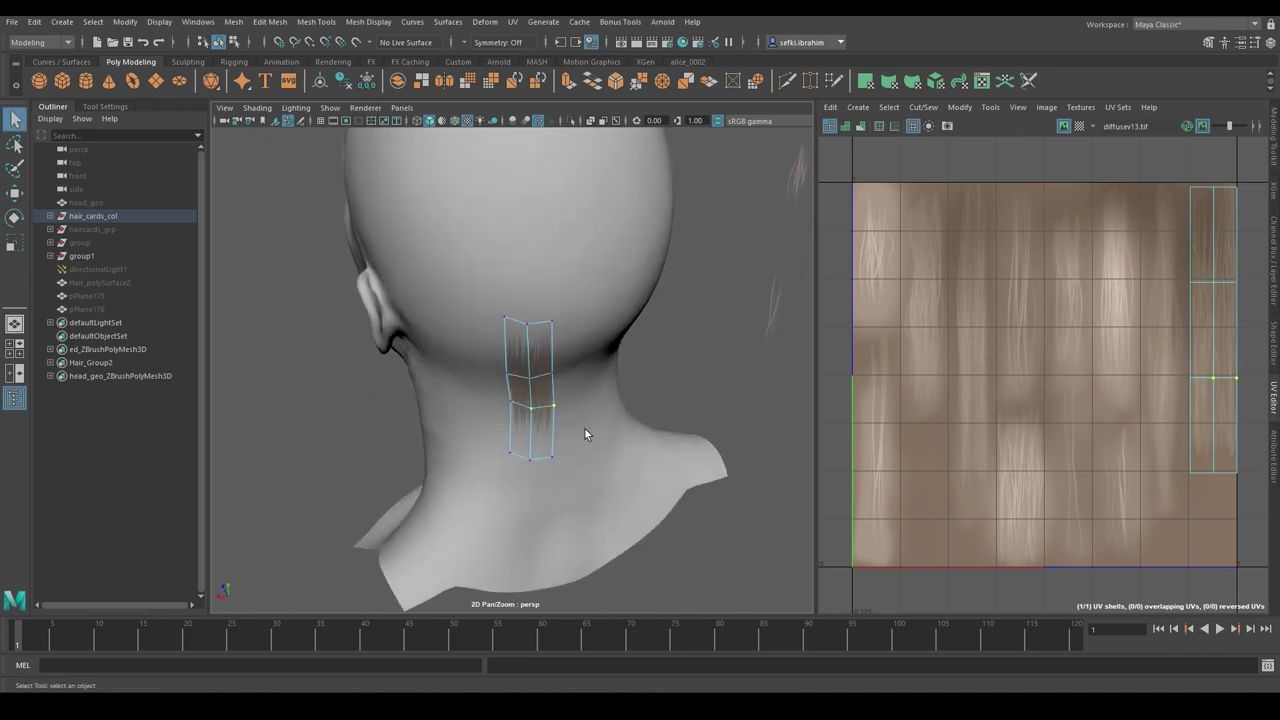
{"action": "key", "text": "e"}
{"action": "key", "text": "w"}
Refine the card's second and third vertex rows from the side so they sit close to the neck
{"action": "left_click_drag", "start_coordinate": [543, 446], "coordinate": [554, 509], "text": "alt"}
{"action": "key", "text": "q"}
{"action": "left_click_drag", "start_coordinate": [440, 415], "coordinate": [554, 455]}
{"action": "key", "text": "w"}
{"action": "key", "text": "q"}
{"action": "left_click_drag", "start_coordinate": [430, 325], "coordinate": [540, 365]}
{"action": "left_click_drag", "start_coordinate": [526, 420], "coordinate": [535, 349], "text": "alt"}
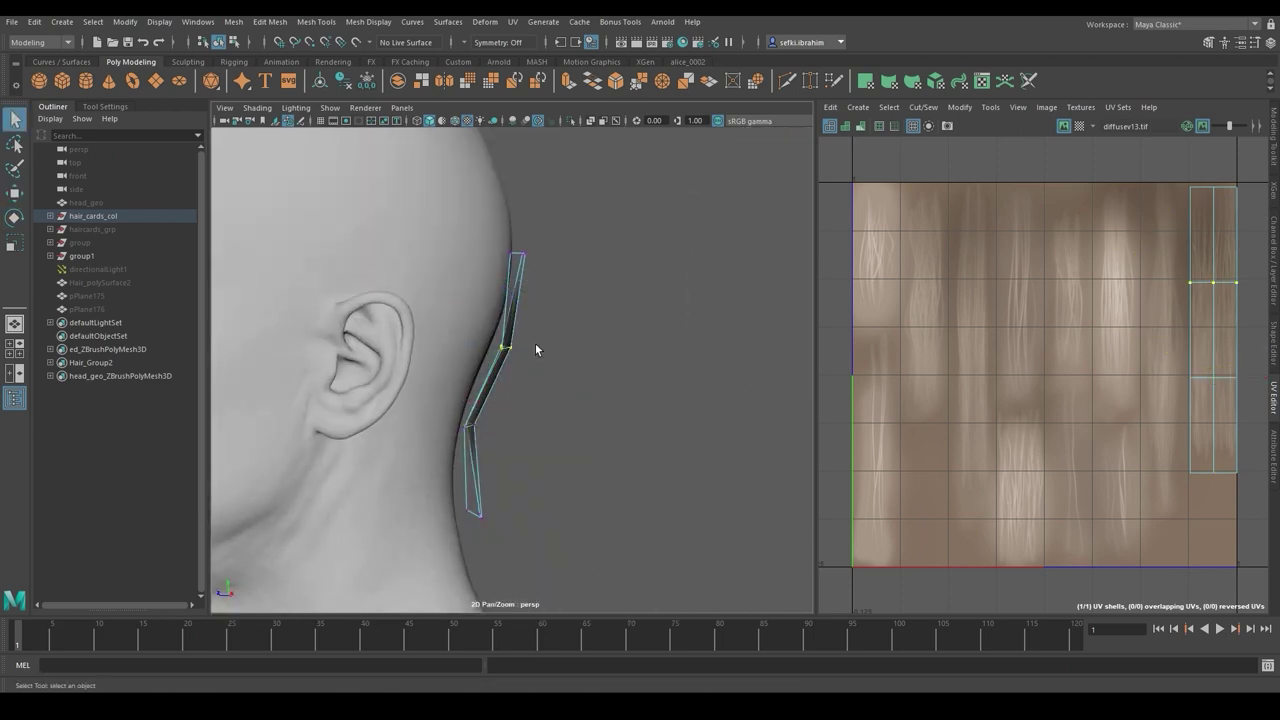
Adjust the card's top vertices against the head, return to object mode, and inspect the fitted card from behind
{"action": "left_click_drag", "start_coordinate": [486, 232], "coordinate": [538, 275]}
{"action": "left_click", "coordinate": [538, 275]}
{"action": "left_click", "coordinate": [495, 350]}
{"action": "left_click", "coordinate": [632, 483]}
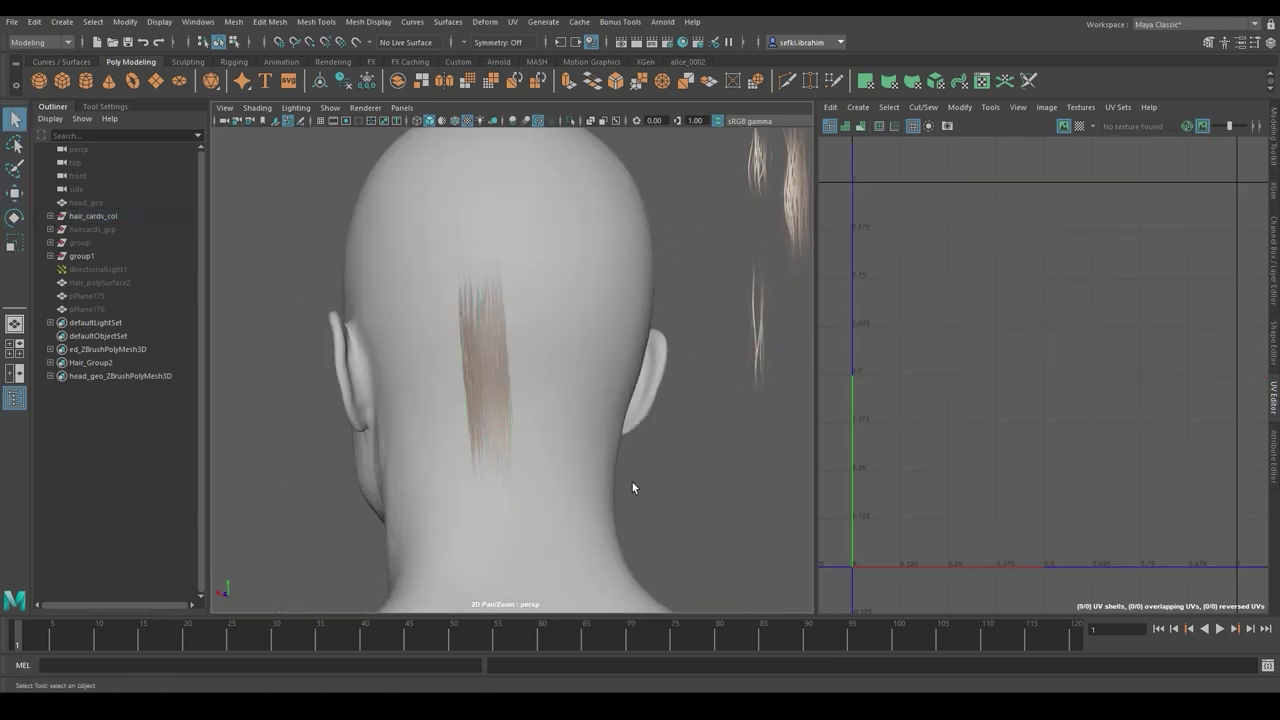
{"action": "right_click_drag", "start_coordinate": [632, 488], "coordinate": [574, 479], "text": "alt"}
{"action": "left_click_drag", "start_coordinate": [497, 372], "coordinate": [524, 392], "text": "alt"}
{"action": "left_click", "coordinate": [524, 392]}
{"action": "right_click_drag", "start_coordinate": [506, 401], "coordinate": [574, 446], "text": "alt"}
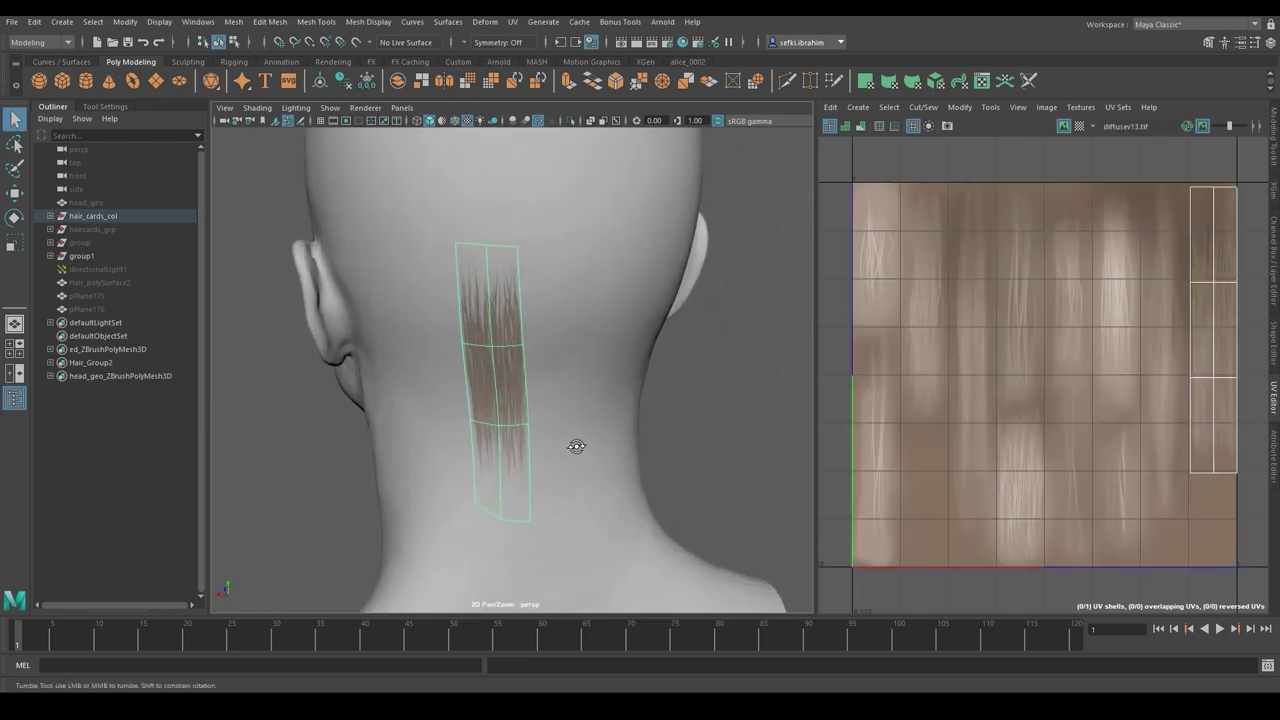
Move the right-edge vertices of the card's second and third rows to follow the back of the neck
{"action": "left_click_drag", "start_coordinate": [574, 446], "coordinate": [532, 387], "text": "alt"}
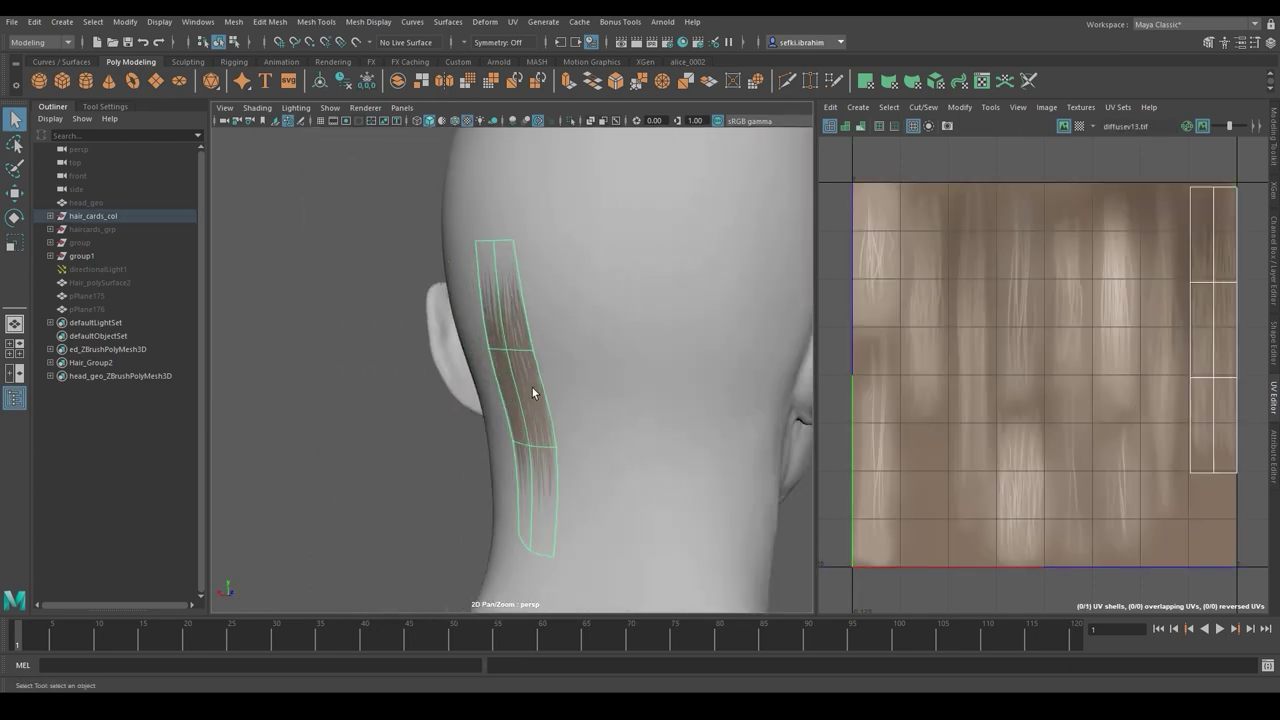
{"action": "key", "text": "ctrl+1"}
{"action": "right_click_drag", "start_coordinate": [549, 352], "coordinate": [476, 337]}
{"action": "left_click", "coordinate": [531, 353]}
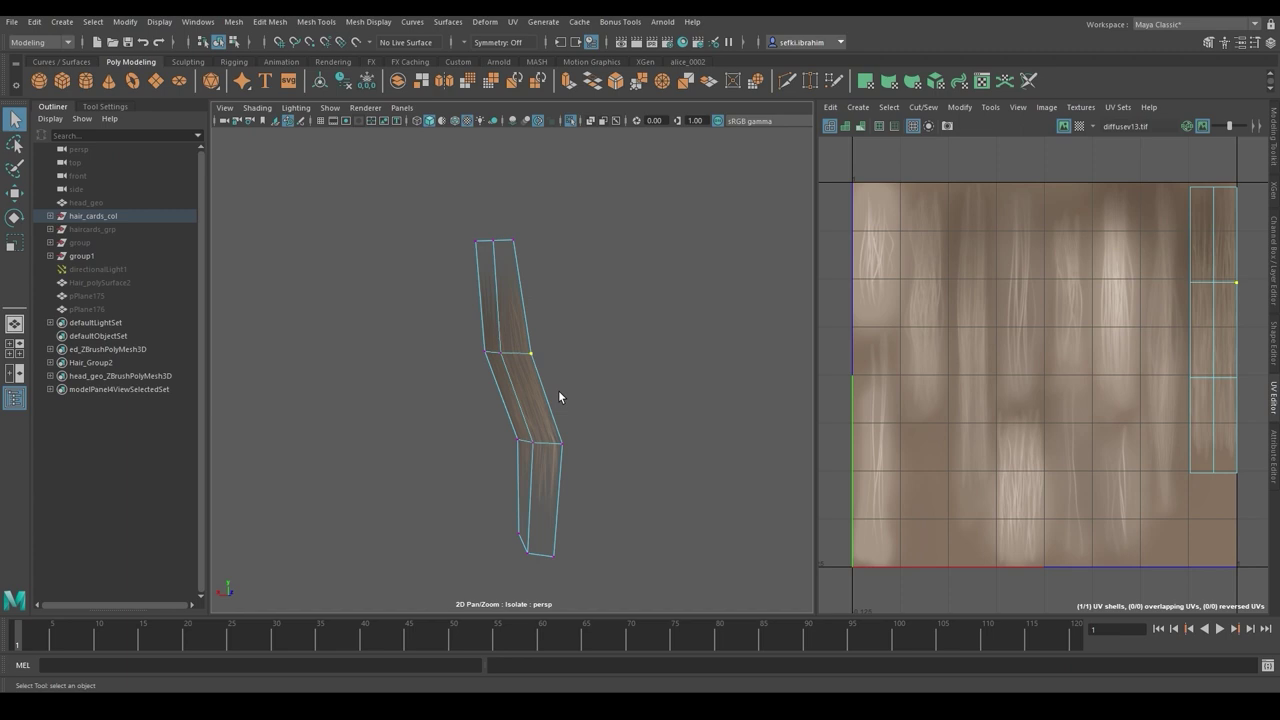
{"action": "left_click", "coordinate": [561, 443], "text": "shift"}
{"action": "key", "text": "ctrl+1"}
{"action": "left_click_drag", "start_coordinate": [590, 437], "coordinate": [518, 442], "text": "alt"}
{"action": "right_click_drag", "start_coordinate": [518, 442], "coordinate": [583, 457], "text": "alt"}
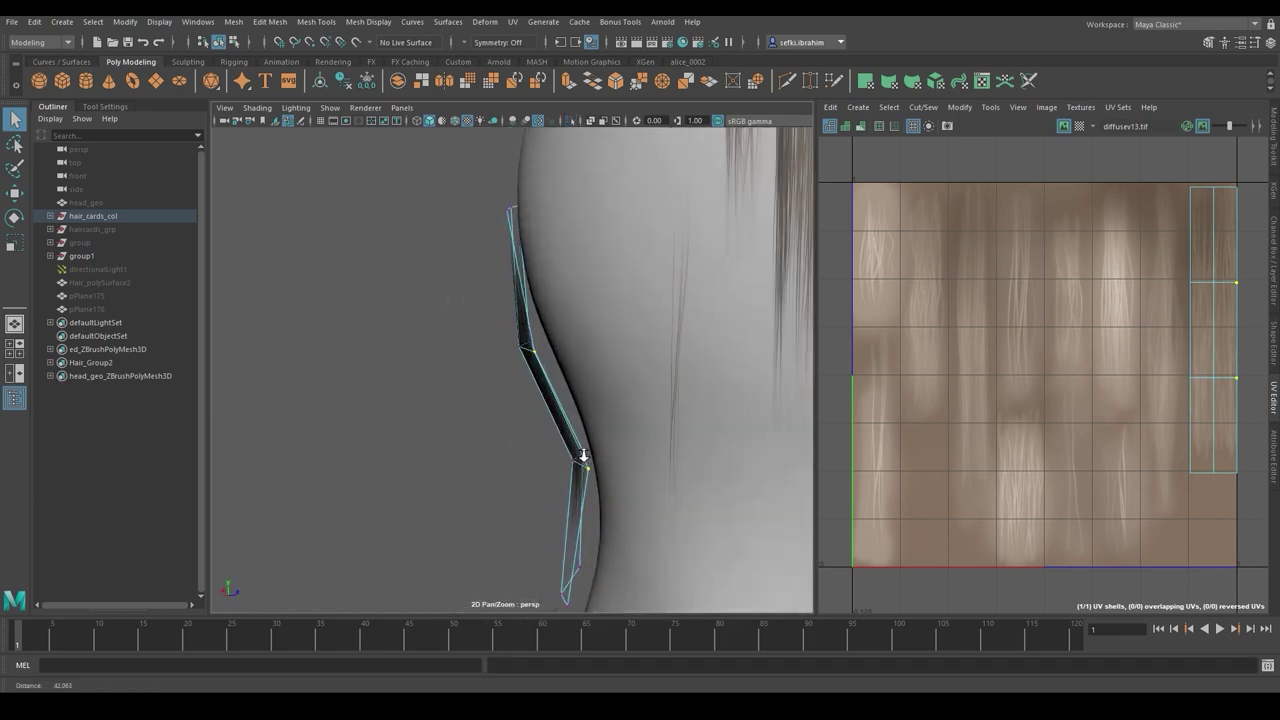
{"action": "key", "text": "w"}
{"action": "left_click_drag", "start_coordinate": [531, 411], "coordinate": [467, 342]}
{"action": "key", "text": "q"}
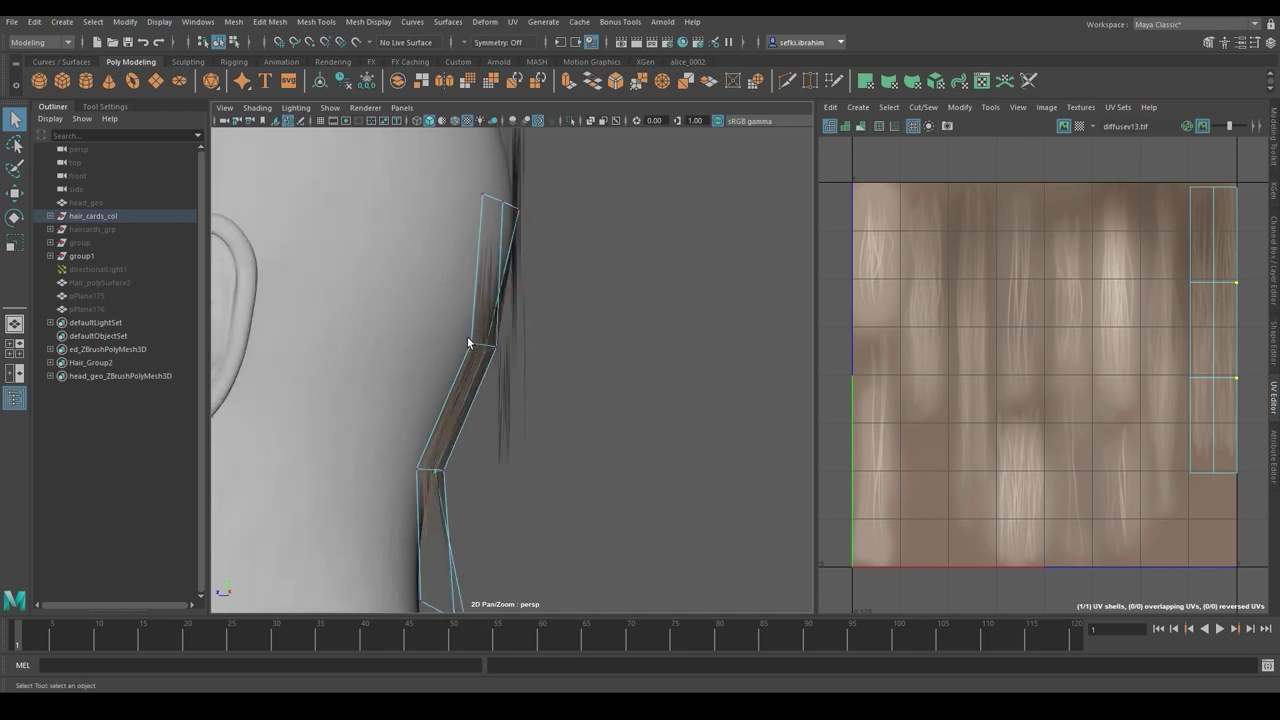
Move the left-edge vertices of the card's second and third rows closer to the neck
{"action": "left_click_drag", "start_coordinate": [425, 489], "coordinate": [425, 490], "text": "shift"}
{"action": "left_click_drag", "start_coordinate": [449, 465], "coordinate": [465, 473], "text": "alt"}
{"action": "key", "text": "w"}
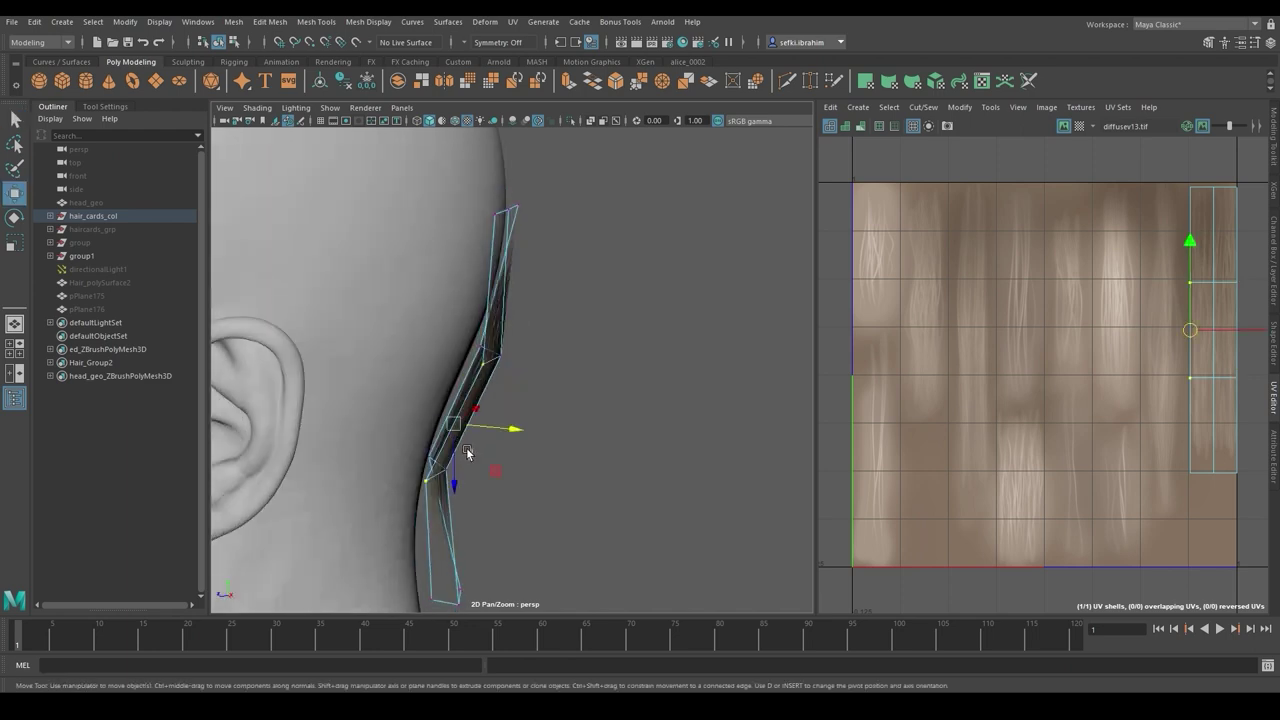
{"action": "left_click_drag", "start_coordinate": [498, 429], "coordinate": [487, 429]}
Reposition the card's top corner vertex and bottom-edge vertices against the head, and return to object mode
{"action": "key", "text": "q"}
{"action": "left_click", "coordinate": [517, 207]}
{"action": "key", "text": "w"}
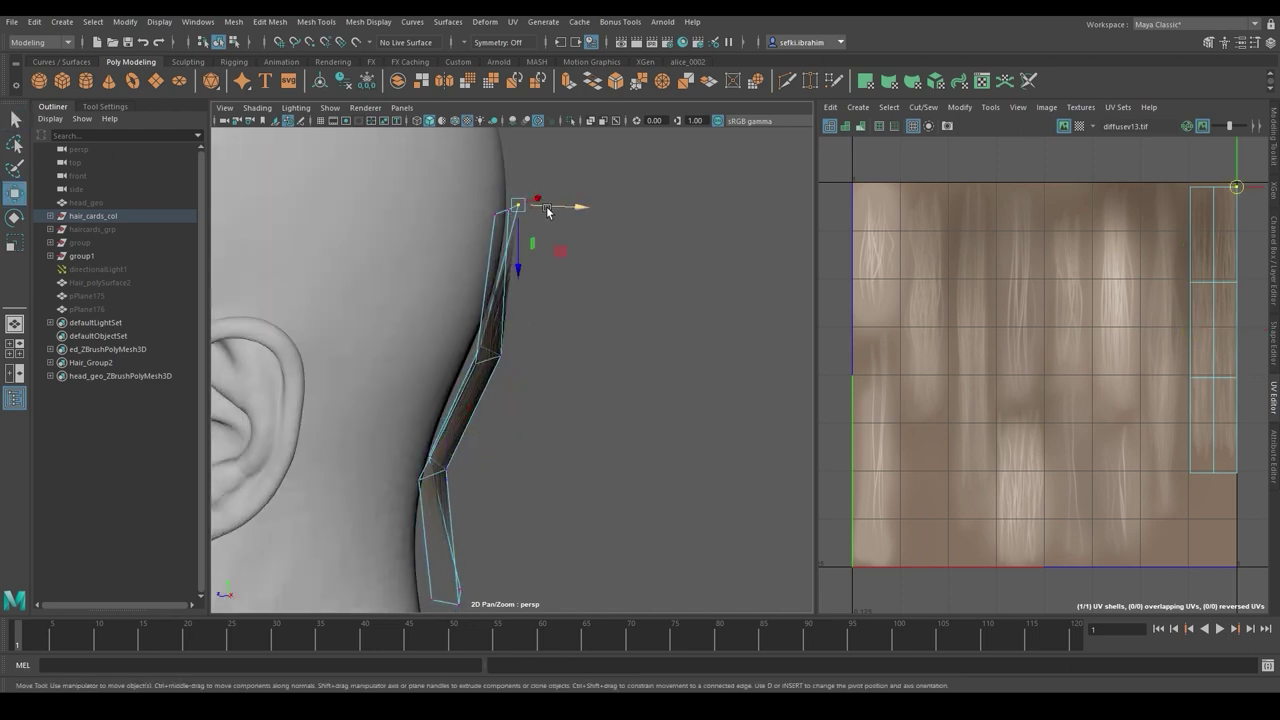
{"action": "left_click_drag", "start_coordinate": [554, 207], "coordinate": [562, 254]}
{"action": "key", "text": "q"}
{"action": "key", "text": "w"}
{"action": "key", "text": "q"}
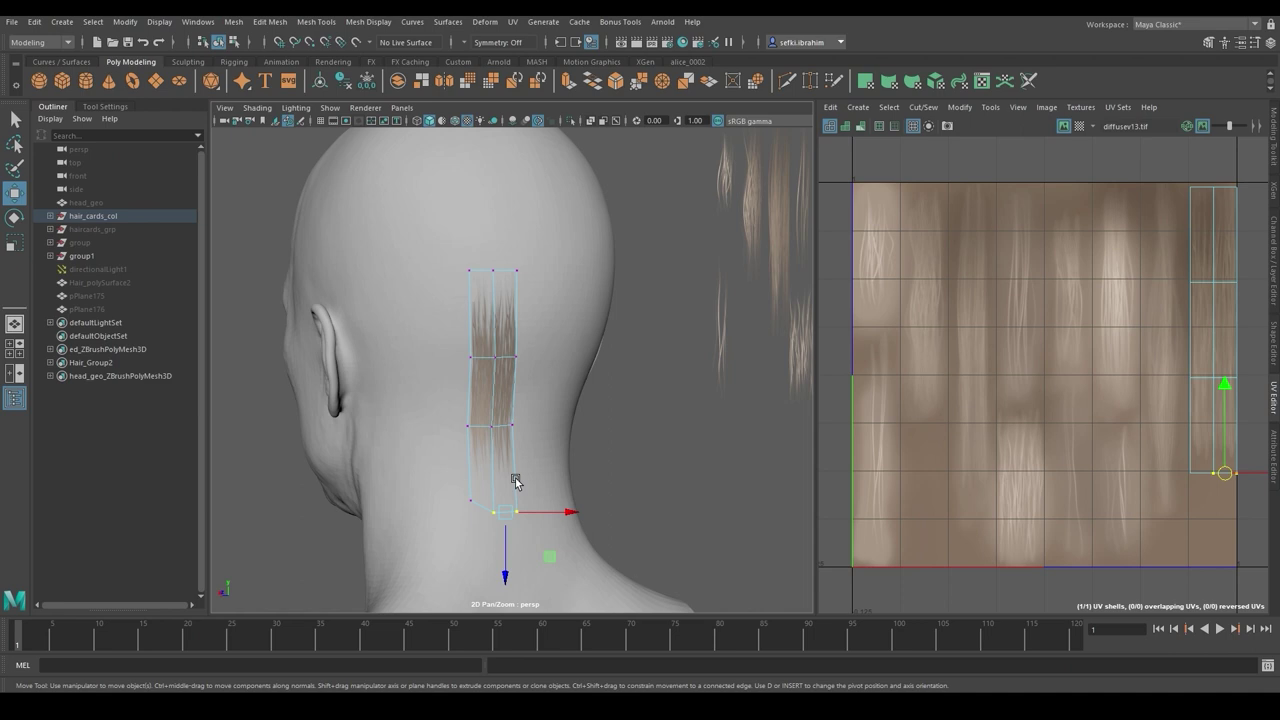
{"action": "left_click_drag", "start_coordinate": [505, 528], "coordinate": [508, 537]}
{"action": "key", "text": "q"}
{"action": "right_click_drag", "start_coordinate": [588, 341], "coordinate": [642, 315]}
{"action": "left_click", "coordinate": [665, 435]}
Adjust the upper two vertices on the card's right edge to sit against the head, and leave vertex editing
{"action": "left_click", "coordinate": [513, 394]}
{"action": "left_click", "coordinate": [630, 422]}
{"action": "left_click_drag", "start_coordinate": [535, 428], "coordinate": [490, 427], "text": "alt"}
{"action": "left_click", "coordinate": [491, 420]}
{"action": "key", "text": "ctrl+1"}
{"action": "right_click_drag", "start_coordinate": [534, 304], "coordinate": [486, 295]}
{"action": "left_click_drag", "start_coordinate": [505, 254], "coordinate": [526, 337]}
{"action": "key", "text": "ctrl+1"}
{"action": "key", "text": "1"}
{"action": "key", "text": "3"}
{"action": "key", "text": "w"}
{"action": "key", "text": "q"}
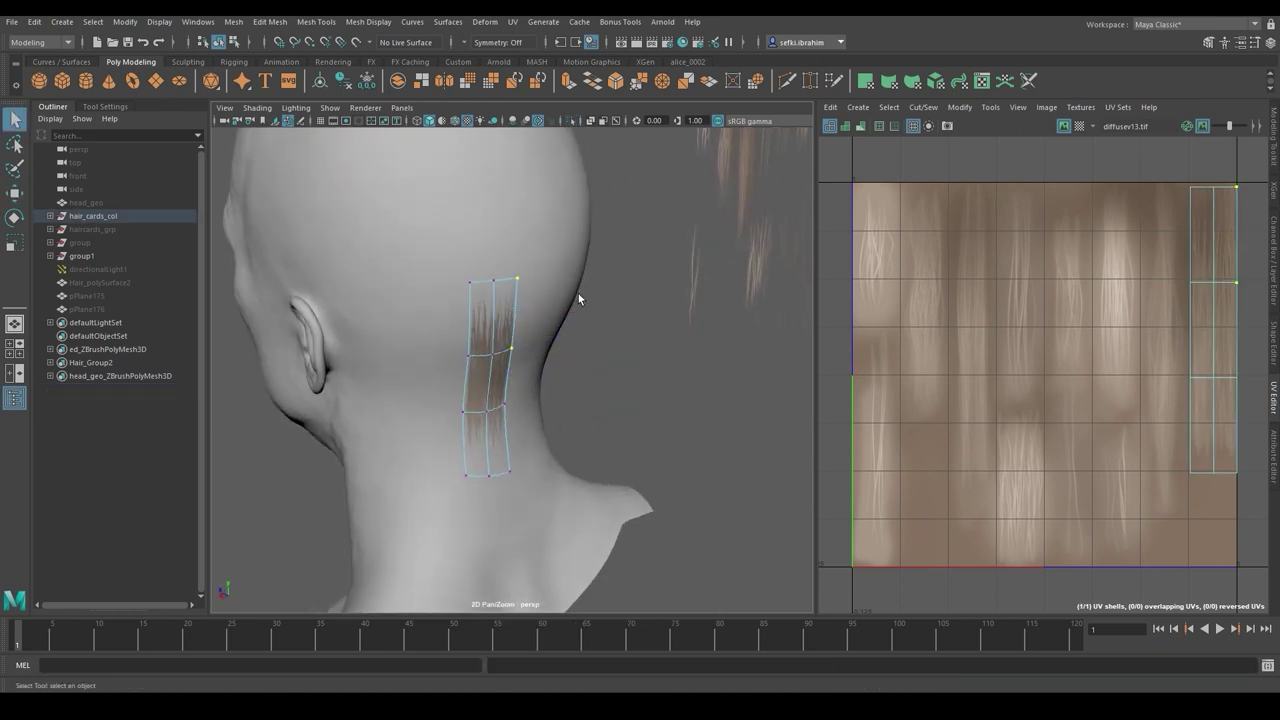
{"action": "right_click_drag", "start_coordinate": [625, 247], "coordinate": [627, 260]}
{"action": "left_click", "coordinate": [636, 342]}
Duplicate the fitted hair card and move the copy sideways so it overlaps the original on the back of the head
{"action": "scroll", "coordinate": [630, 336], "scroll_direction": "down", "scroll_amount": 4}
{"action": "left_click_drag", "start_coordinate": [622, 330], "coordinate": [520, 330], "text": "alt"}
{"action": "left_click", "coordinate": [500, 378]}
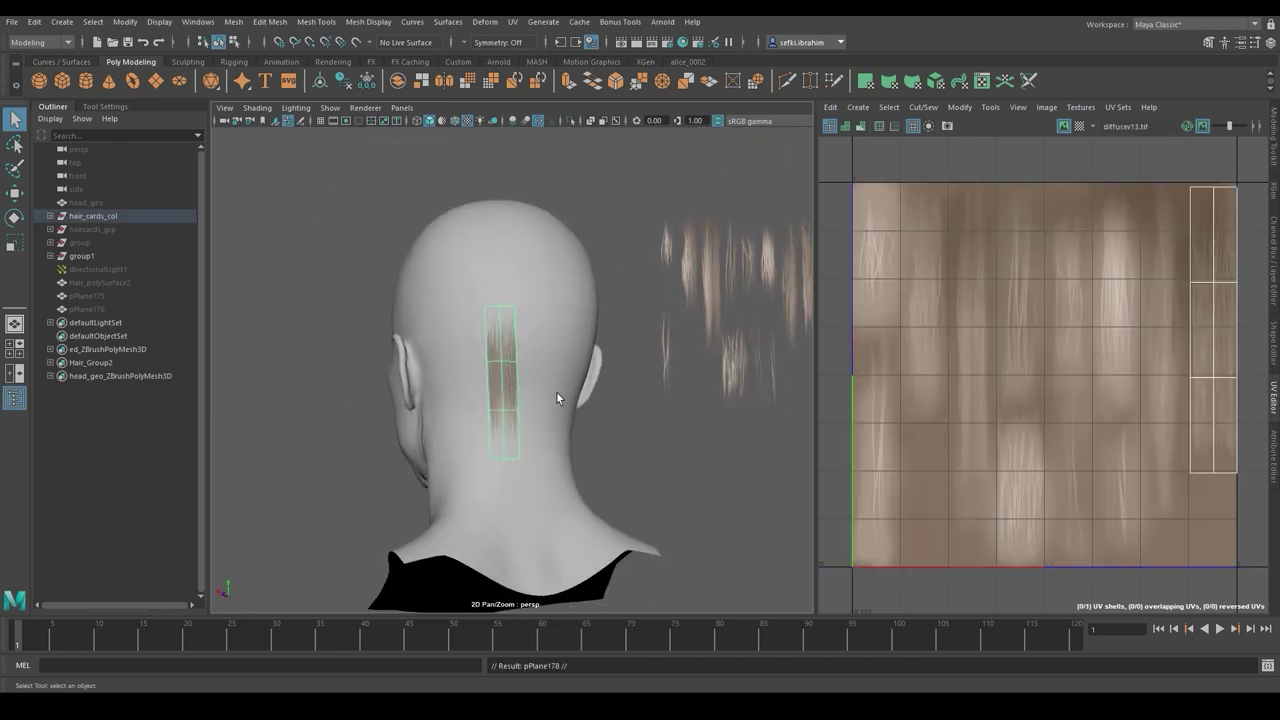
{"action": "right_click_drag", "start_coordinate": [556, 391], "coordinate": [603, 440], "text": "alt"}
{"action": "left_click_drag", "start_coordinate": [603, 440], "coordinate": [557, 408], "text": "alt"}
{"action": "key", "text": "w"}
{"action": "left_click_drag", "start_coordinate": [543, 364], "coordinate": [572, 358]}
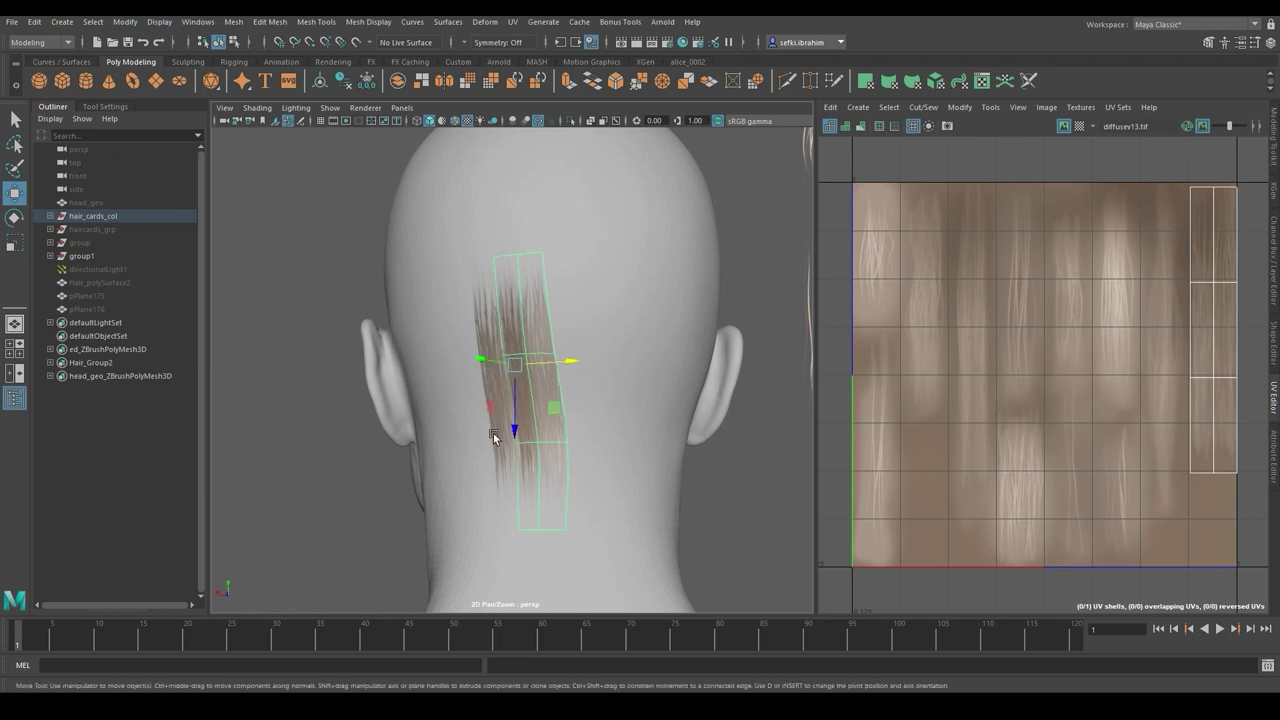
Rotate the duplicated card more upright and move it in close to the back of the head
{"action": "key", "text": "e"}
{"action": "left_click_drag", "start_coordinate": [537, 359], "coordinate": [559, 368]}
{"action": "key", "text": "w"}
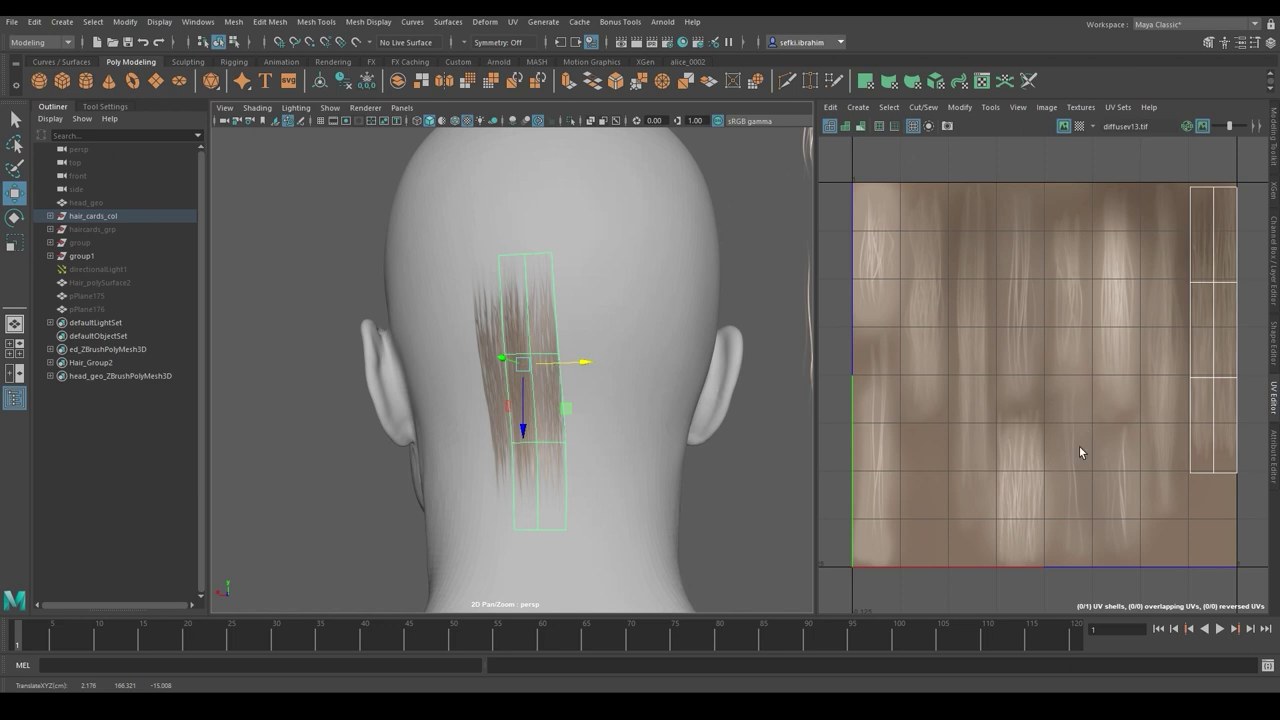
{"action": "left_click_drag", "start_coordinate": [551, 370], "coordinate": [660, 373]}
{"action": "key", "text": "e"}
{"action": "key", "text": "w"}
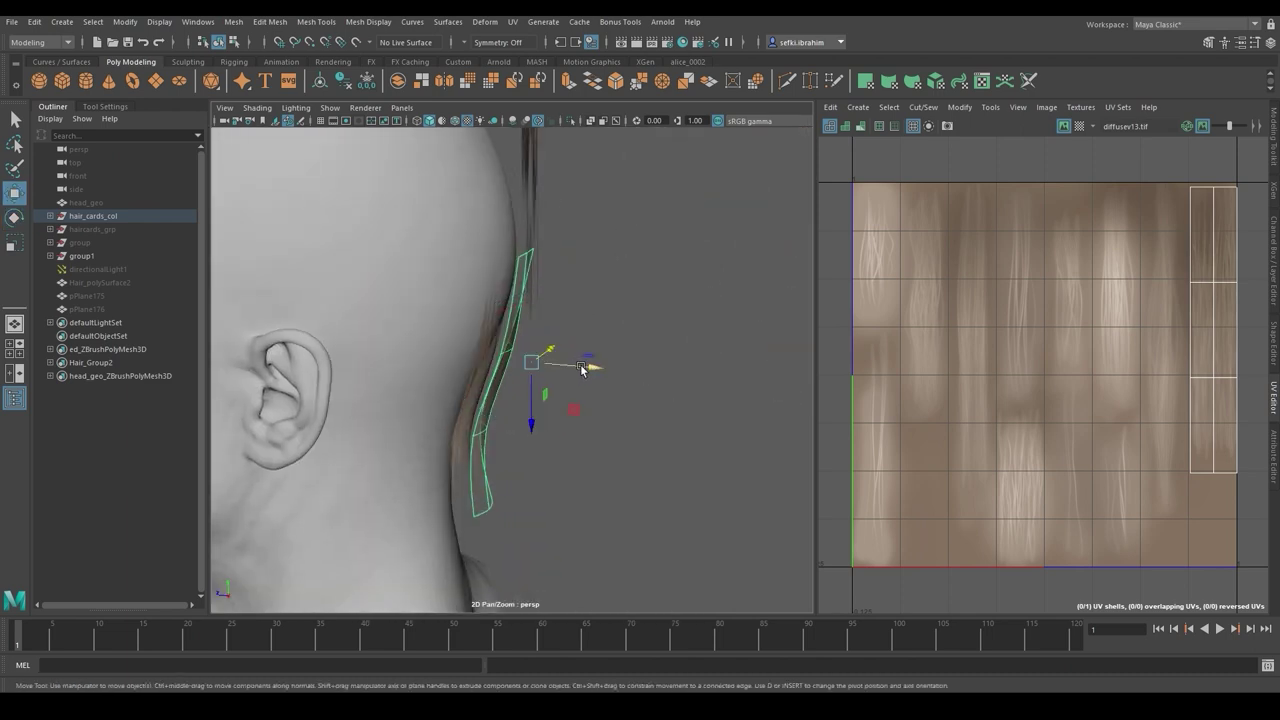
{"action": "left_click_drag", "start_coordinate": [582, 366], "coordinate": [488, 355]}
{"action": "key", "text": "q"}
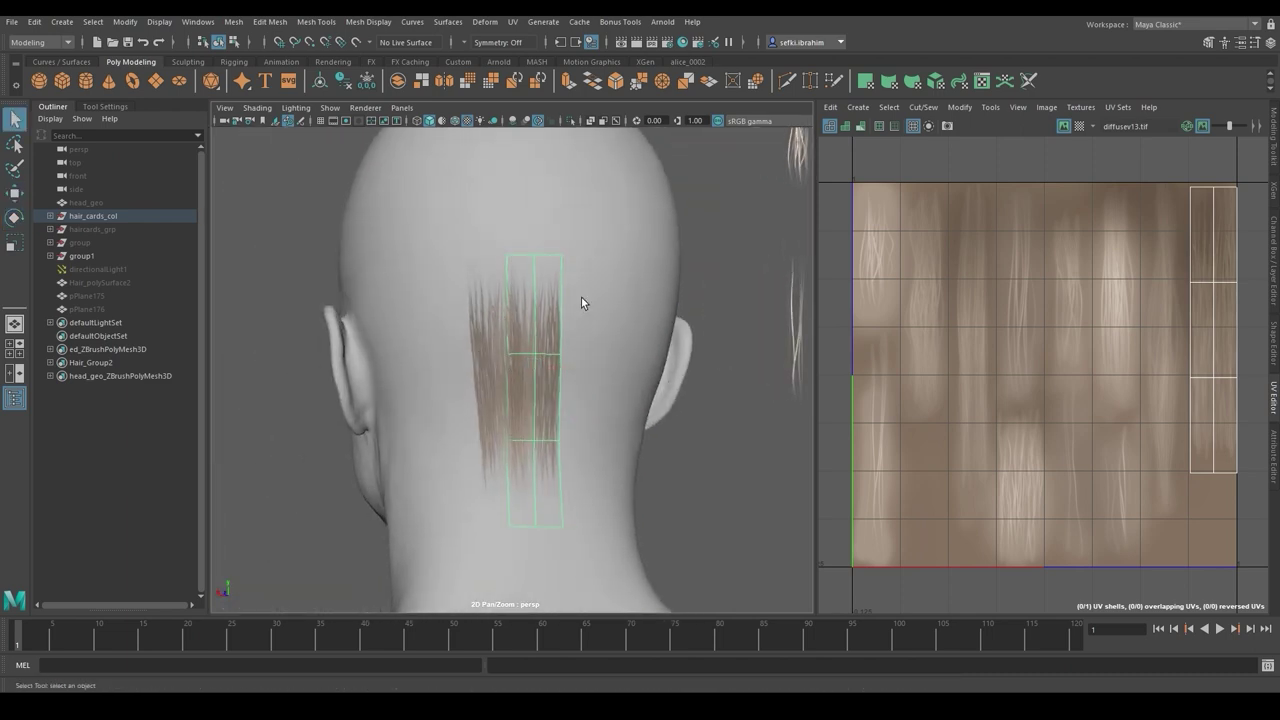
{"action": "left_click", "coordinate": [716, 463]}
{"action": "right_click_drag", "start_coordinate": [716, 463], "coordinate": [610, 425], "text": "alt"}
{"action": "left_click_drag", "start_coordinate": [610, 425], "coordinate": [571, 400], "text": "alt"}
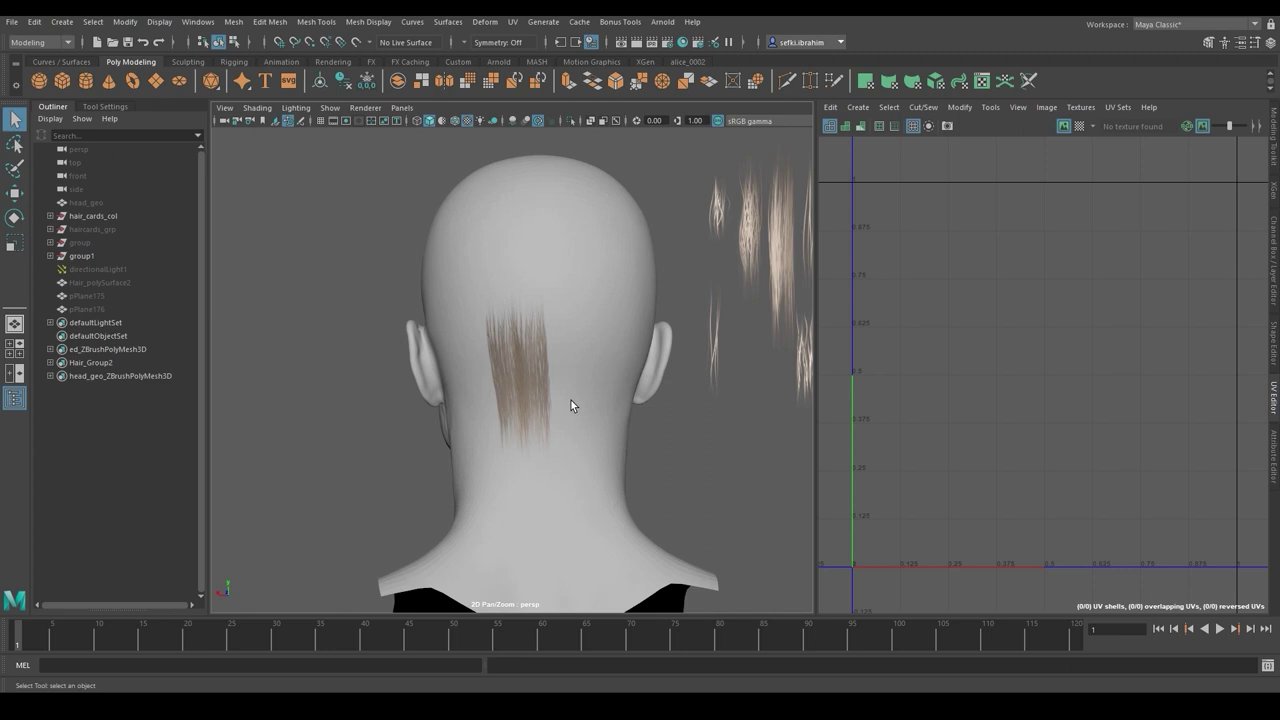
Duplicate the thin strand card beside the head and move the copy over the two fitted cards
{"action": "middle_click_drag", "start_coordinate": [781, 335], "coordinate": [671, 340], "text": "alt"}
{"action": "left_click", "coordinate": [609, 357]}
{"action": "key", "text": "ctrl+d"}
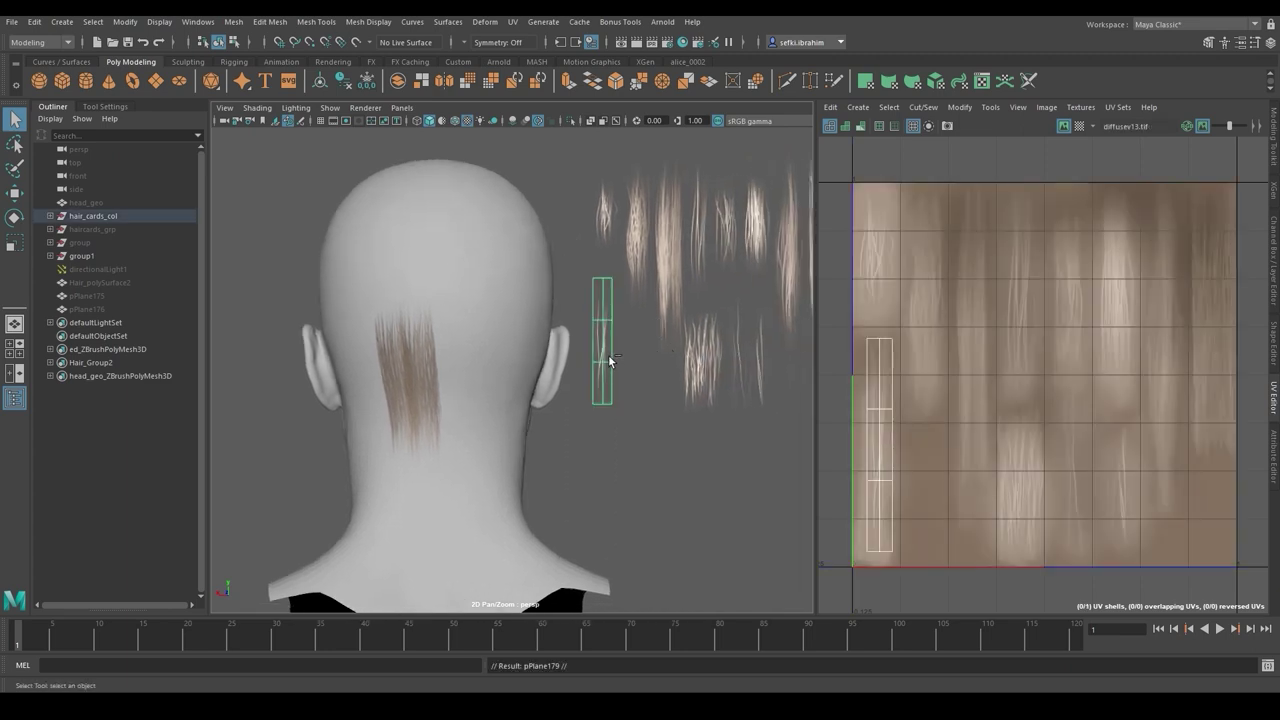
{"action": "key", "text": "w"}
{"action": "left_click_drag", "start_coordinate": [630, 344], "coordinate": [430, 357]}
{"action": "middle_click_drag", "start_coordinate": [464, 374], "coordinate": [627, 387], "text": "alt"}
{"action": "right_click_drag", "start_coordinate": [627, 387], "coordinate": [665, 425], "text": "alt"}
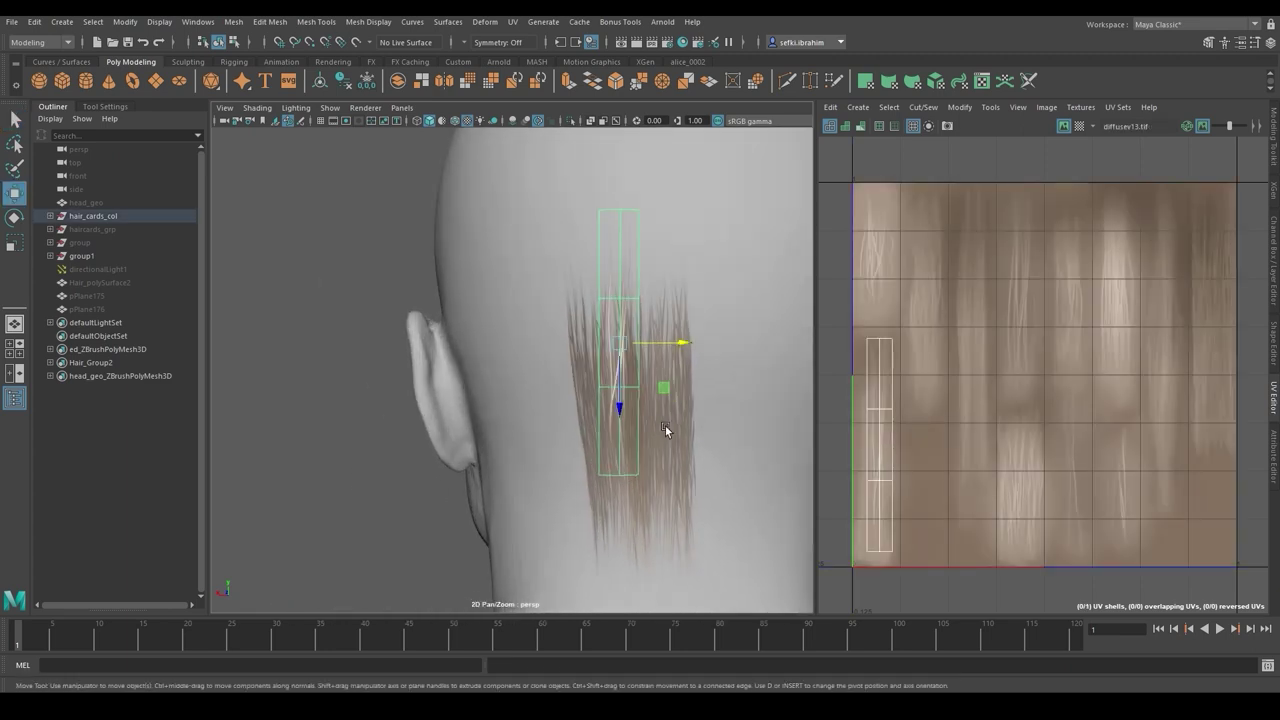
{"action": "middle_click_drag", "start_coordinate": [665, 425], "coordinate": [528, 371], "text": "alt"}
{"action": "left_click_drag", "start_coordinate": [528, 371], "coordinate": [511, 285], "text": "alt"}
{"action": "left_click_drag", "start_coordinate": [488, 243], "coordinate": [514, 285]}
Rotate and move the thin card to match the slope of the back of the head
{"action": "key", "text": "e"}
{"action": "left_click_drag", "start_coordinate": [512, 354], "coordinate": [522, 350]}
{"action": "key", "text": "w"}
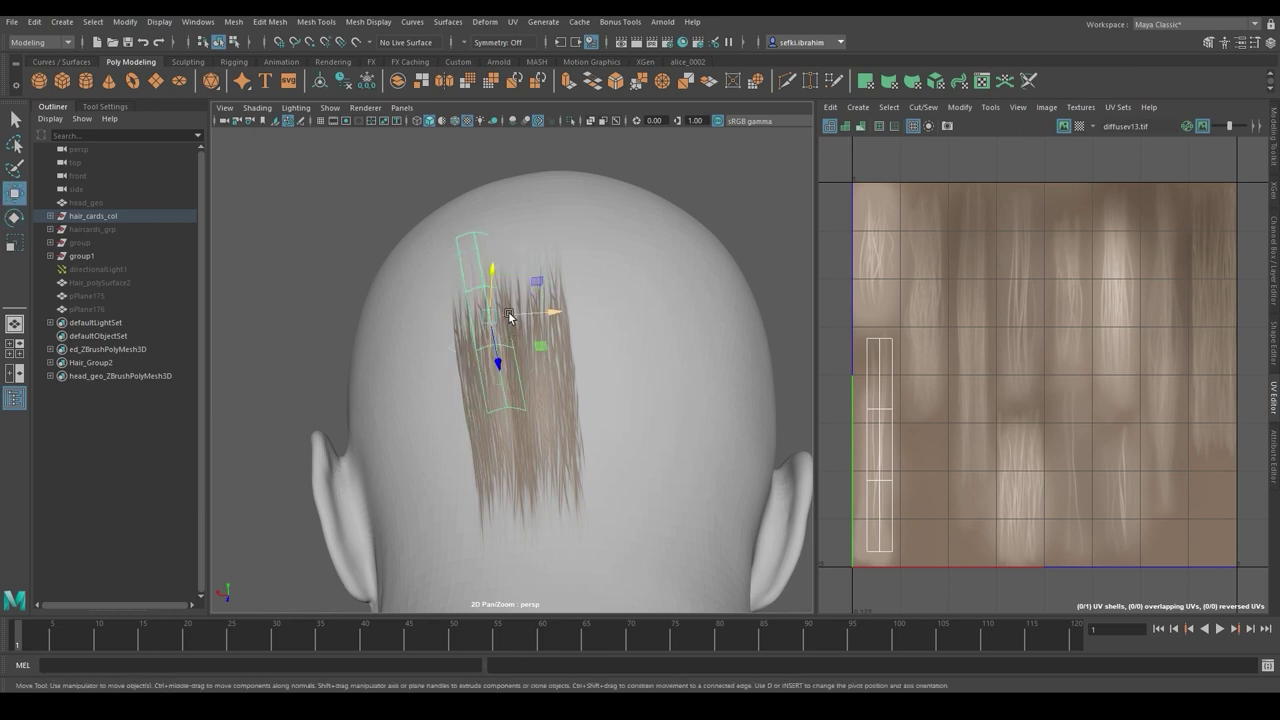
{"action": "left_click_drag", "start_coordinate": [491, 274], "coordinate": [671, 416]}
{"action": "key", "text": "e"}
{"action": "left_click_drag", "start_coordinate": [556, 416], "coordinate": [458, 384]}
{"action": "key", "text": "w"}
{"action": "key", "text": "e"}
{"action": "key", "text": "w"}
{"action": "key", "text": "e"}
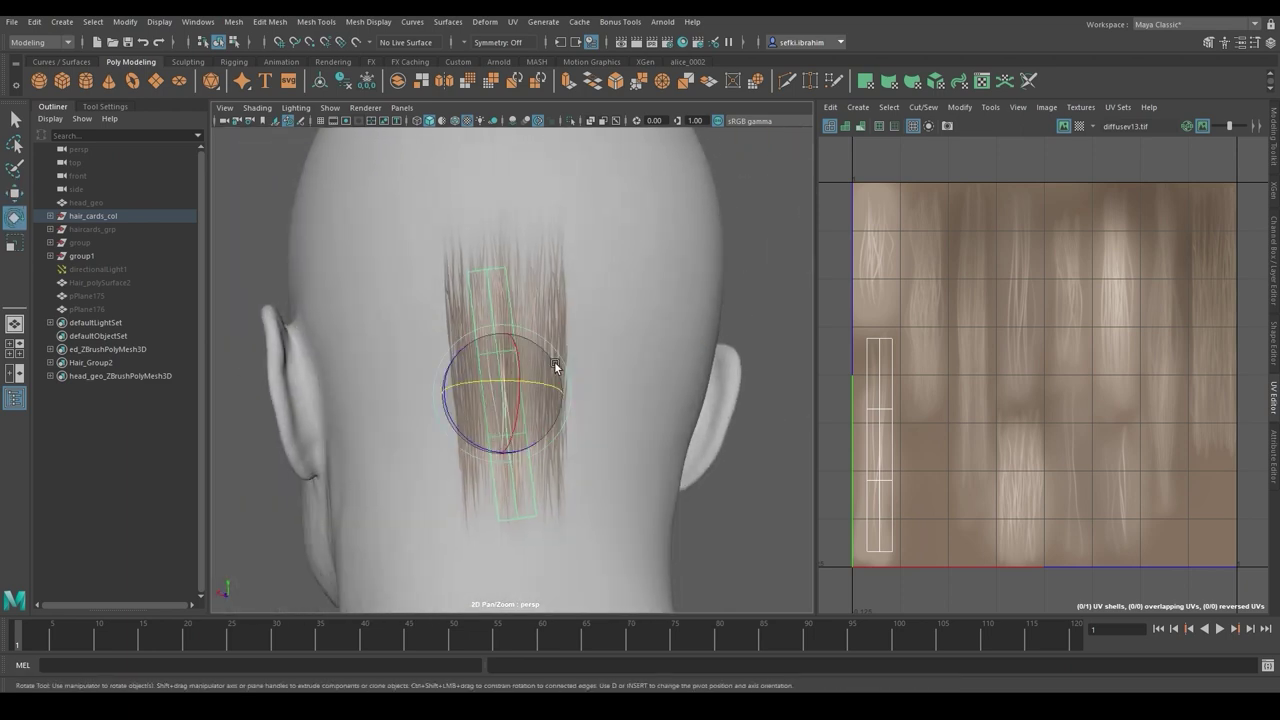
Straighten the thin card's sideways tilt and fine-tune its placement over the other cards
{"action": "left_click_drag", "start_coordinate": [556, 367], "coordinate": [556, 364]}
{"action": "key", "text": "w"}
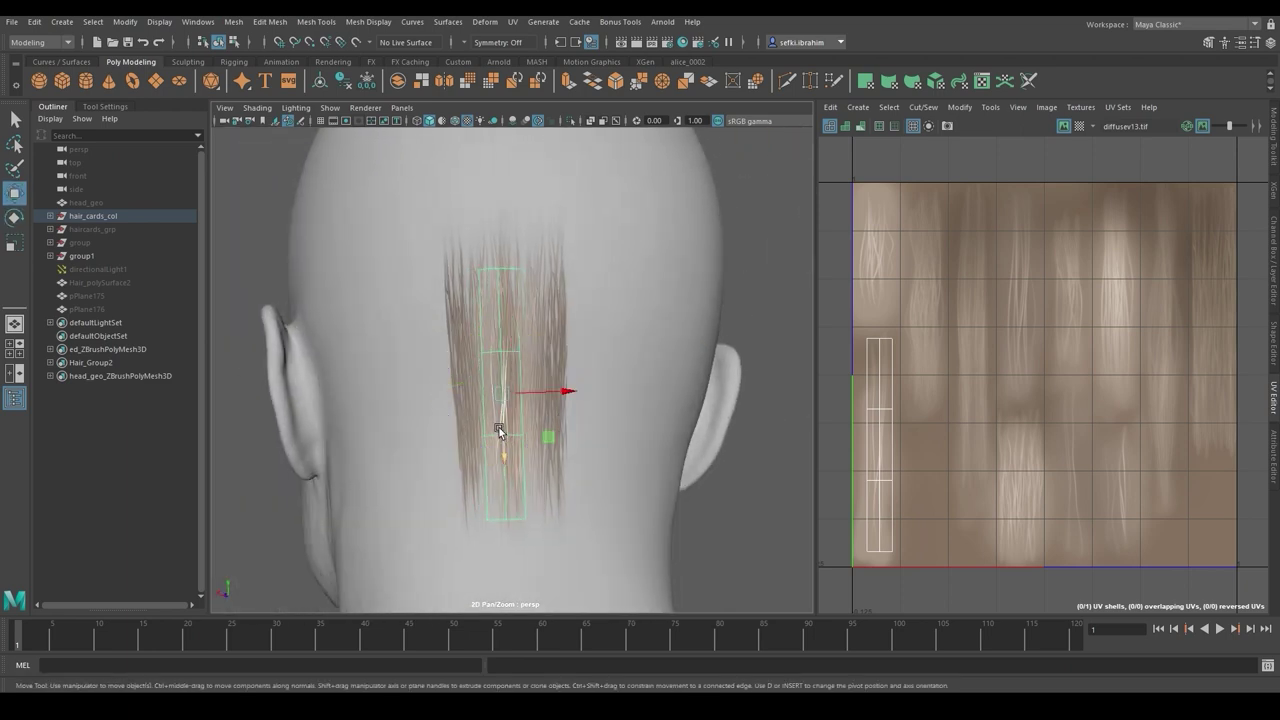
{"action": "key", "text": "q"}
{"action": "left_click_drag", "start_coordinate": [500, 430], "coordinate": [545, 370], "text": "alt"}
{"action": "key", "text": "e"}
{"action": "key", "text": "w"}
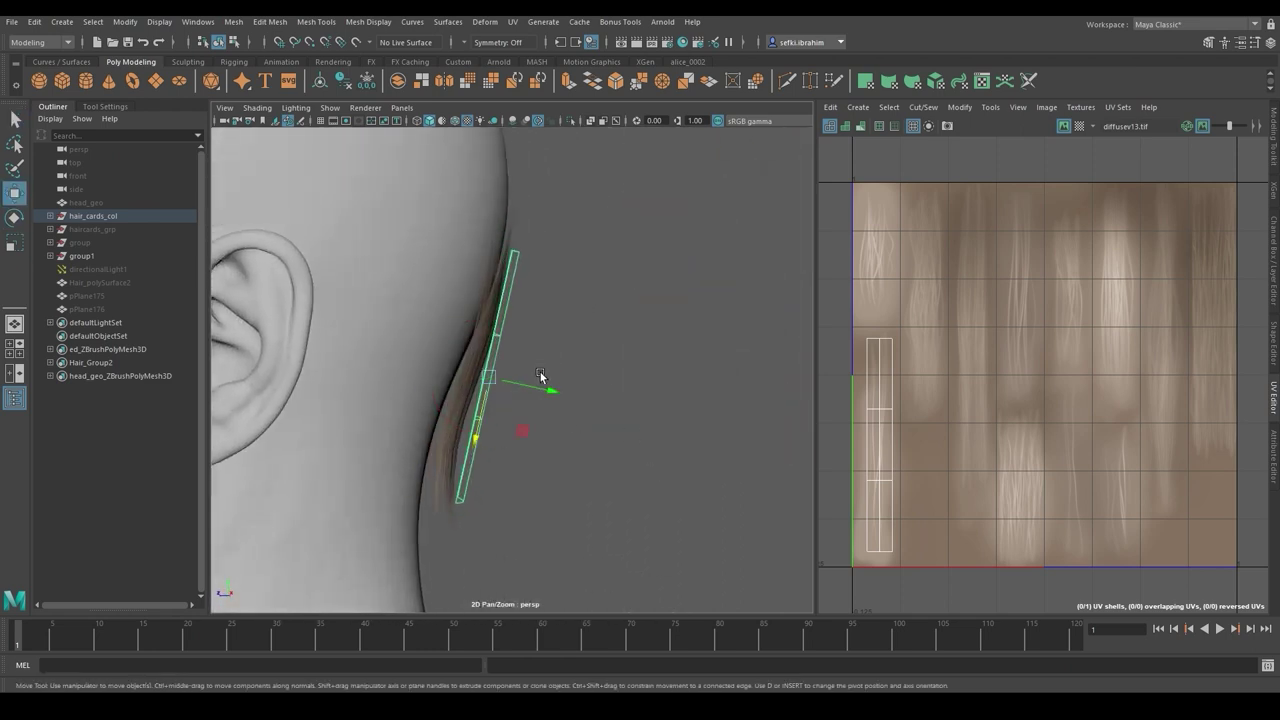
Move the thin card's top row of vertices in towards the head
{"action": "key", "text": "q"}
{"action": "key", "text": "ctrl+1"}
{"action": "right_click_drag", "start_coordinate": [572, 268], "coordinate": [506, 259]}
{"action": "left_click_drag", "start_coordinate": [492, 236], "coordinate": [548, 266]}
{"action": "key", "text": "ctrl+1"}
{"action": "key", "text": "w"}
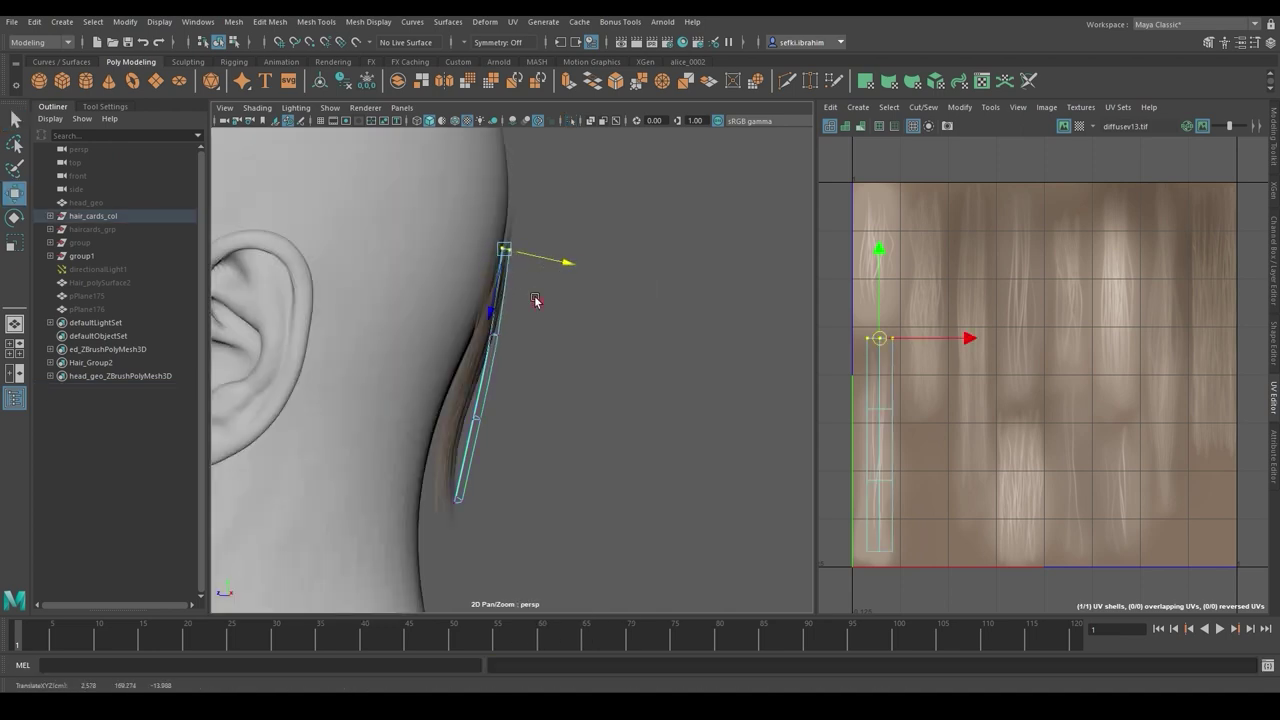
{"action": "key", "text": "q"}
Bend the thin card by moving its third vertex row towards the neck and its bottom row outward
{"action": "key", "text": "w"}
{"action": "left_click_drag", "start_coordinate": [474, 317], "coordinate": [546, 348]}
{"action": "key", "text": "q"}
{"action": "key", "text": "w"}
{"action": "left_click_drag", "start_coordinate": [457, 397], "coordinate": [525, 430]}
{"action": "key", "text": "q"}
{"action": "left_click", "coordinate": [467, 502]}
{"action": "key", "text": "w"}
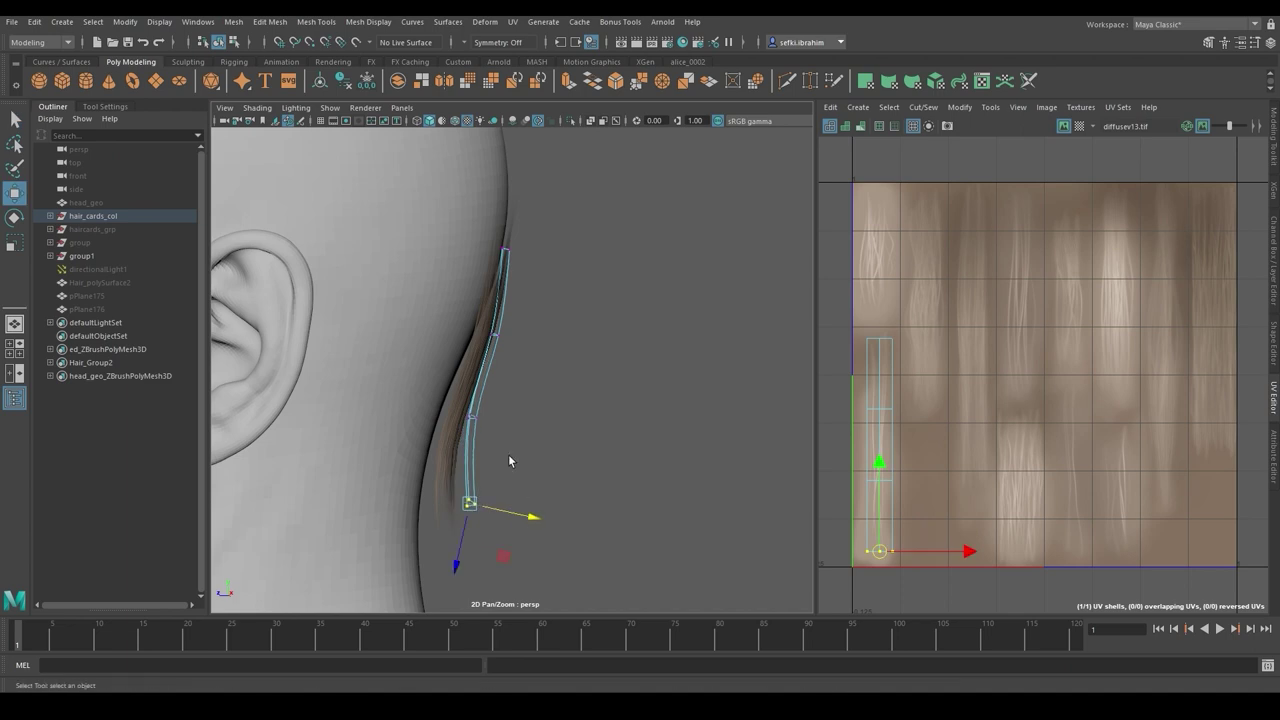
Refine the thin card's second vertex row from the side so it follows the curve of the hair below
{"action": "key", "text": "q"}
{"action": "key", "text": "w"}
{"action": "left_click_drag", "start_coordinate": [455, 397], "coordinate": [504, 426]}
{"action": "key", "text": "q"}
{"action": "left_click_drag", "start_coordinate": [624, 424], "coordinate": [502, 268], "text": "alt"}
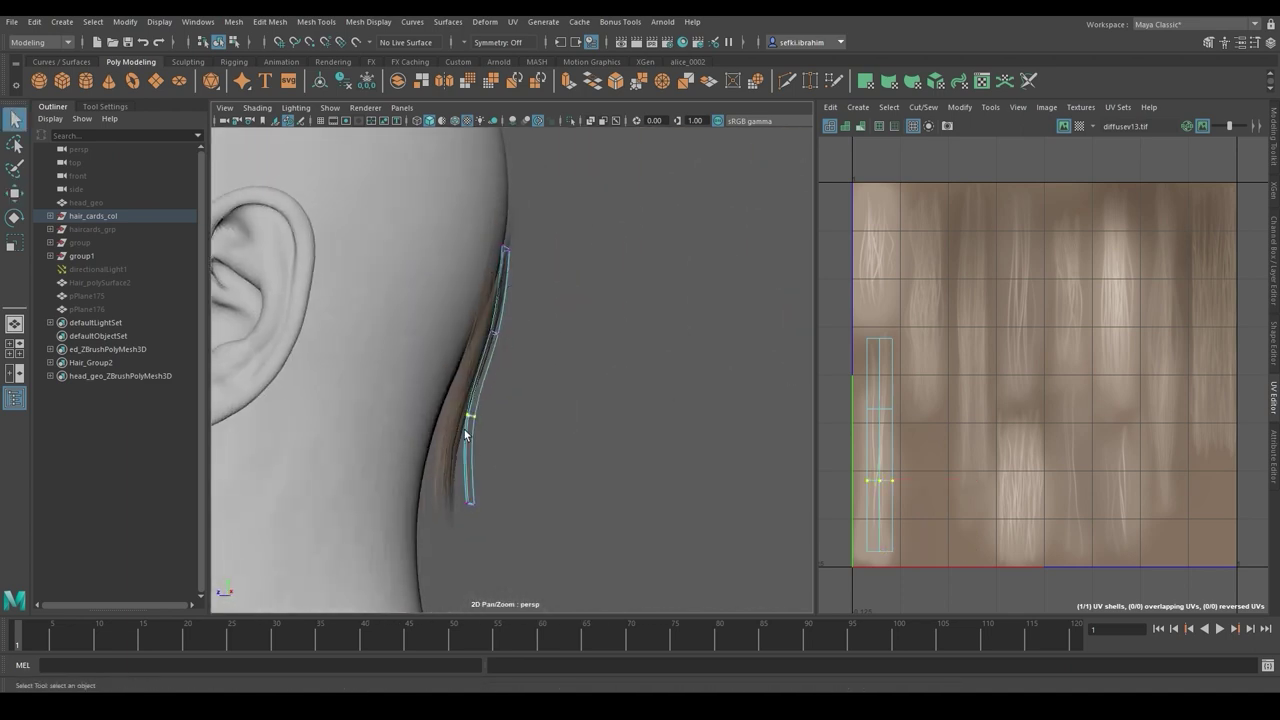
{"action": "left_click_drag", "start_coordinate": [481, 398], "coordinate": [529, 338], "text": "alt"}
{"action": "key", "text": "w"}
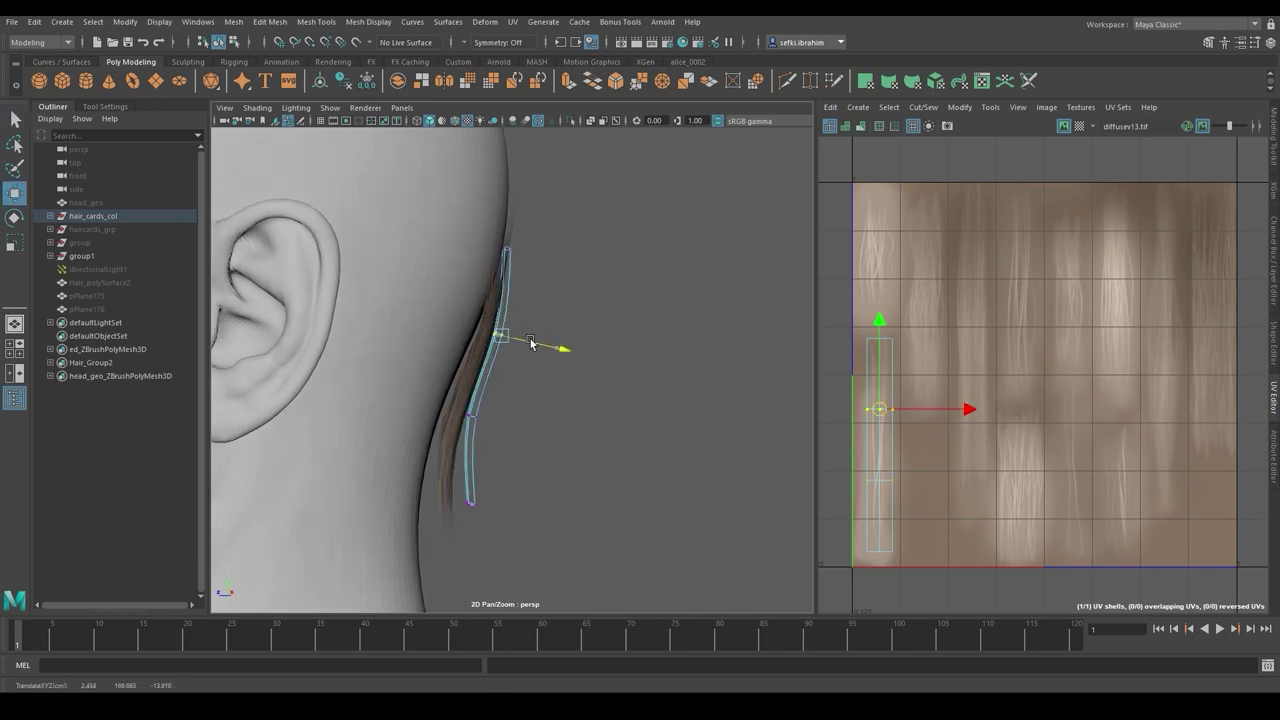
{"action": "key", "text": "q"}
Fine-tune the thin card's third and bottom vertex rows along the neck, and return to object mode
{"action": "left_click_drag", "start_coordinate": [449, 382], "coordinate": [493, 441]}
{"action": "key", "text": "w"}
{"action": "left_click_drag", "start_coordinate": [516, 428], "coordinate": [511, 427]}
{"action": "key", "text": "q"}
{"action": "left_click_drag", "start_coordinate": [455, 487], "coordinate": [519, 515]}
{"action": "key", "text": "w"}
{"action": "key", "text": "q"}
{"action": "right_click_drag", "start_coordinate": [568, 311], "coordinate": [574, 310]}
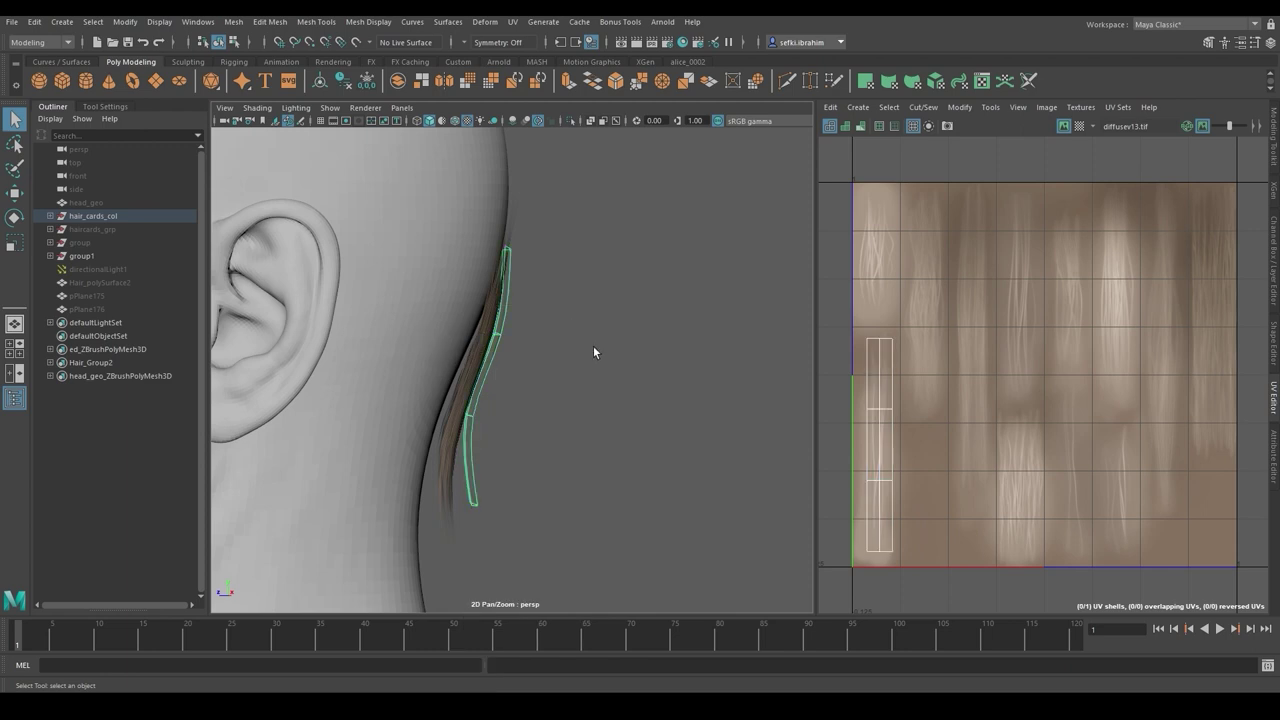
Move the thin card's second vertex row closer to the underlying cards, and deselect the card
{"action": "left_click", "coordinate": [594, 347]}
{"action": "right_click_drag", "start_coordinate": [598, 392], "coordinate": [580, 386], "text": "alt"}
{"action": "left_click_drag", "start_coordinate": [580, 386], "coordinate": [526, 383], "text": "alt"}
{"action": "right_click_drag", "start_coordinate": [526, 383], "coordinate": [593, 437], "text": "alt"}
{"action": "left_click", "coordinate": [490, 353]}
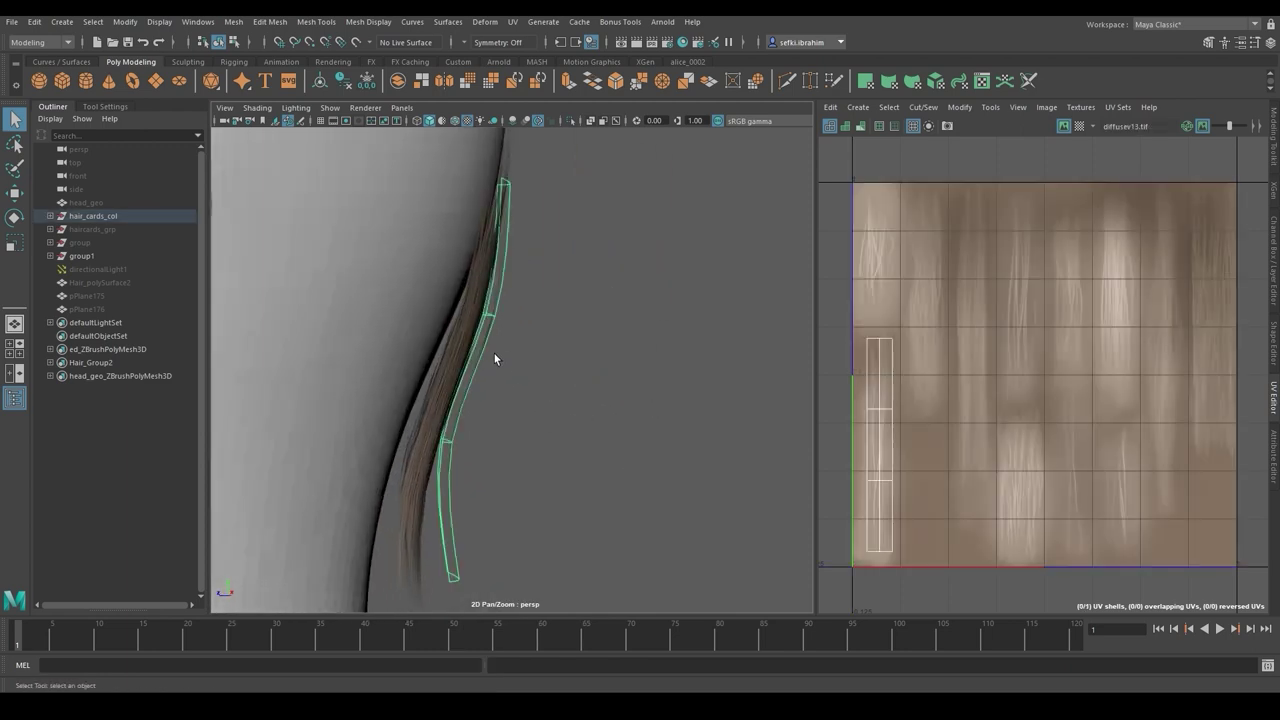
{"action": "key", "text": "ctrl+1"}
{"action": "right_click_drag", "start_coordinate": [516, 345], "coordinate": [458, 338]}
{"action": "key", "text": "ctrl+1"}
{"action": "left_click_drag", "start_coordinate": [430, 270], "coordinate": [535, 330]}
{"action": "key", "text": "w"}
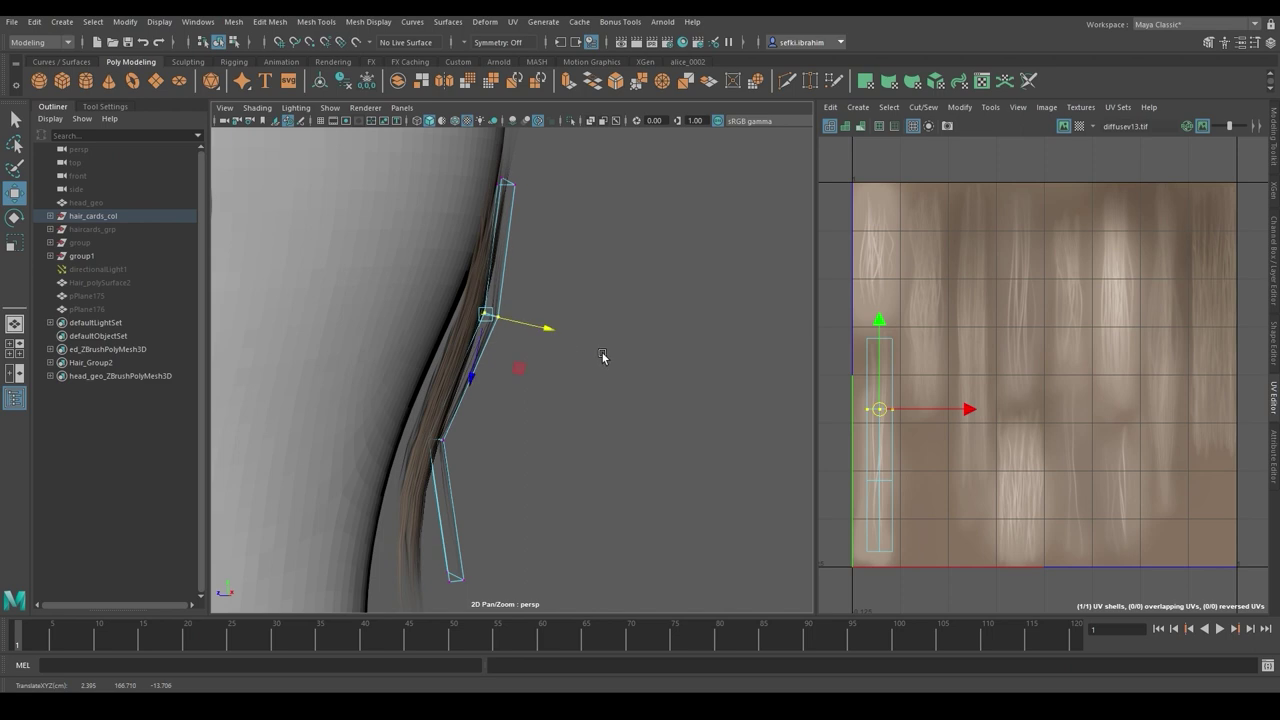
{"action": "left_click", "coordinate": [603, 357]}
{"action": "left_click_drag", "start_coordinate": [643, 334], "coordinate": [481, 364], "text": "alt"}
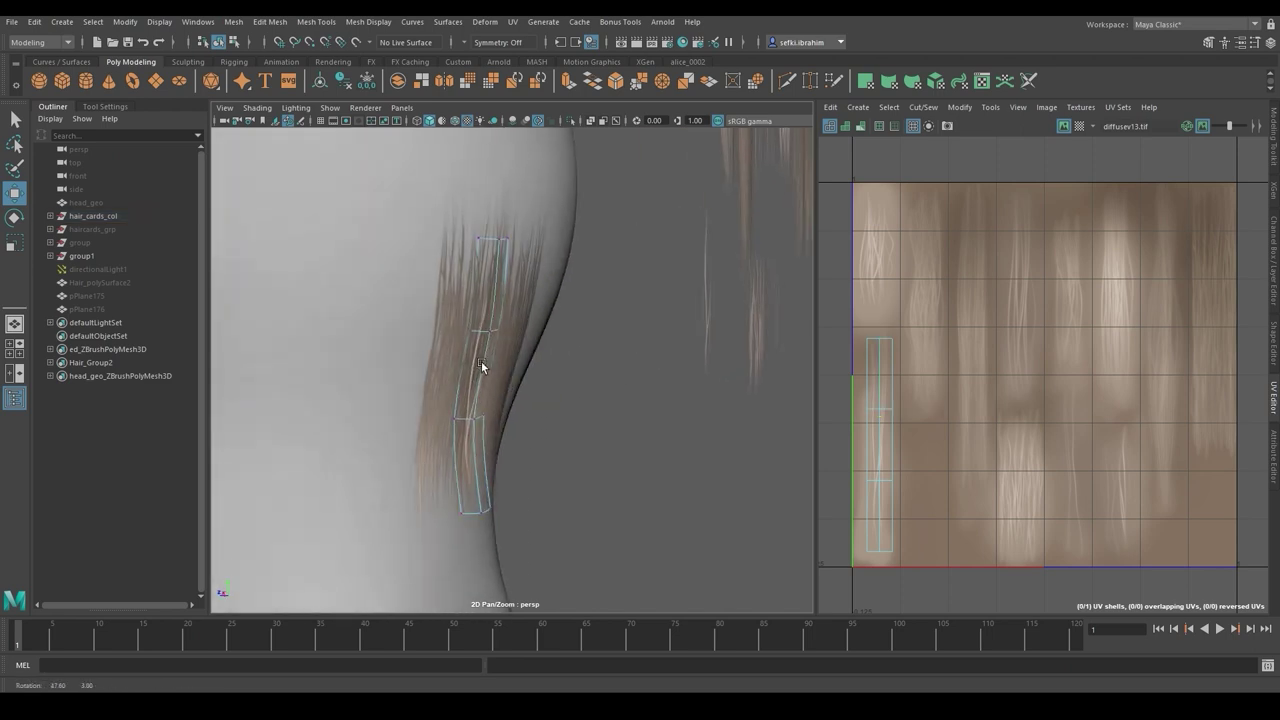
{"action": "left_click", "coordinate": [650, 293]}
Unhide the finished hair mesh Hair_polySurface2 on the head
{"action": "left_click_drag", "start_coordinate": [650, 293], "coordinate": [621, 379], "text": "alt"}
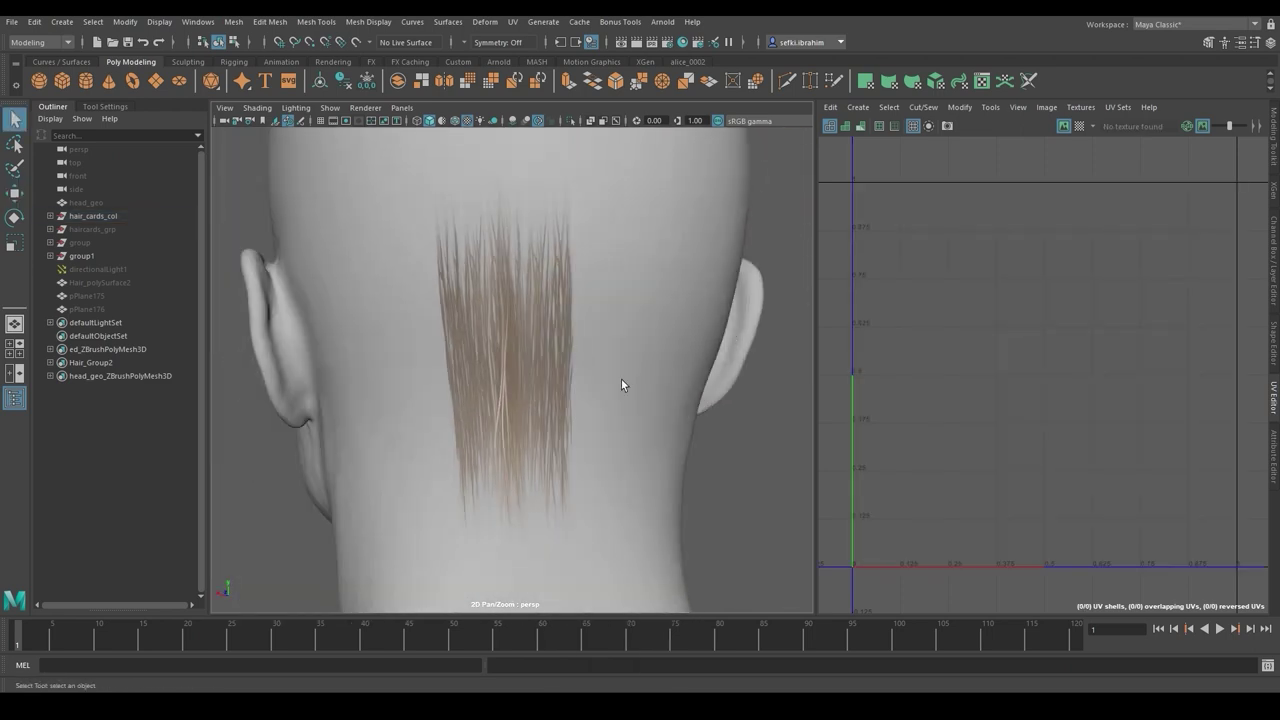
{"action": "scroll", "coordinate": [600, 360], "scroll_direction": "down", "scroll_amount": 8}
{"action": "left_click_drag", "start_coordinate": [546, 314], "coordinate": [528, 366], "text": "alt"}
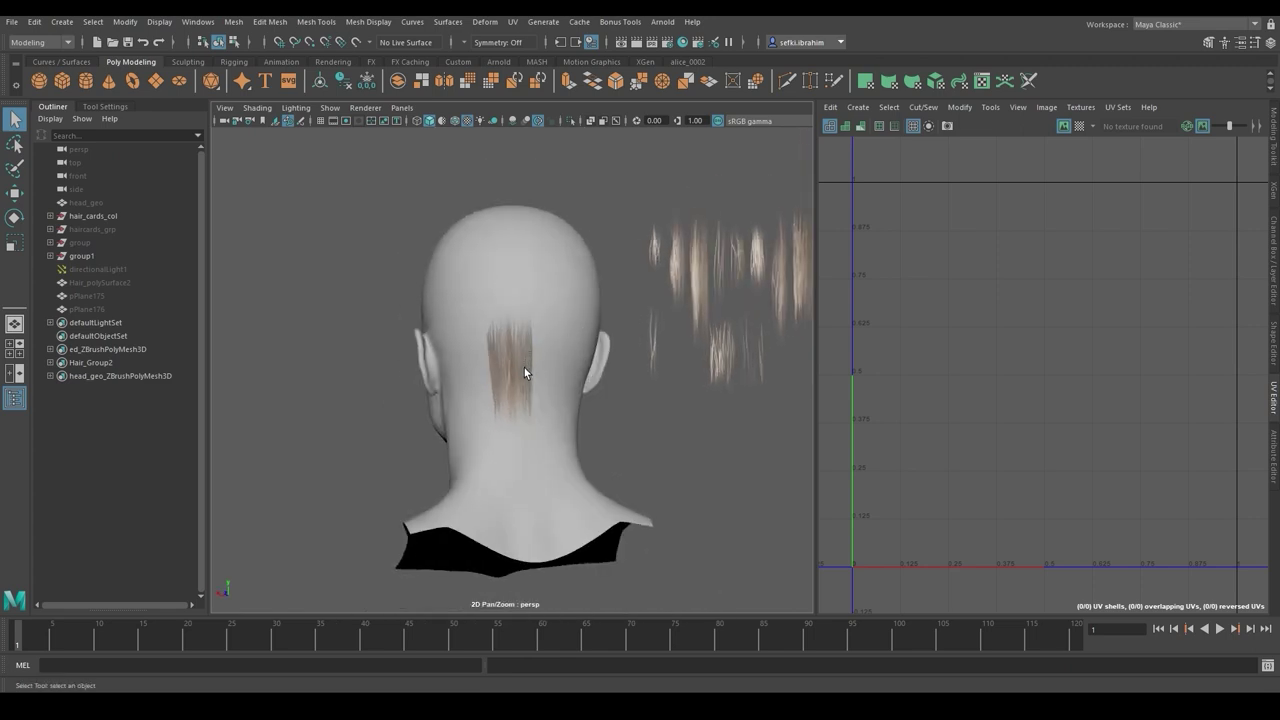
{"action": "left_click_drag", "start_coordinate": [568, 352], "coordinate": [250, 296], "text": "alt"}
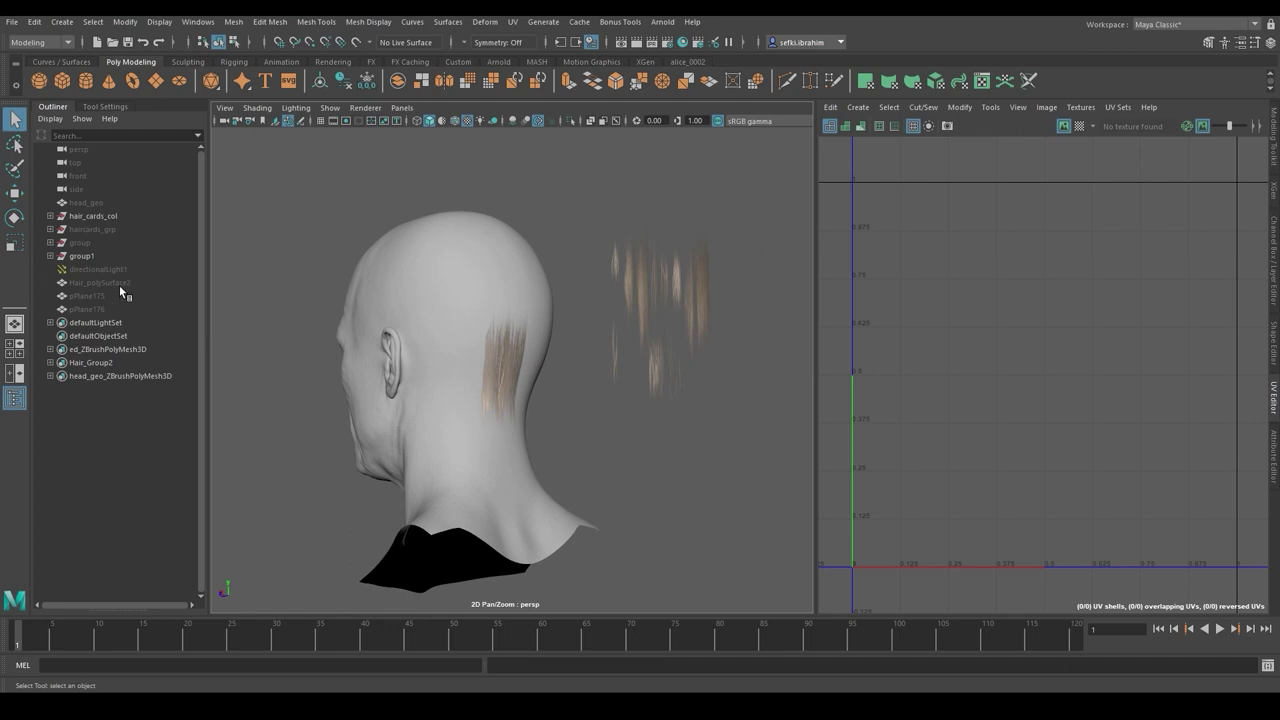
{"action": "left_click_drag", "start_coordinate": [465, 372], "coordinate": [510, 385]}
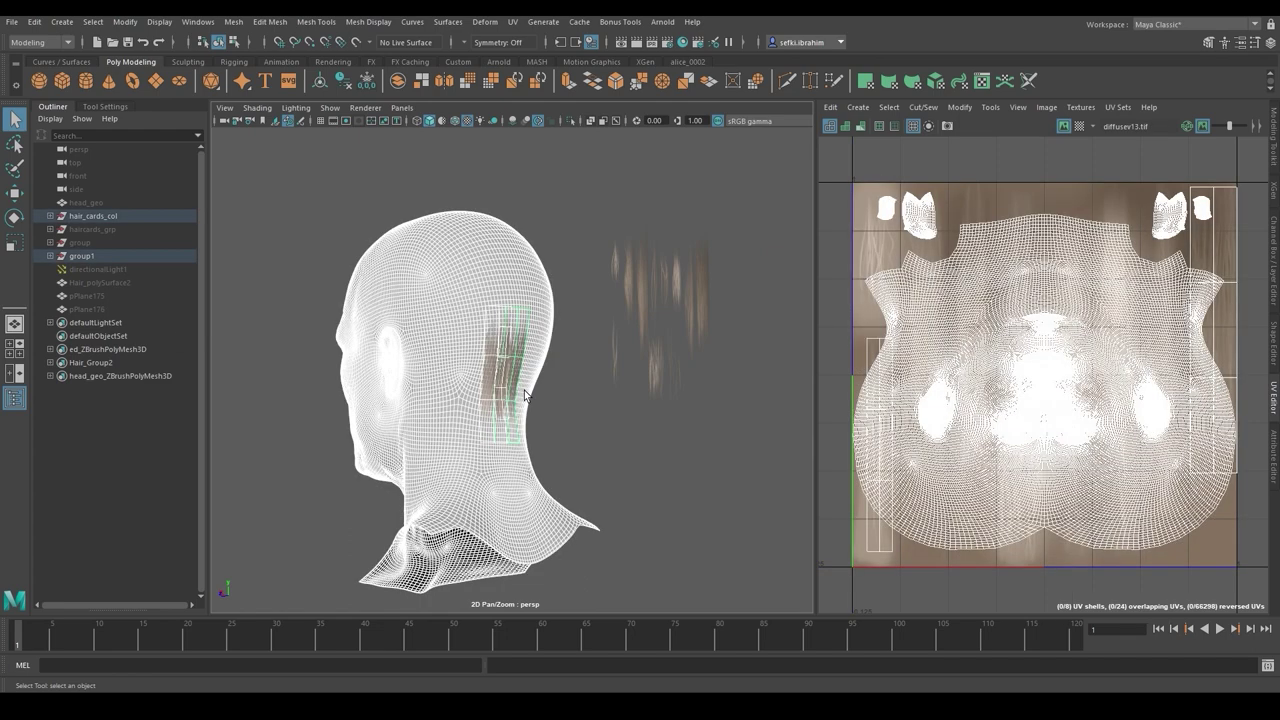
{"action": "left_click", "coordinate": [523, 460], "text": "ctrl"}
{"action": "key", "text": "h"}
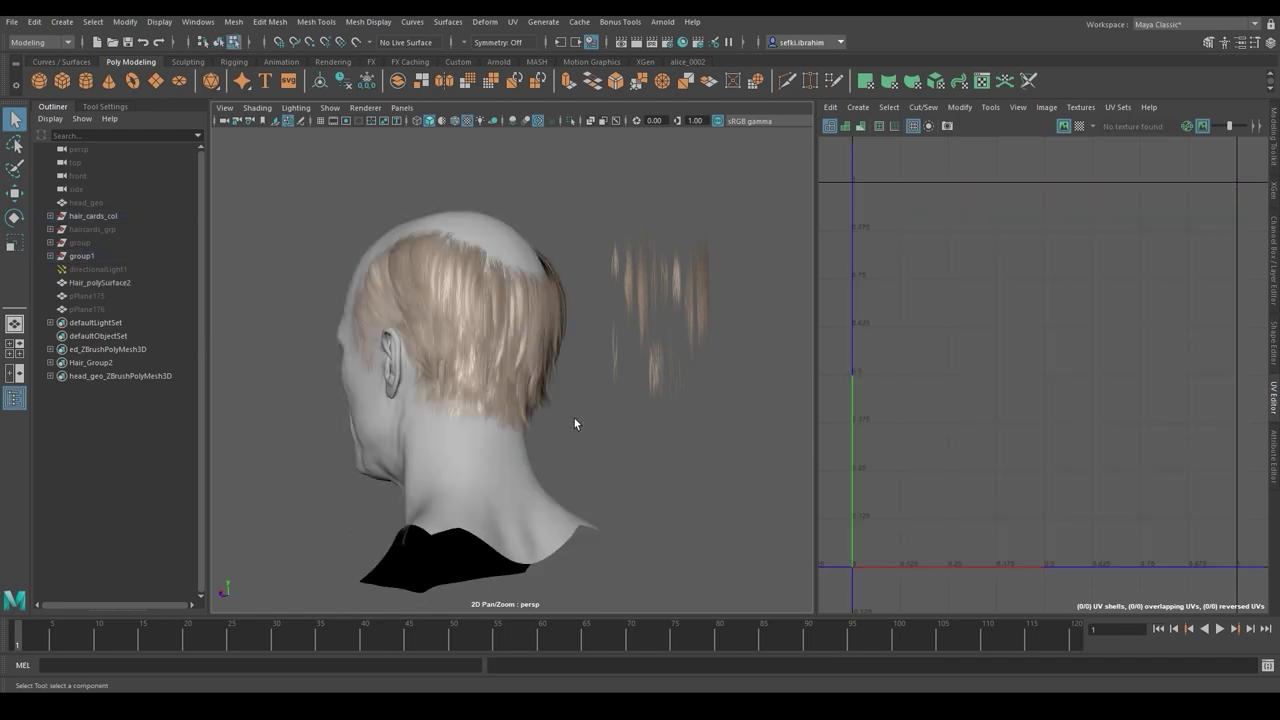
Select Hair_polySurface2 and examine its card wireframe around the ear together with its UV layout
{"action": "middle_click_drag", "start_coordinate": [462, 298], "coordinate": [500, 335], "text": "alt"}
{"action": "right_click_drag", "start_coordinate": [500, 335], "coordinate": [540, 365], "text": "alt"}
{"action": "left_click_drag", "start_coordinate": [500, 380], "coordinate": [606, 368], "text": "alt"}
{"action": "left_click", "coordinate": [126, 287]}
{"action": "right_click_drag", "start_coordinate": [606, 368], "coordinate": [534, 310], "text": "alt"}
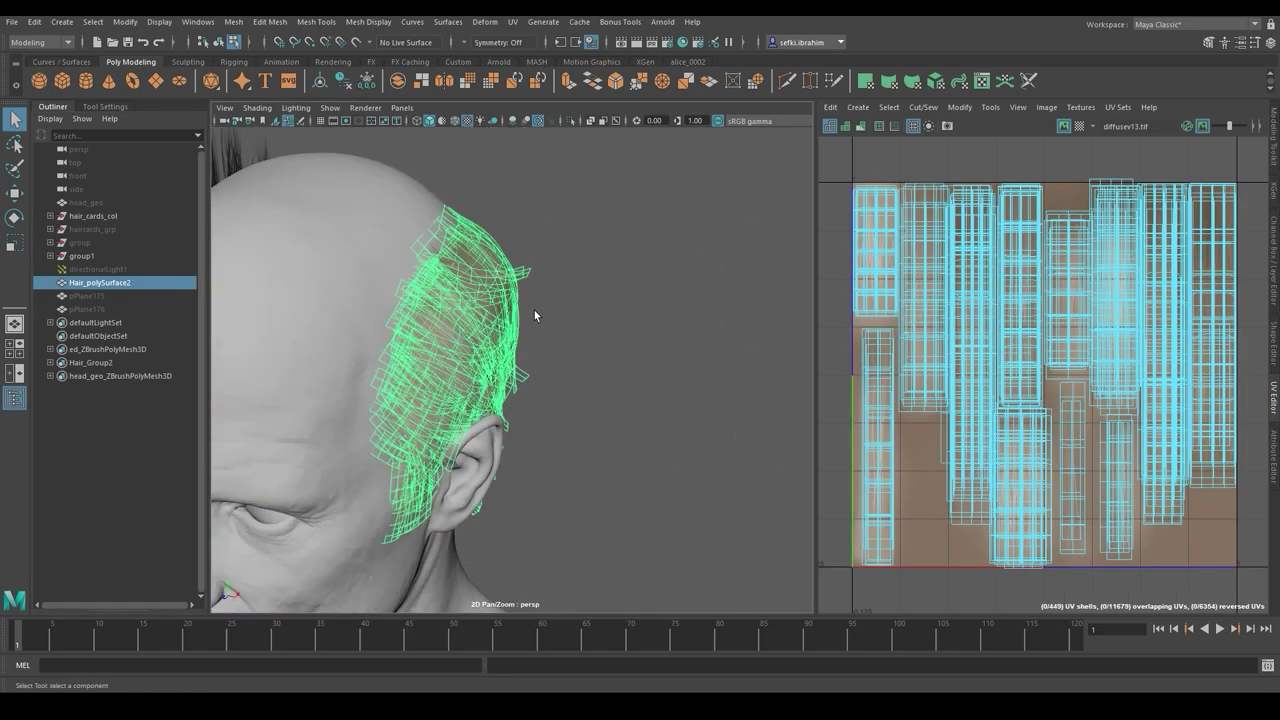
{"action": "left_click_drag", "start_coordinate": [534, 310], "coordinate": [699, 421], "text": "alt"}
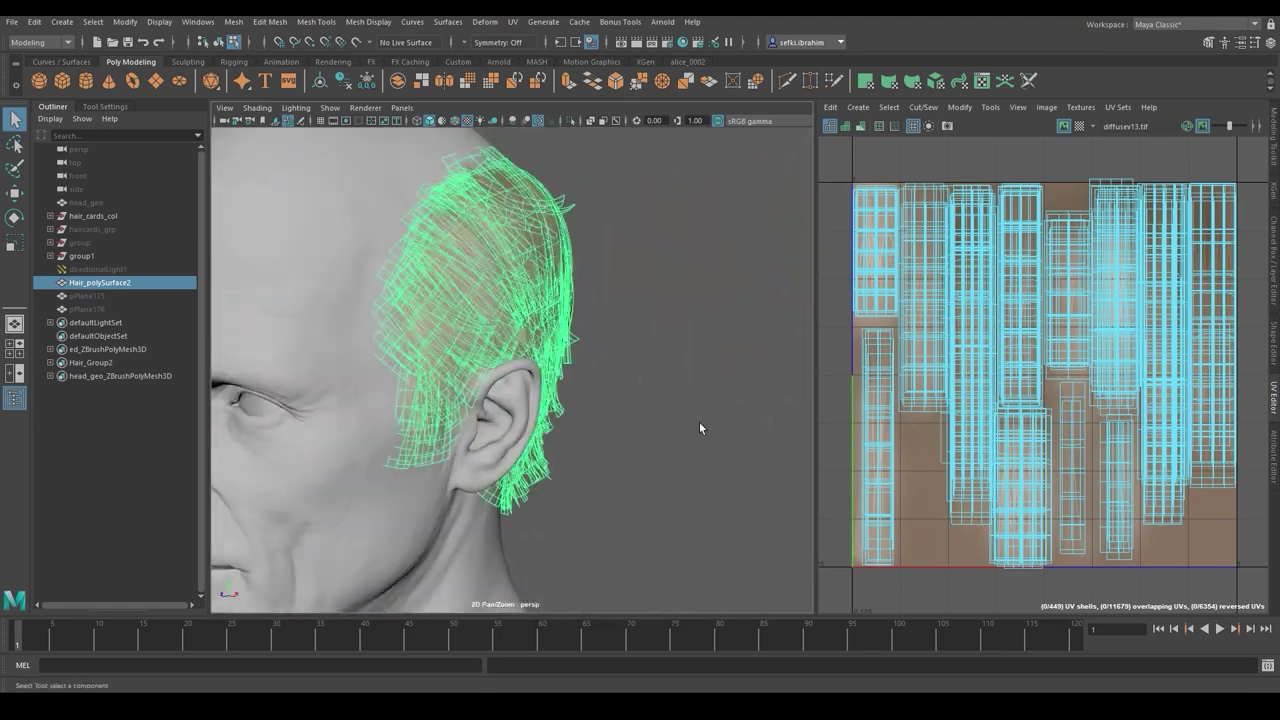
Examine Hair_polySurface2's flyaway cards at the back of the head, both textured and with their wireframe
{"action": "left_click", "coordinate": [699, 421]}
{"action": "middle_click_drag", "start_coordinate": [606, 350], "coordinate": [571, 452], "text": "alt"}
{"action": "right_click_drag", "start_coordinate": [571, 452], "coordinate": [672, 458], "text": "alt"}
{"action": "left_click_drag", "start_coordinate": [672, 458], "coordinate": [690, 374], "text": "alt"}
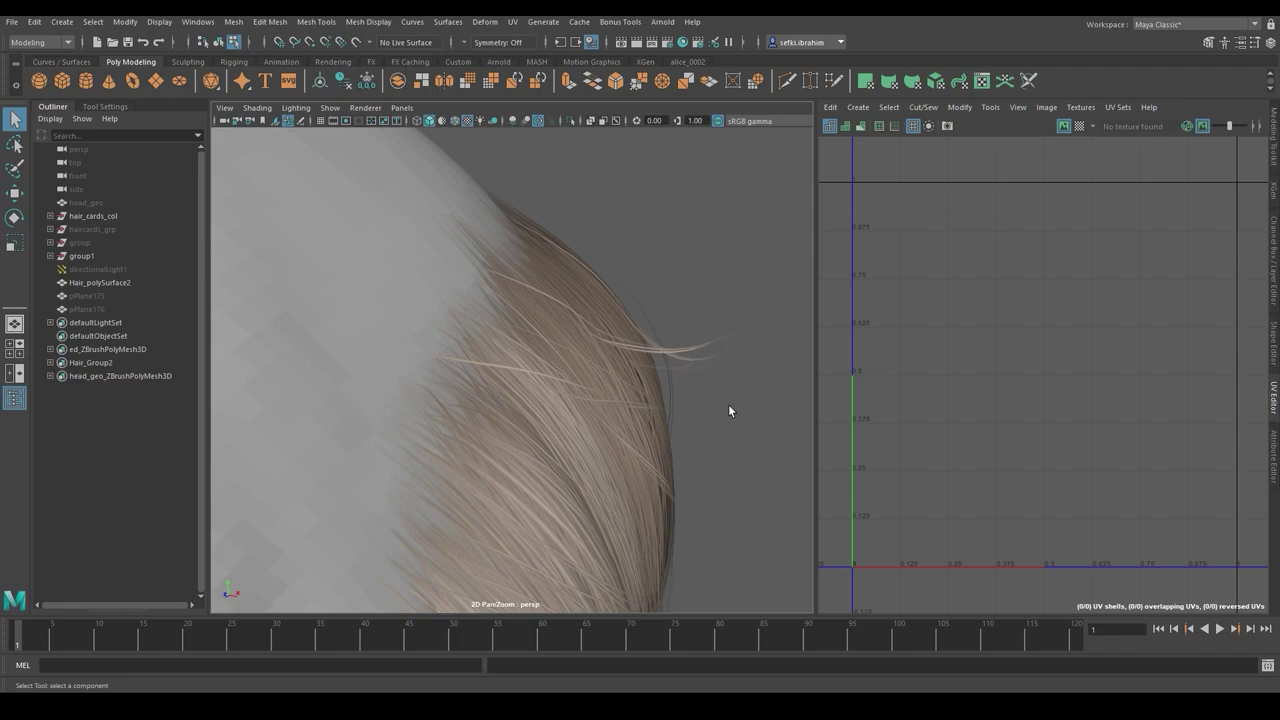
{"action": "left_click", "coordinate": [712, 394]}
{"action": "scroll", "coordinate": [700, 370], "scroll_direction": "up", "scroll_amount": 4}
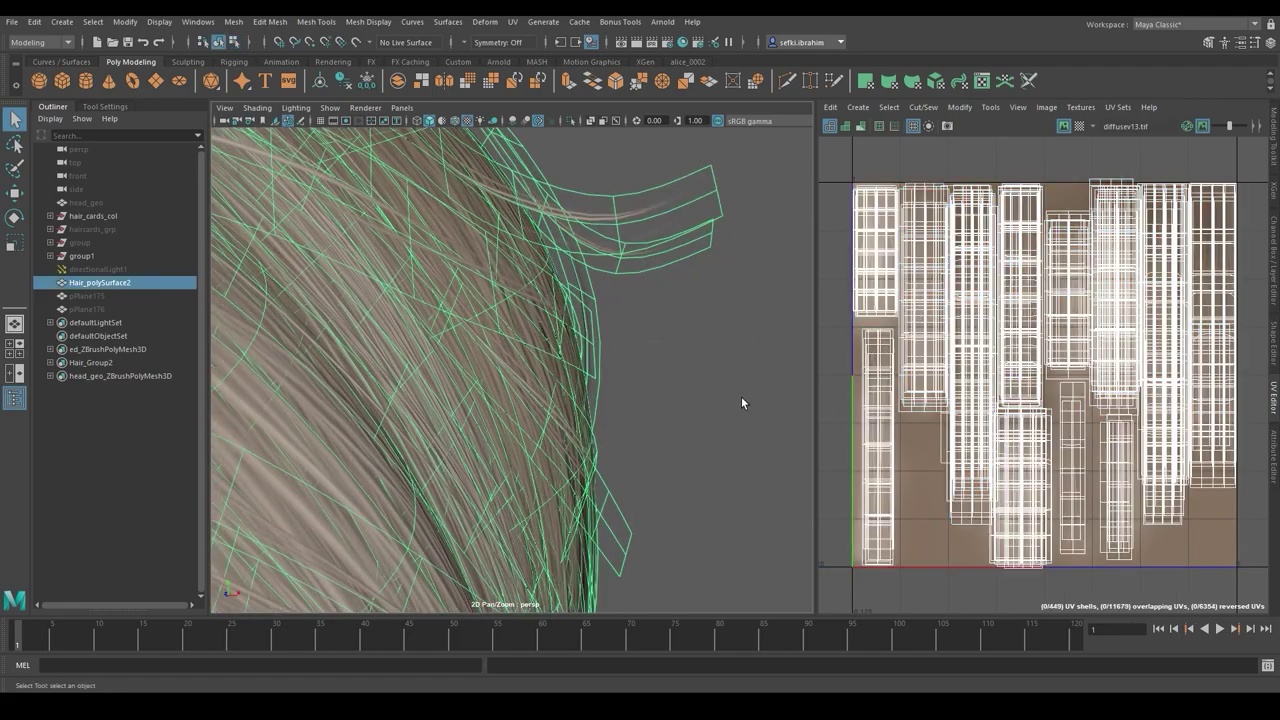
{"action": "right_click_drag", "start_coordinate": [704, 291], "coordinate": [656, 300], "text": "alt"}
{"action": "left_click", "coordinate": [655, 301]}
{"action": "left_click", "coordinate": [570, 303]}
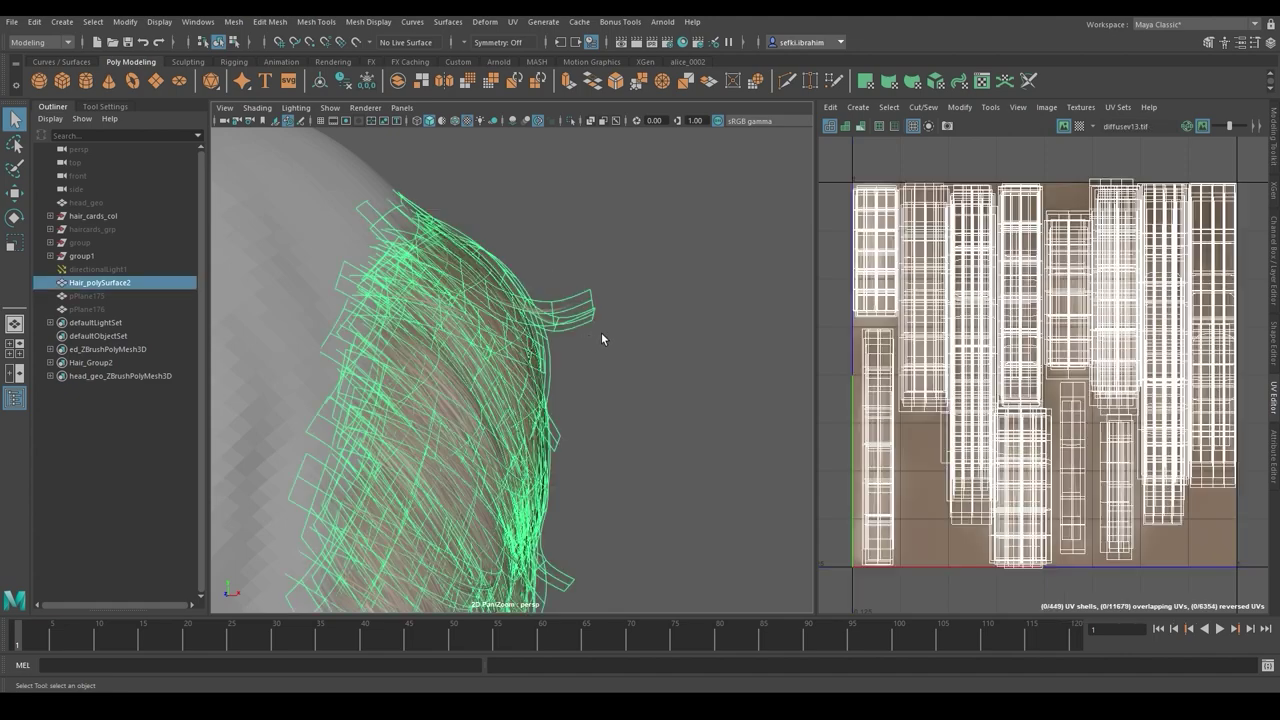
{"action": "right_click_drag", "start_coordinate": [601, 333], "coordinate": [576, 307], "text": "alt"}
{"action": "left_click_drag", "start_coordinate": [576, 307], "coordinate": [590, 278], "text": "alt"}
{"action": "left_click", "coordinate": [637, 330]}
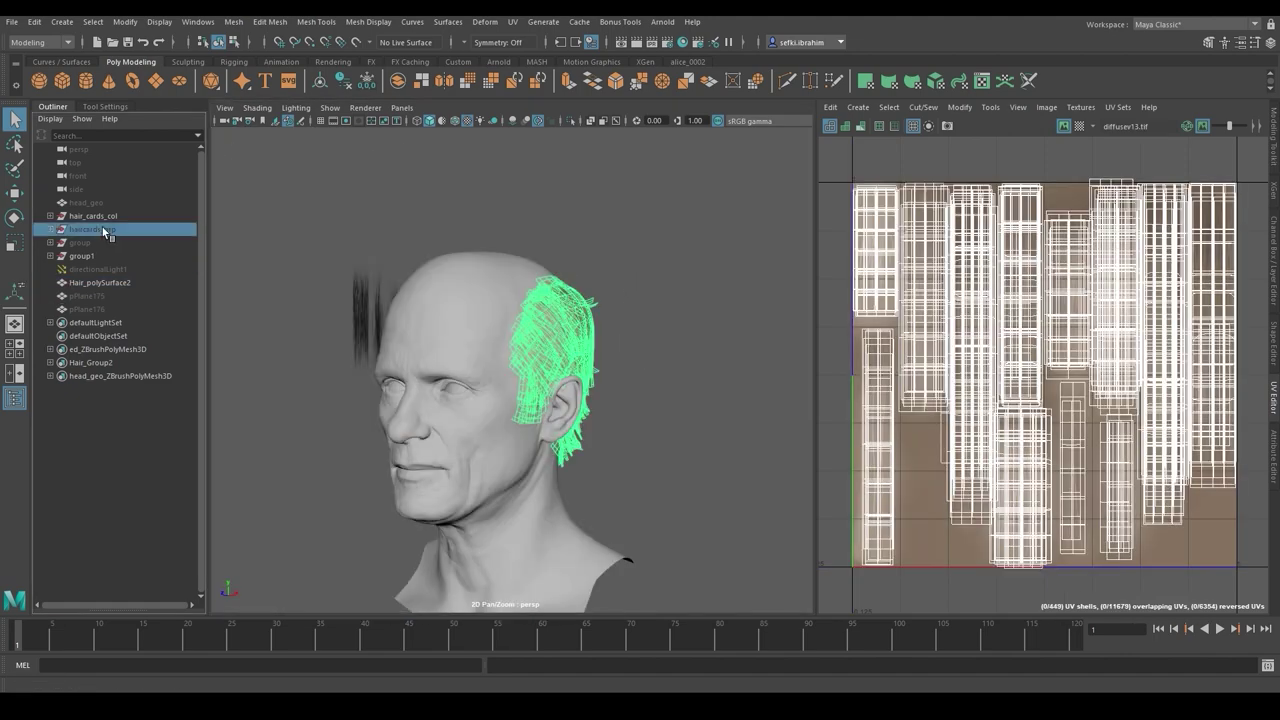
{"action": "left_click", "coordinate": [391, 147]}
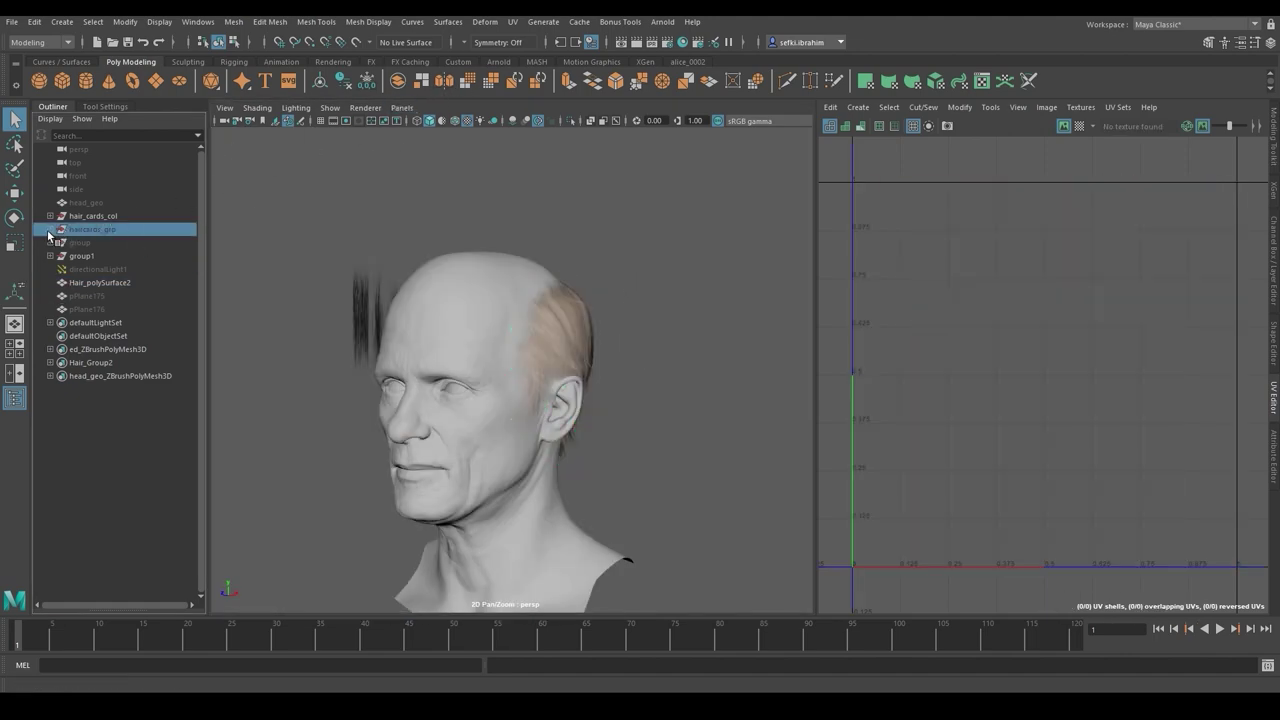
{"action": "key", "text": "h"}
{"action": "key", "text": "h"}
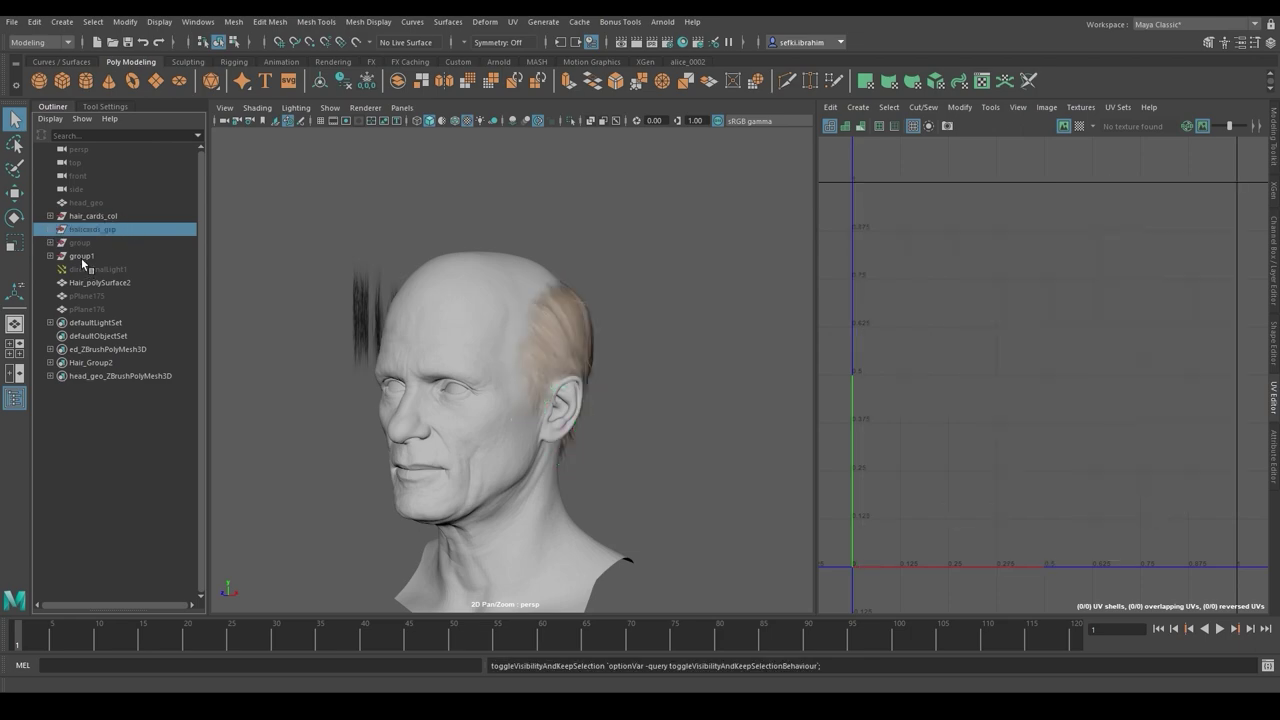
Select Hair_polySurface2 and export only that mesh to the Desktop as an OBJ file named haircards
{"action": "left_click", "coordinate": [82, 258]}
{"action": "left_click", "coordinate": [87, 284]}
{"action": "left_click", "coordinate": [13, 23]}
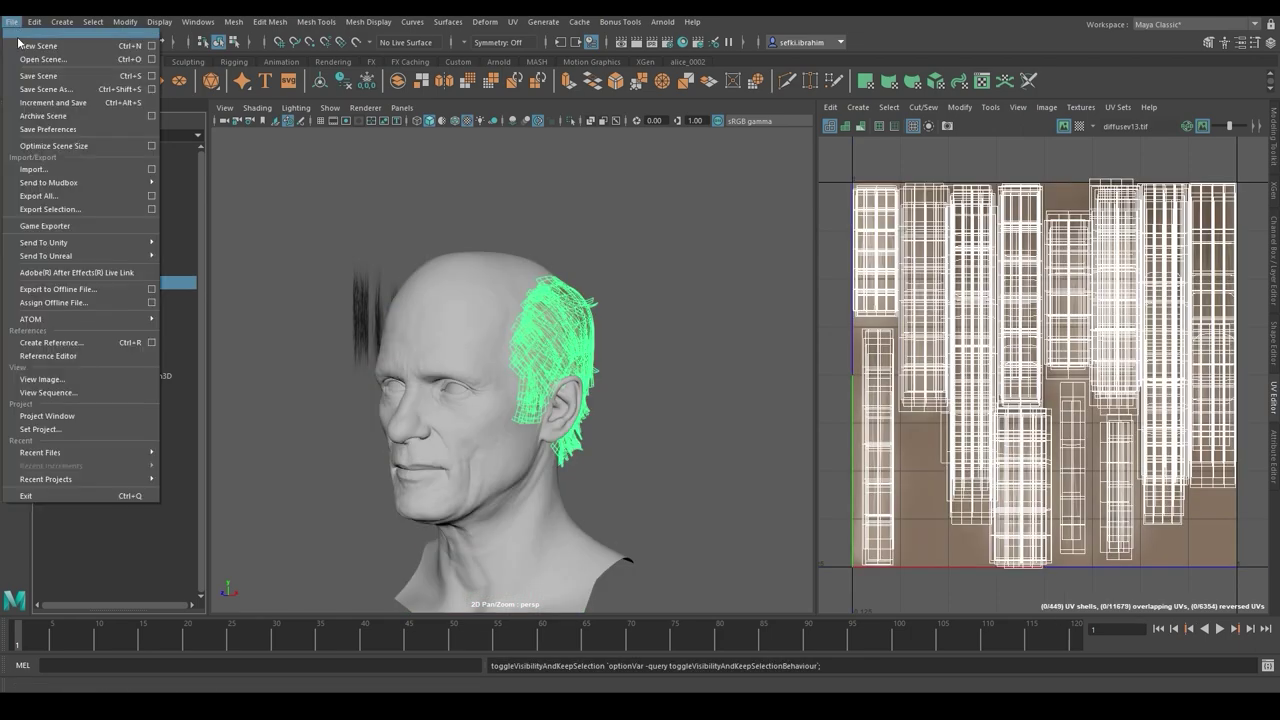
{"action": "left_click", "coordinate": [66, 209]}
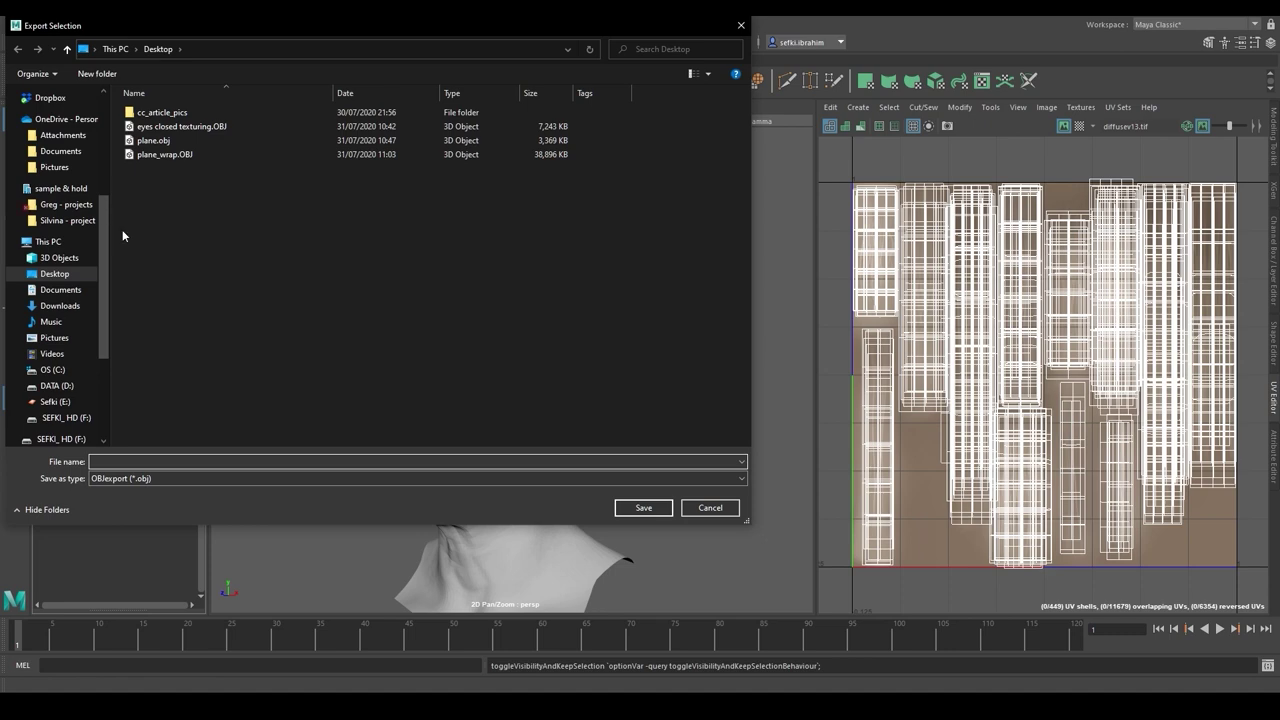
{"action": "type", "text": "haircards"}
{"action": "key", "text": "Return"}
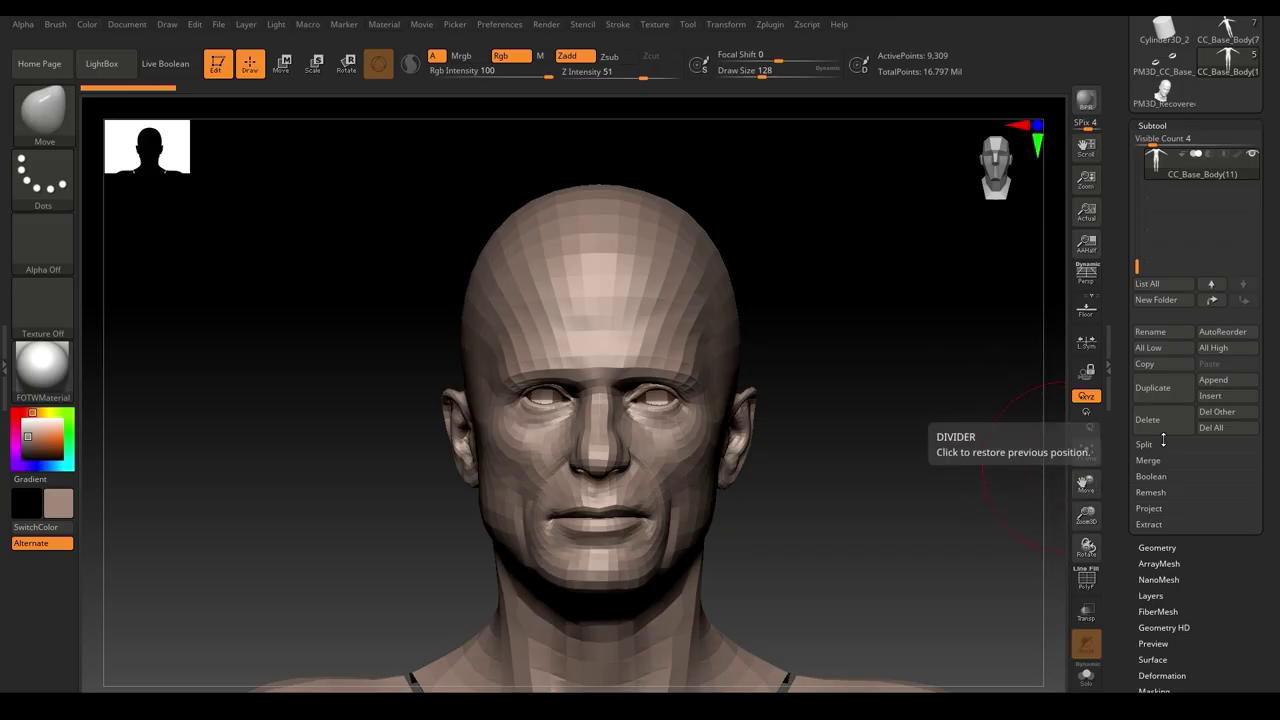
Switch to ZBrush, append a Sphere3D subtool and replace it by importing haircards.obj from the Desktop
{"action": "left_click", "coordinate": [1240, 380]}
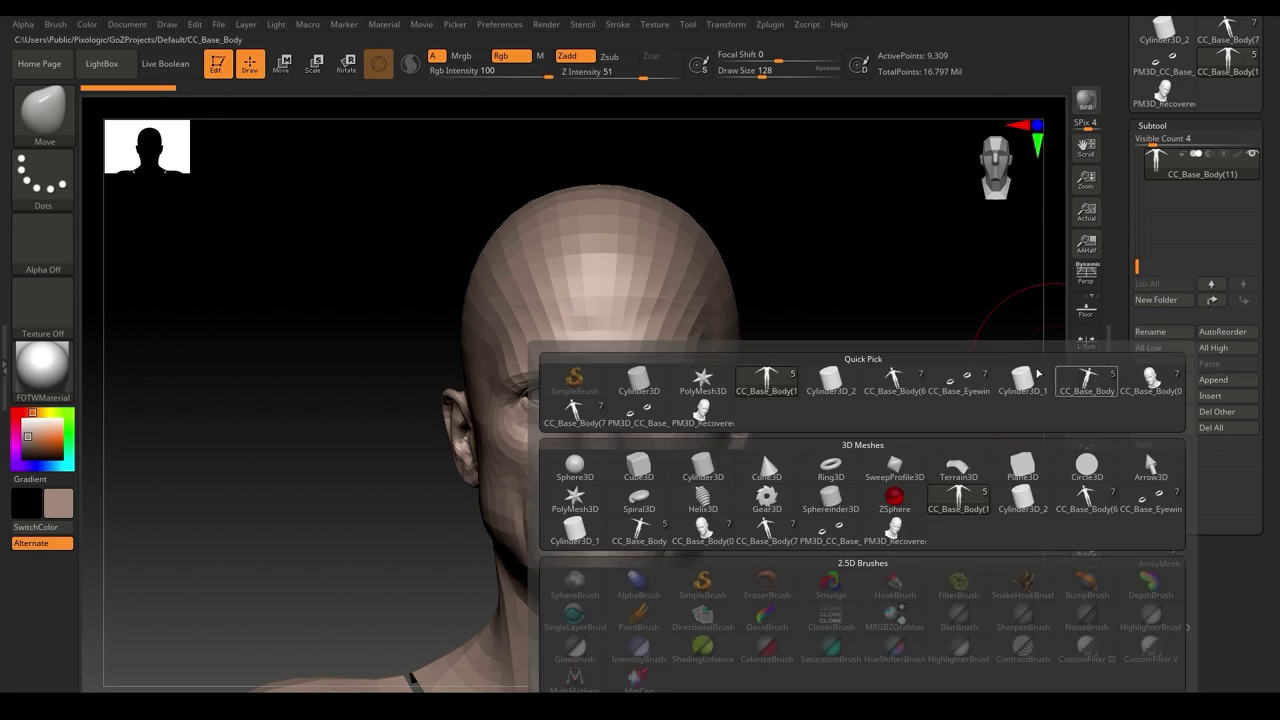
{"action": "left_click", "coordinate": [574, 466]}
{"action": "left_click_drag", "start_coordinate": [1257, 303], "coordinate": [1257, 445]}
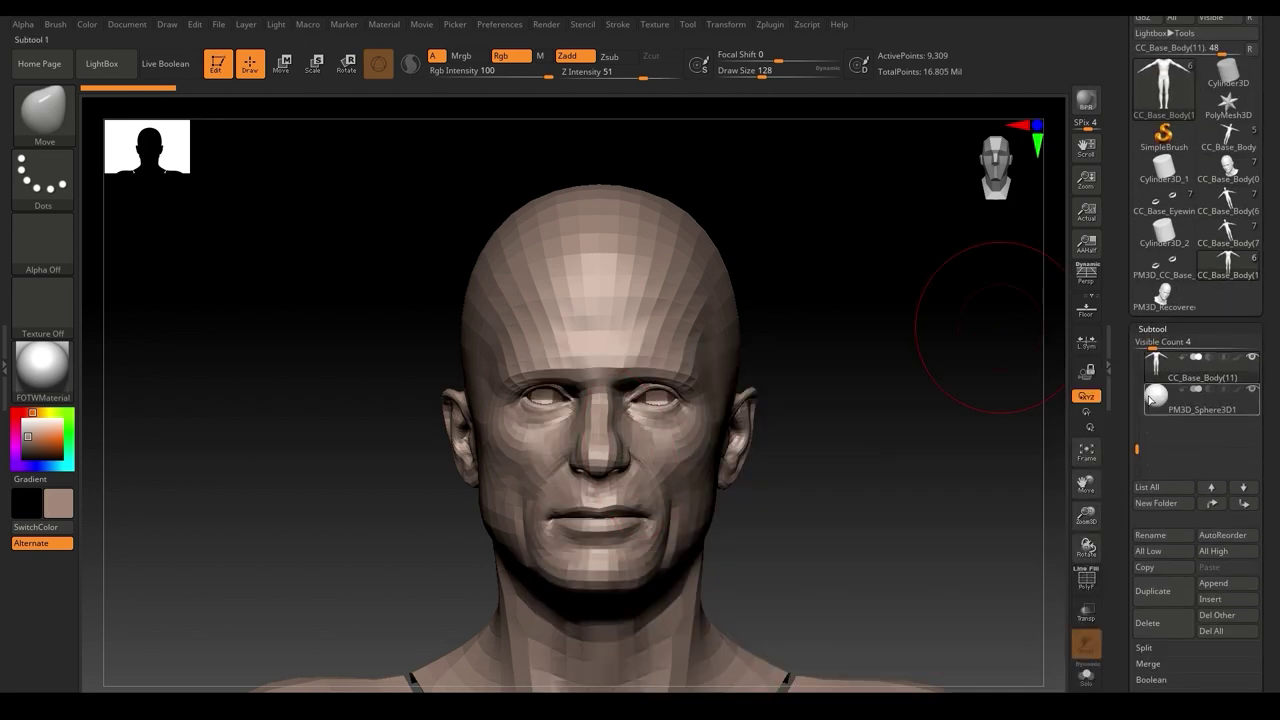
{"action": "left_click", "coordinate": [1198, 398]}
{"action": "left_click_drag", "start_coordinate": [1257, 320], "coordinate": [1257, 428]}
{"action": "left_click", "coordinate": [1148, 94]}
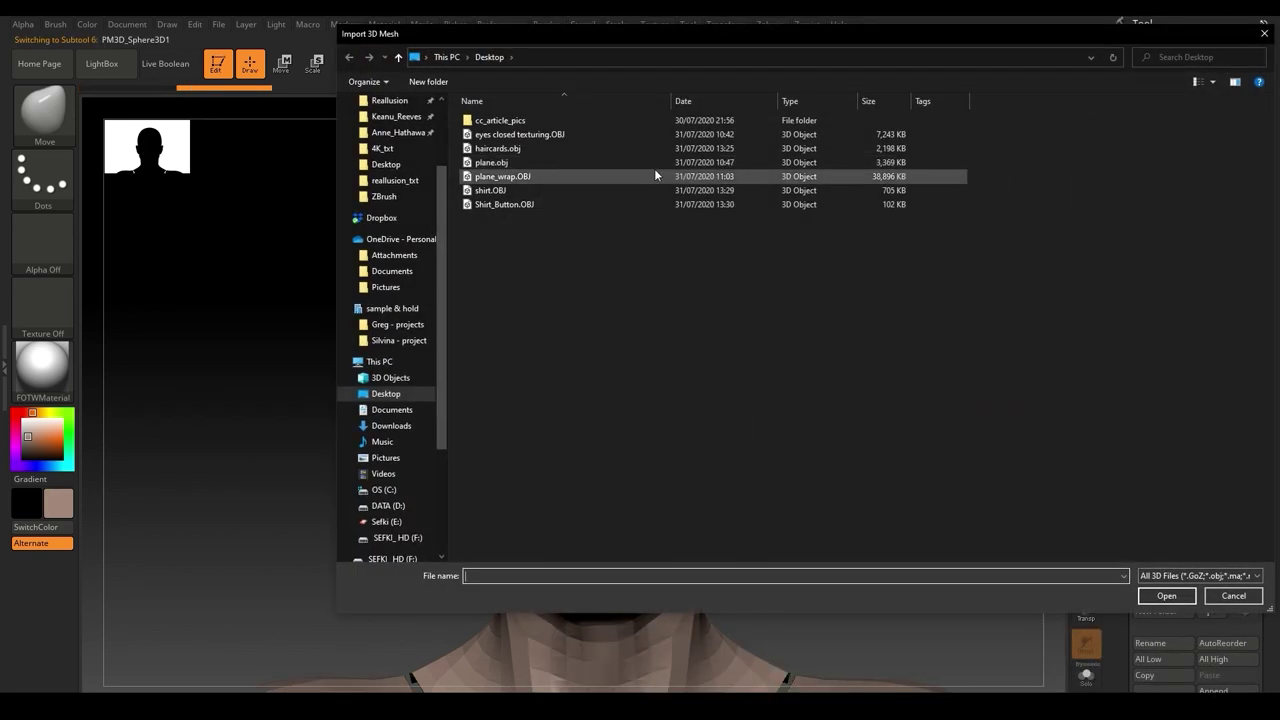
{"action": "double_click", "coordinate": [530, 150]}
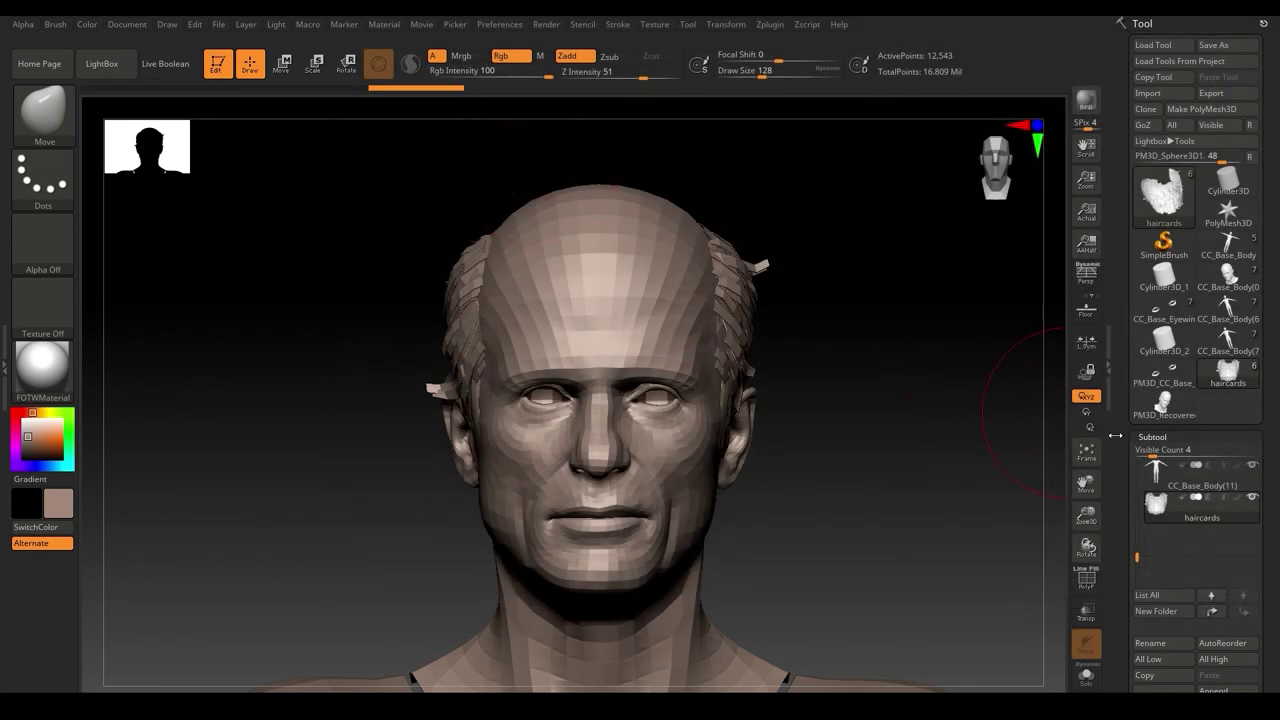
Make the CC_Base_SkinHead(0) subtool active
{"action": "left_click", "coordinate": [1150, 481]}
{"action": "left_click_drag", "start_coordinate": [1137, 557], "coordinate": [1140, 510]}
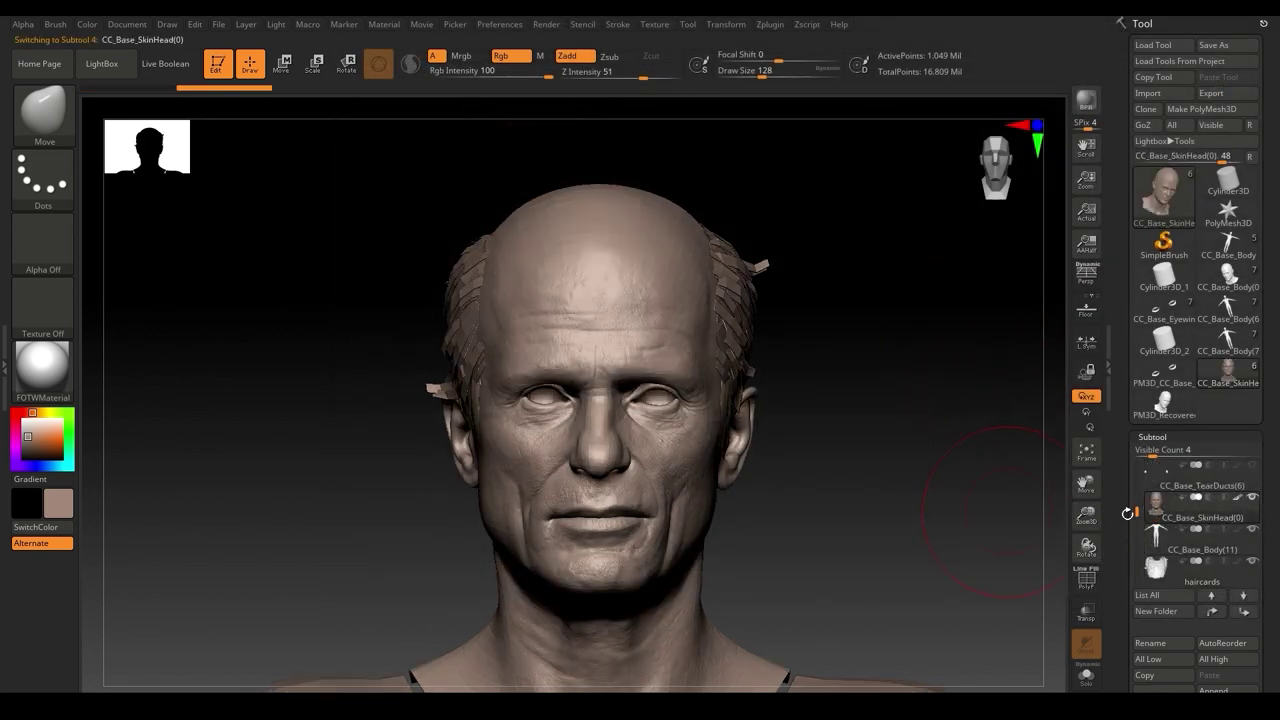
{"action": "left_click_drag", "start_coordinate": [1138, 514], "coordinate": [1138, 545]}
Append another Sphere3D subtool and replace it by importing shirt.OBJ from the Desktop
{"action": "left_click_drag", "start_coordinate": [1273, 506], "coordinate": [1269, 394]}
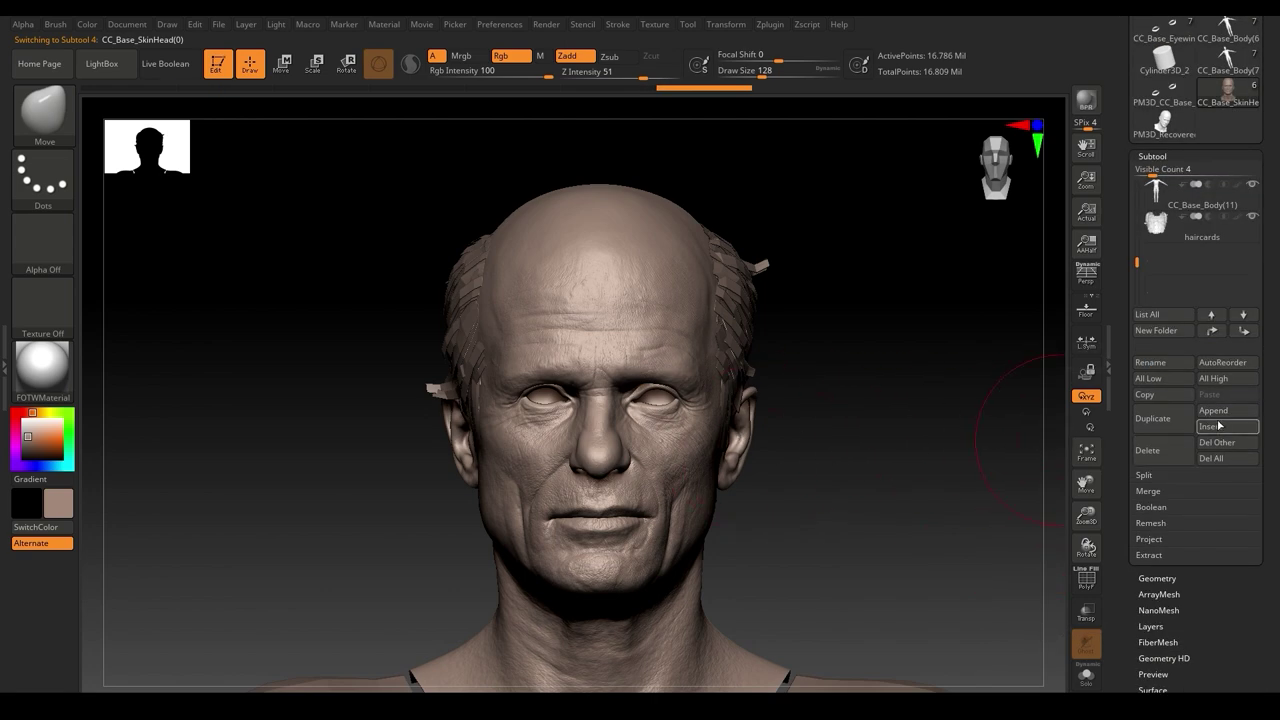
{"action": "left_click", "coordinate": [1216, 418]}
{"action": "left_click", "coordinate": [574, 466]}
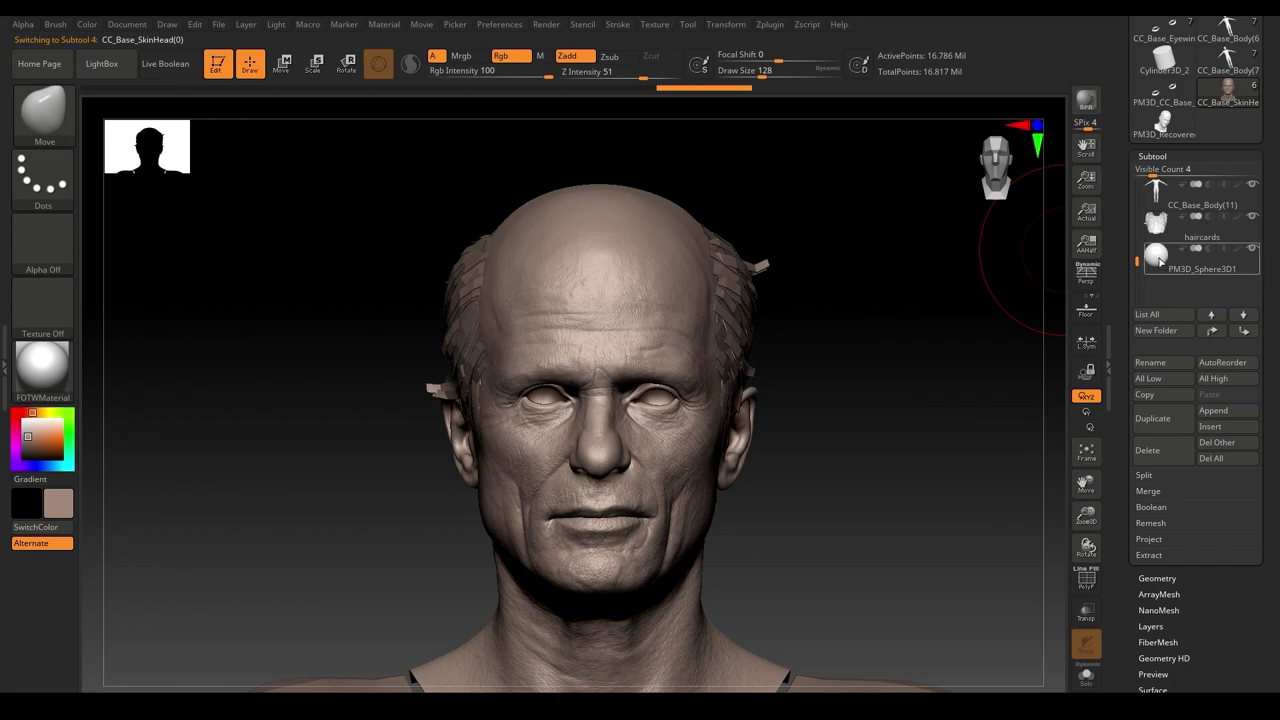
{"action": "left_click", "coordinate": [1157, 257]}
{"action": "scroll", "coordinate": [1160, 200], "scroll_direction": "up", "scroll_amount": 5}
{"action": "left_click", "coordinate": [1147, 93]}
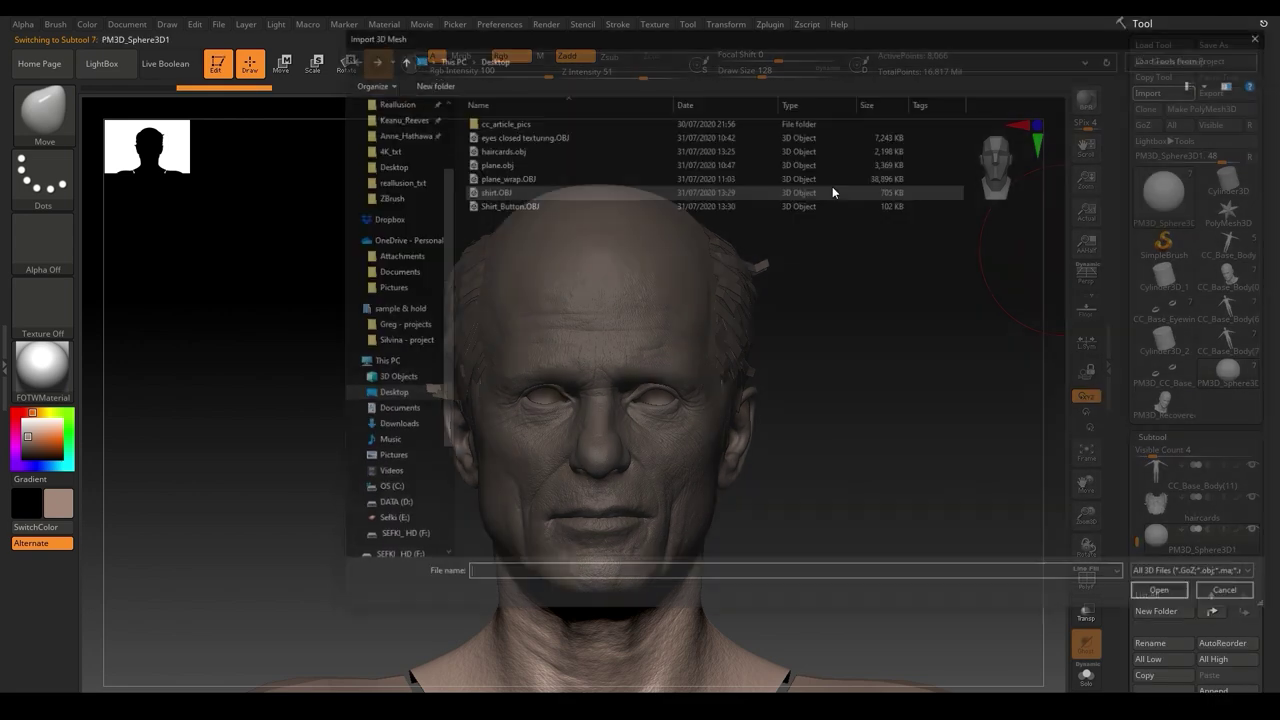
{"action": "double_click", "coordinate": [526, 190]}
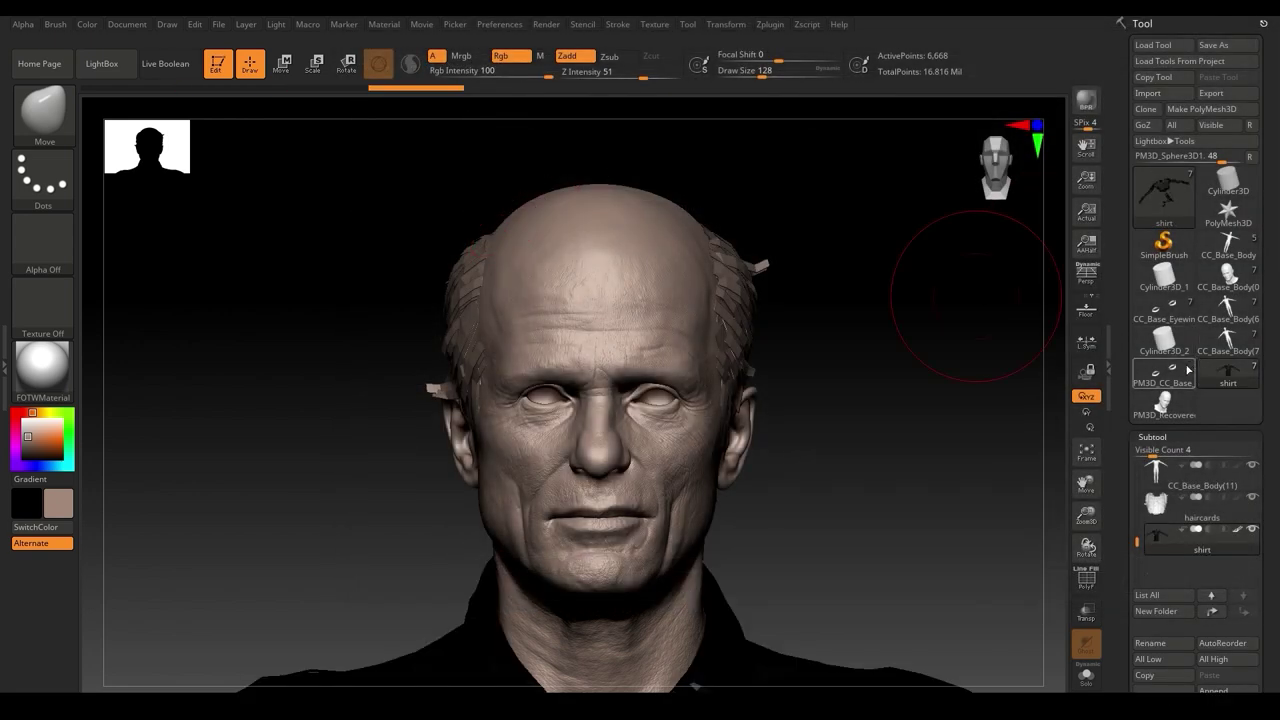
Append a further Sphere3D subtool and replace it by importing Shirt_Button.OBJ
{"action": "scroll", "coordinate": [1172, 414], "scroll_direction": "down", "scroll_amount": 3}
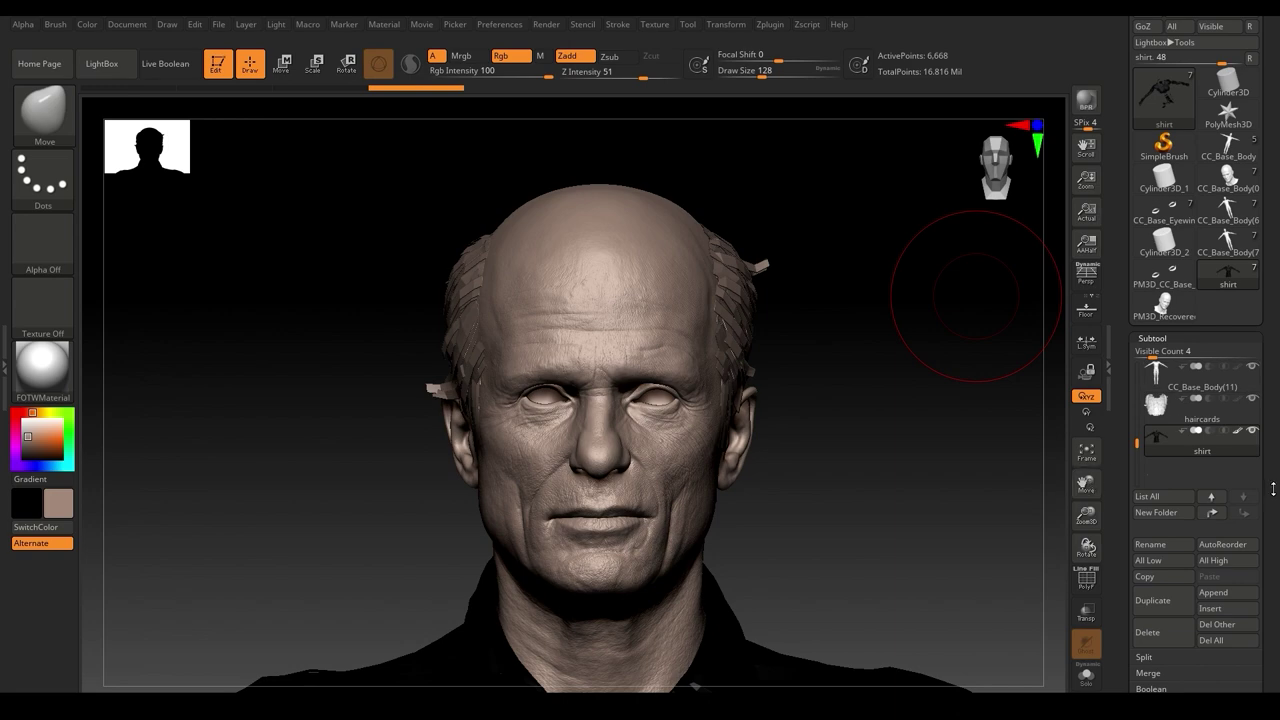
{"action": "scroll", "coordinate": [1273, 488], "scroll_direction": "down", "scroll_amount": 2}
{"action": "left_click", "coordinate": [1218, 538]}
{"action": "left_click", "coordinate": [575, 465]}
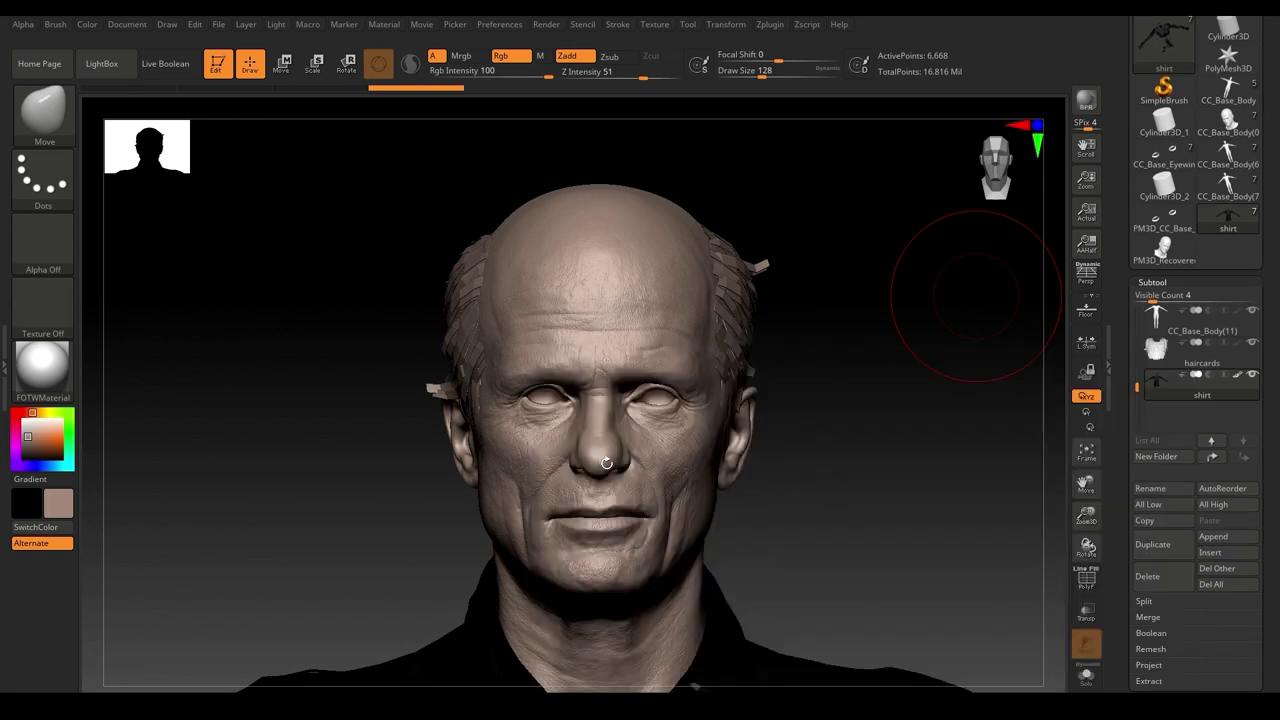
{"action": "scroll", "coordinate": [1210, 116], "scroll_direction": "up", "scroll_amount": 5}
{"action": "left_click", "coordinate": [1148, 93]}
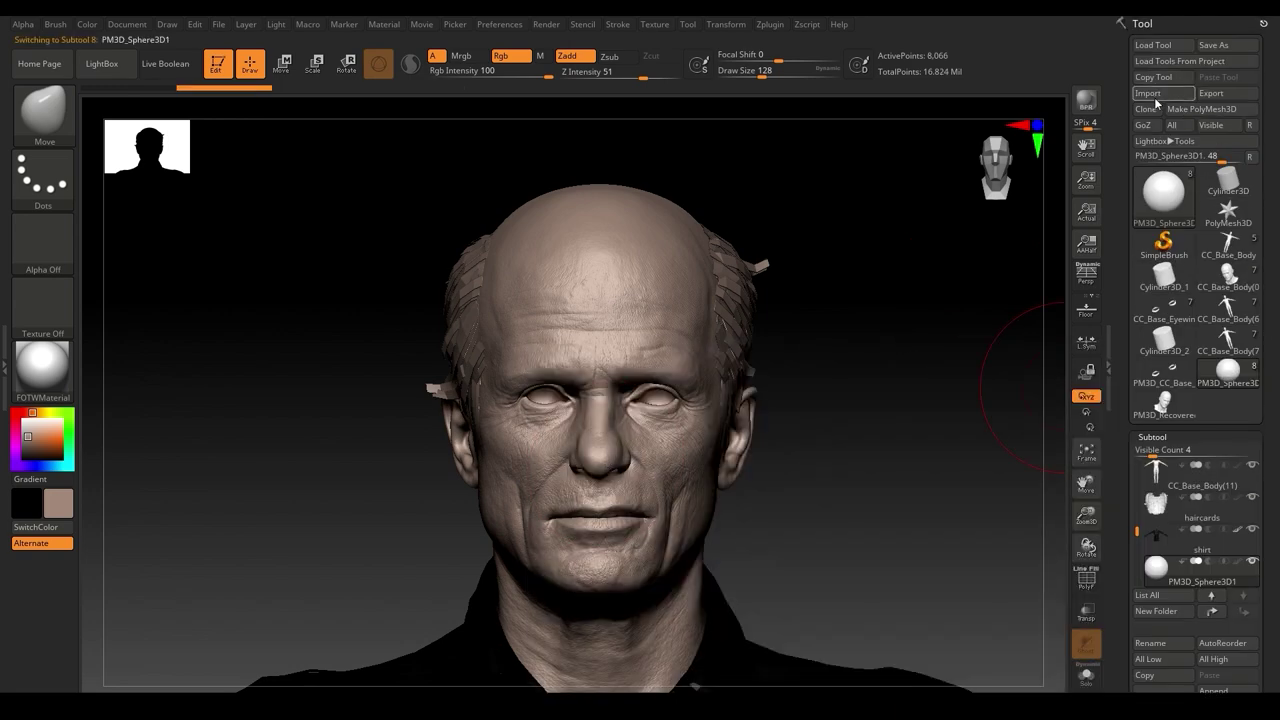
{"action": "double_click", "coordinate": [566, 206]}
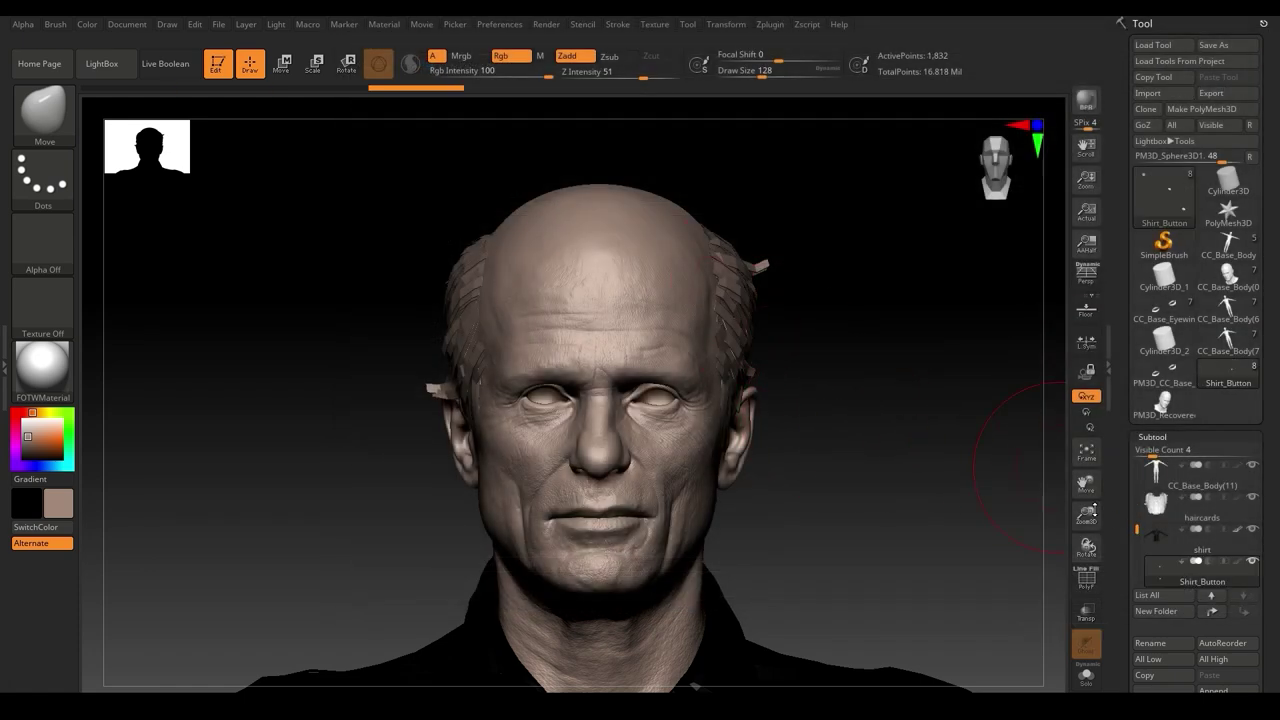
Activate the haircards subtool and use the Move brush on the cards at the side of the head
{"action": "left_click", "coordinate": [1142, 510]}
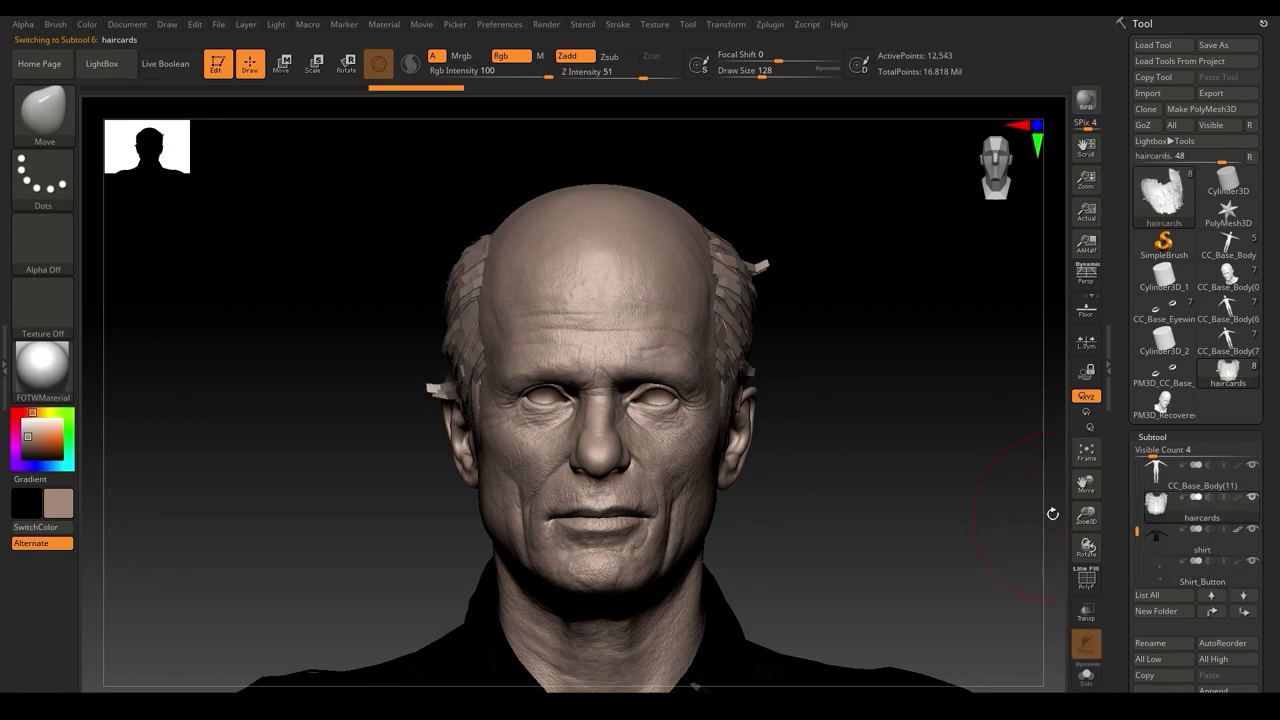
{"action": "key", "text": "b"}
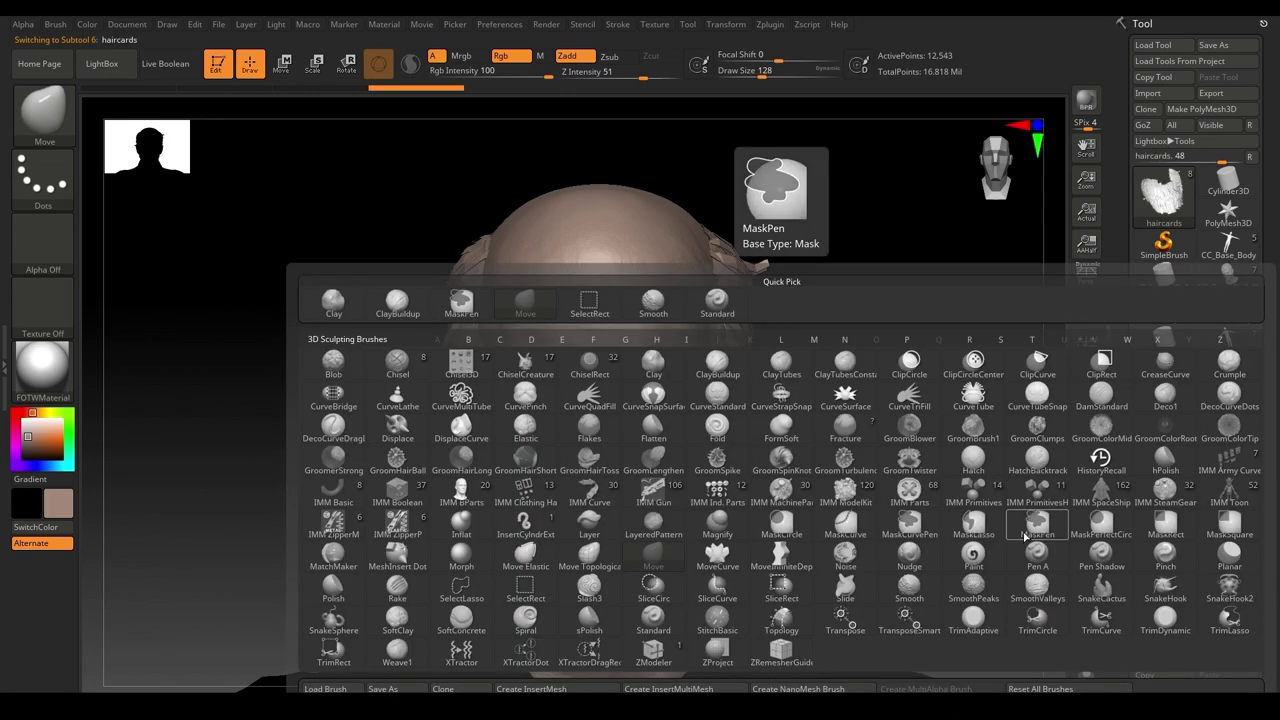
{"action": "key", "text": "m"}
{"action": "key", "text": "v"}
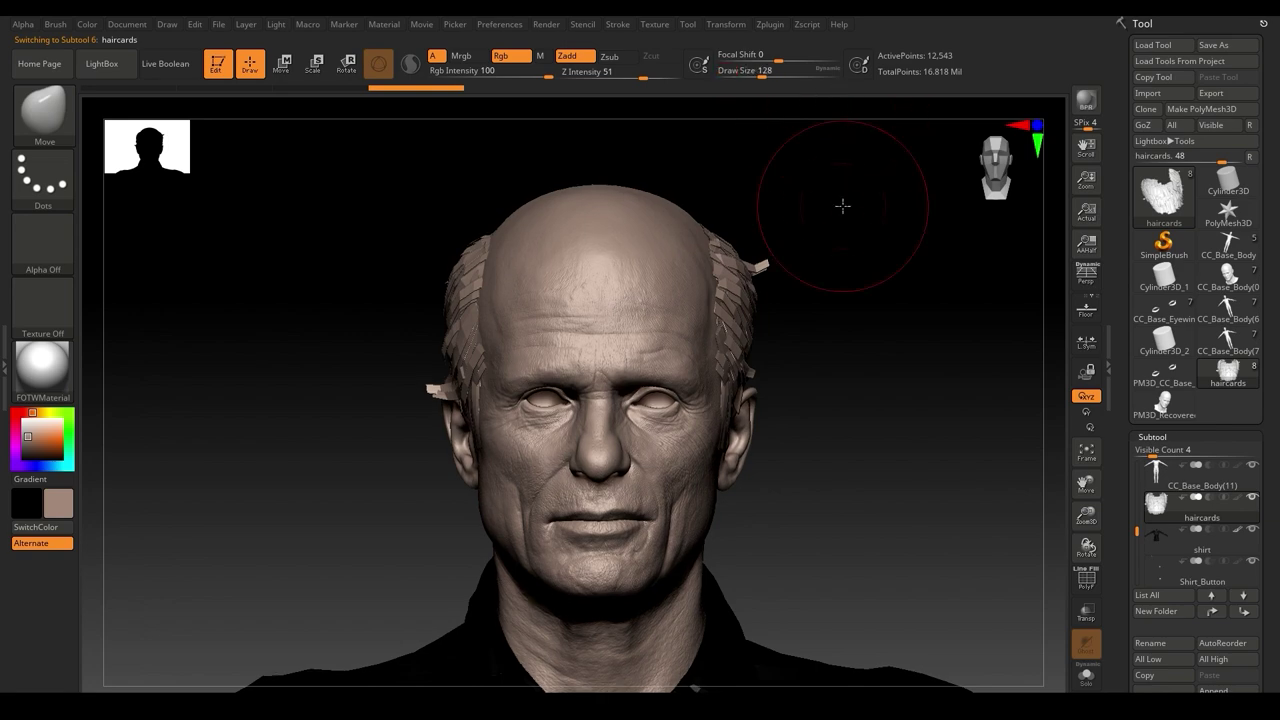
{"action": "left_click_drag", "start_coordinate": [843, 205], "coordinate": [851, 291]}
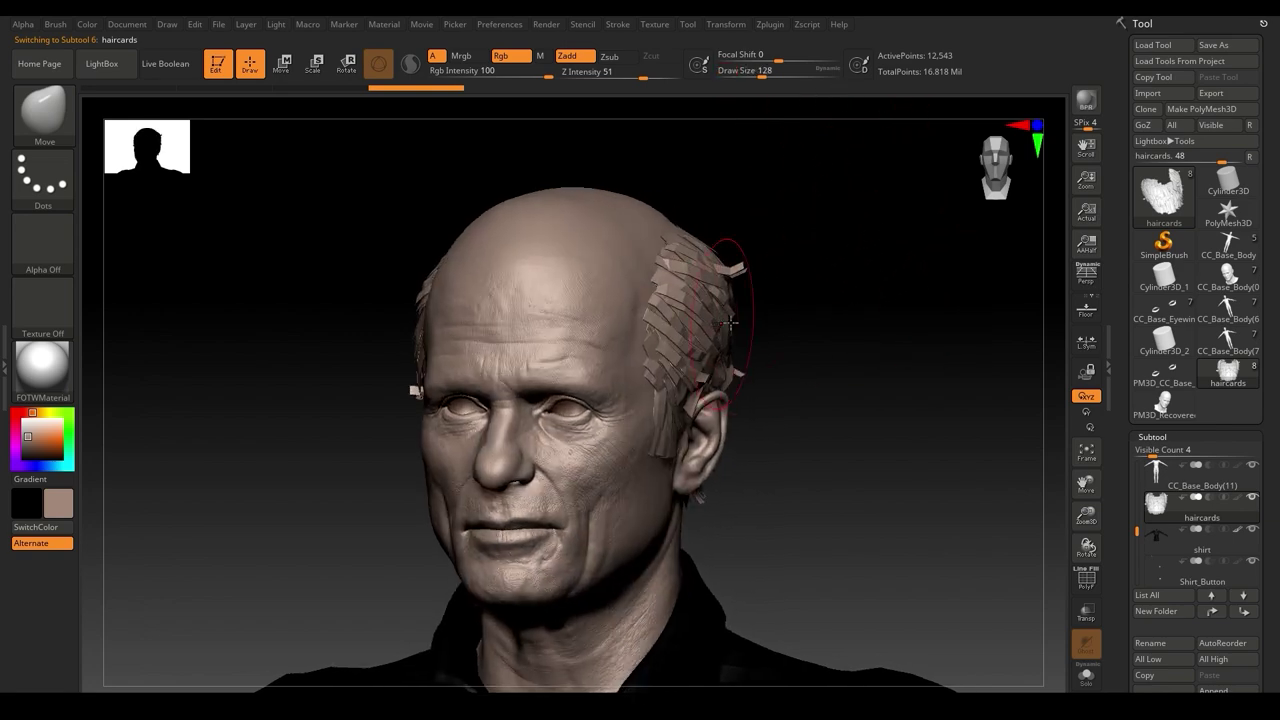
{"action": "right_click_drag", "start_coordinate": [730, 323], "coordinate": [722, 333]}
{"action": "mouse_move", "coordinate": [716, 325]}
{"action": "left_mouse_down"}
{"action": "mouse_move", "coordinate": [760, 300]}
{"action": "mouse_move", "coordinate": [782, 305]}
{"action": "mouse_move", "coordinate": [806, 378]}
{"action": "mouse_move", "coordinate": [822, 370]}
{"action": "mouse_move", "coordinate": [947, 427]}
{"action": "mouse_move", "coordinate": [937, 457]}
{"action": "mouse_move", "coordinate": [945, 430]}
{"action": "left_mouse_up"}
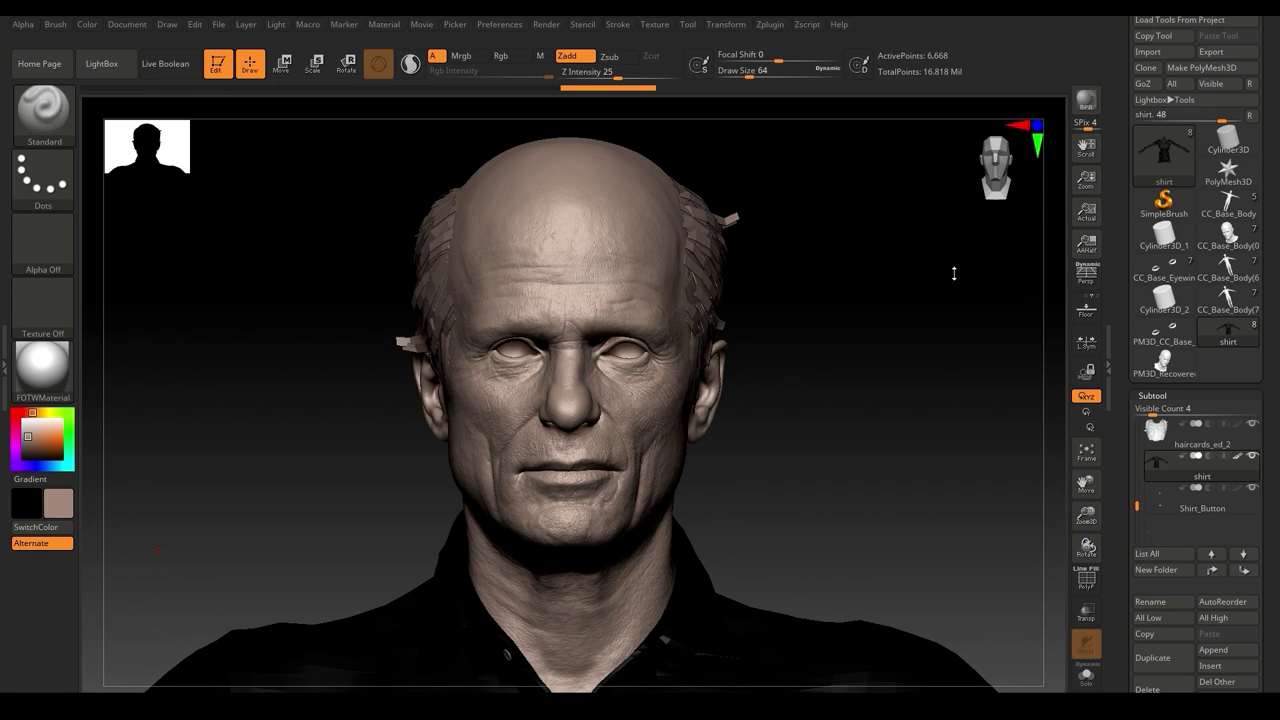
Select the haircards_ed_2 subtool and open its UV Map settings at the UV flip options
{"action": "left_click_drag", "start_coordinate": [1140, 505], "coordinate": [1138, 472]}
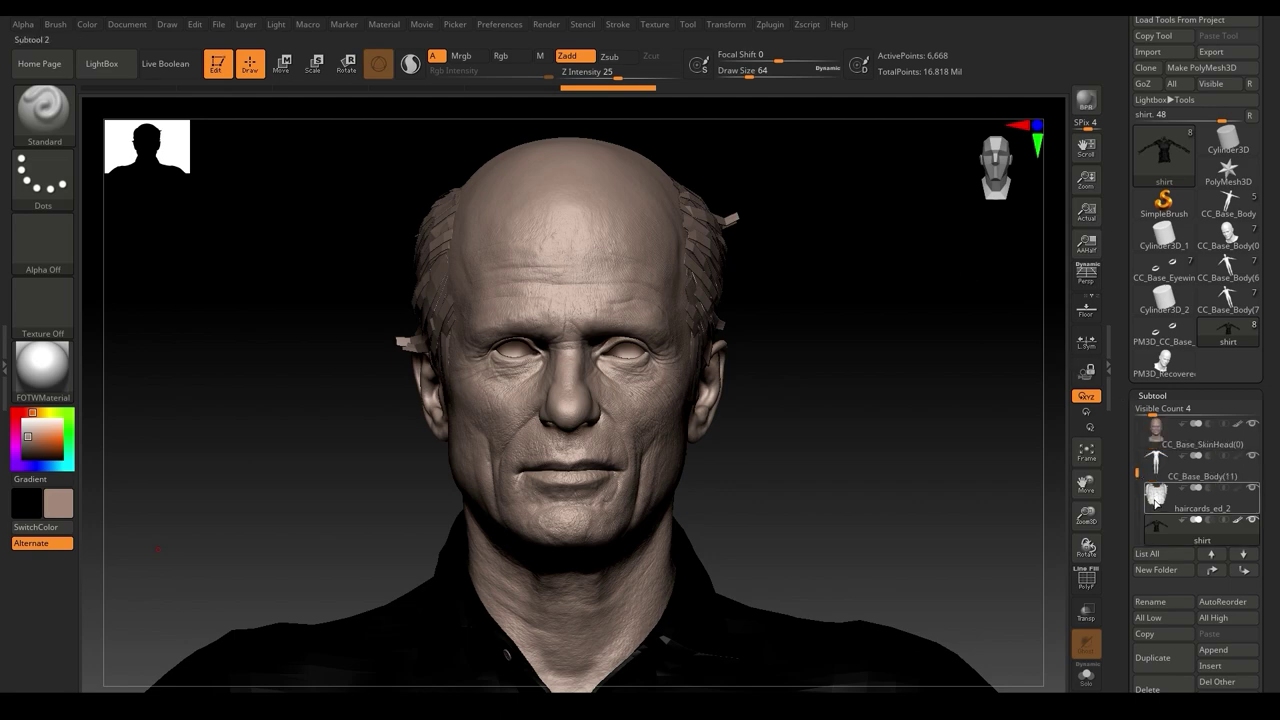
{"action": "left_click", "coordinate": [1158, 505]}
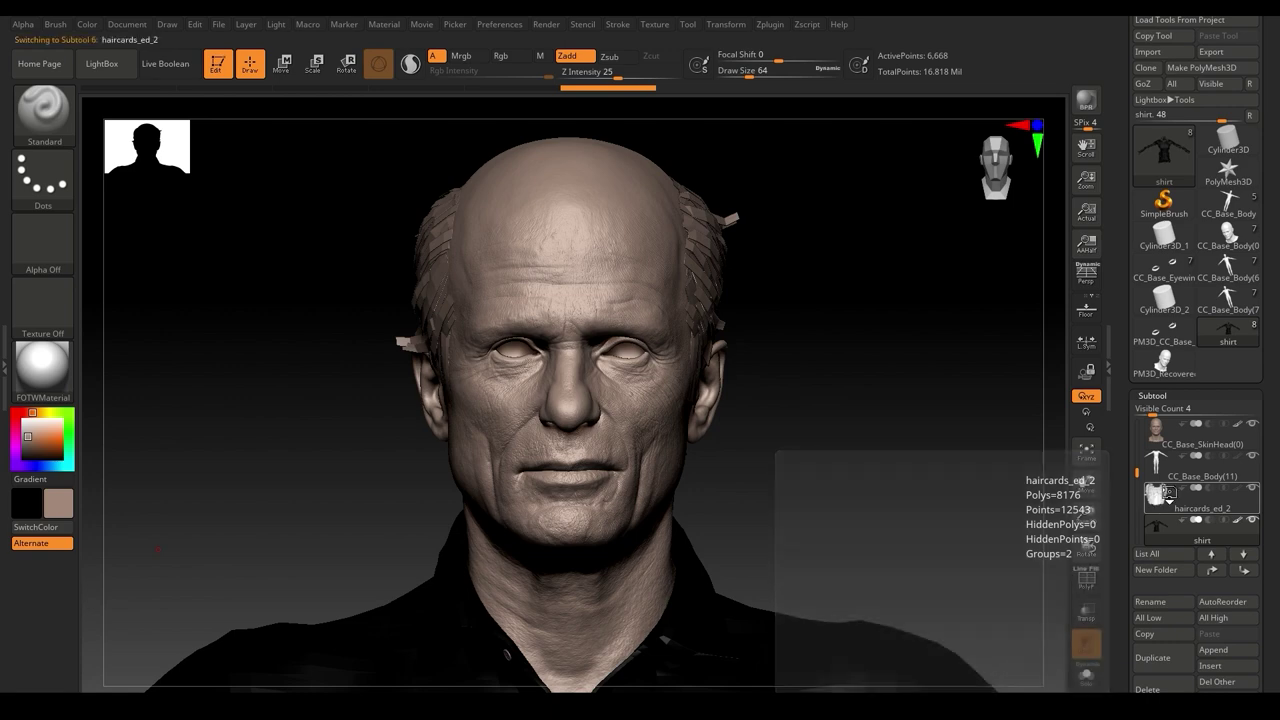
{"action": "left_click", "coordinate": [1168, 396]}
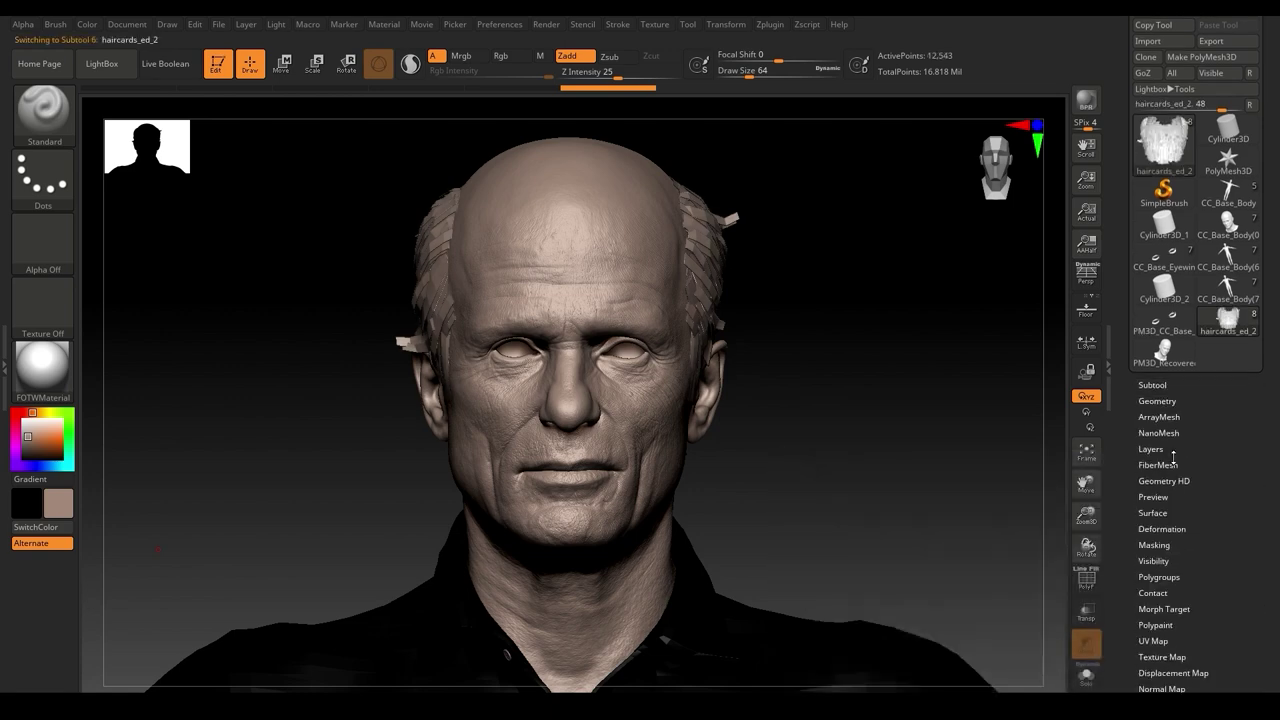
{"action": "left_click", "coordinate": [1160, 416]}
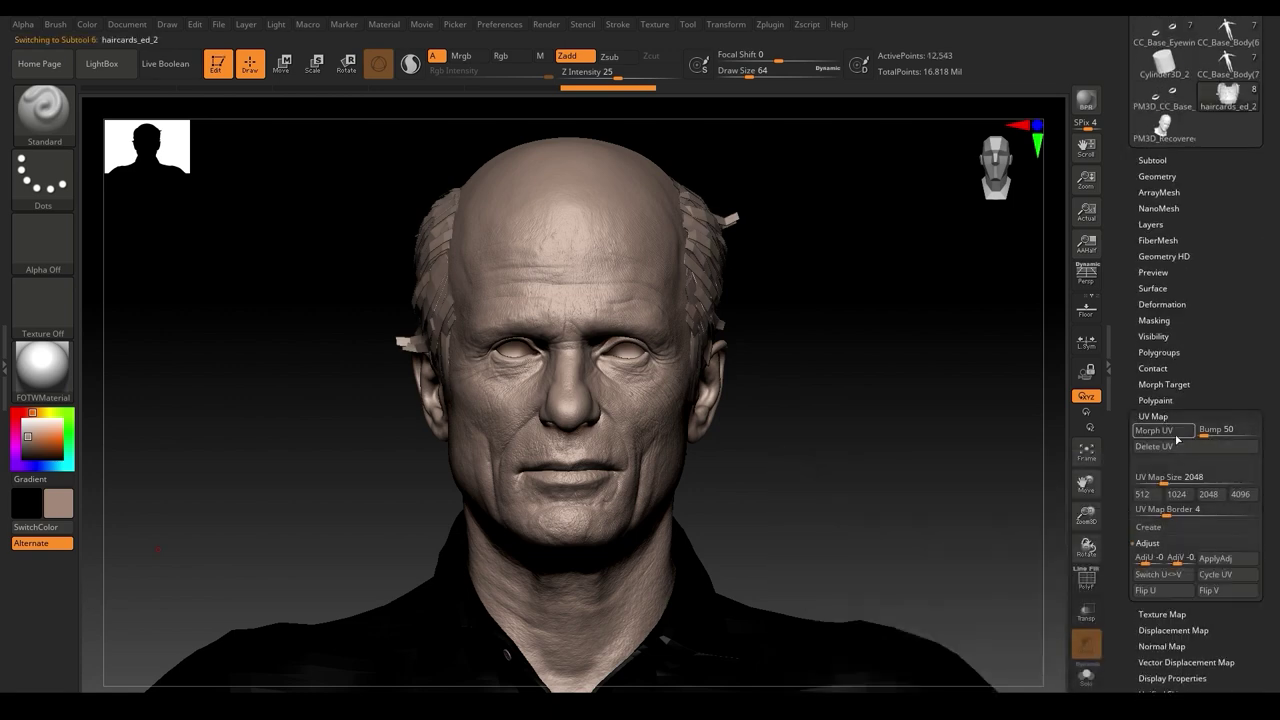
{"action": "left_click_drag", "start_coordinate": [1216, 545], "coordinate": [1216, 484]}
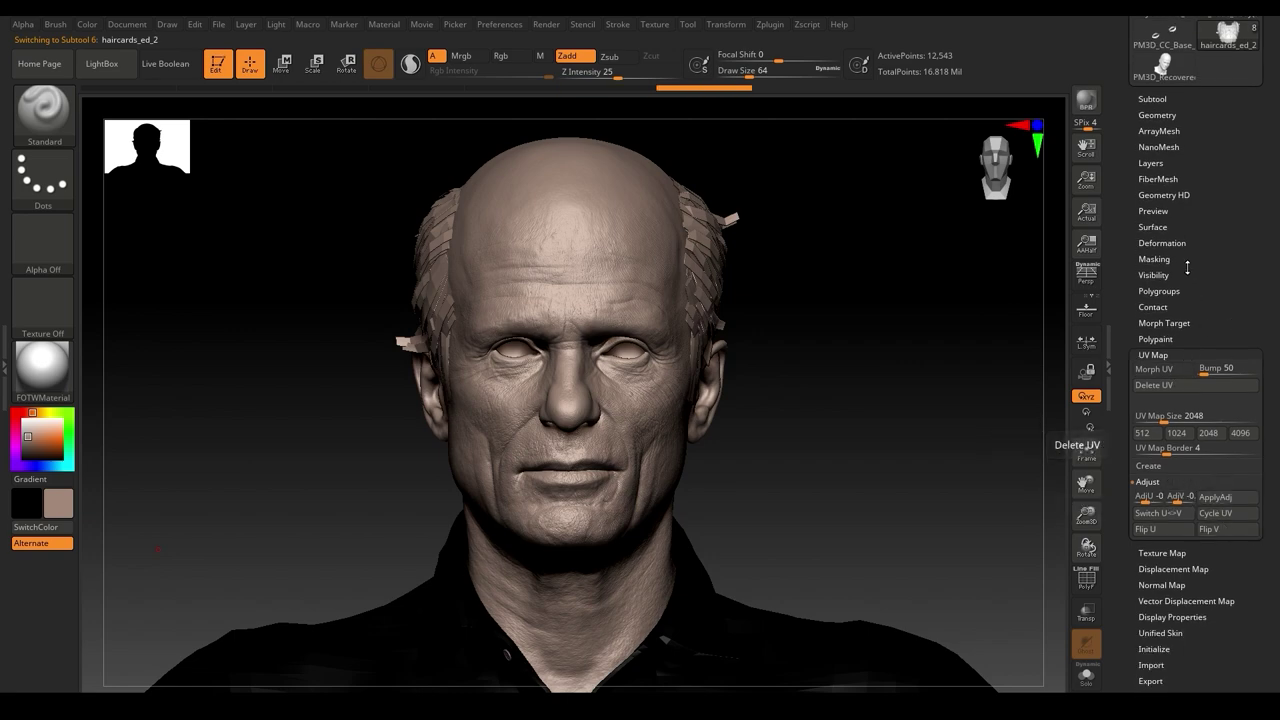
Select the shirt subtool and open its UV Map adjustment settings at the Flip V option
{"action": "left_click_drag", "start_coordinate": [1172, 129], "coordinate": [1169, 177]}
{"action": "left_click", "coordinate": [1161, 147]}
{"action": "left_click", "coordinate": [1162, 284]}
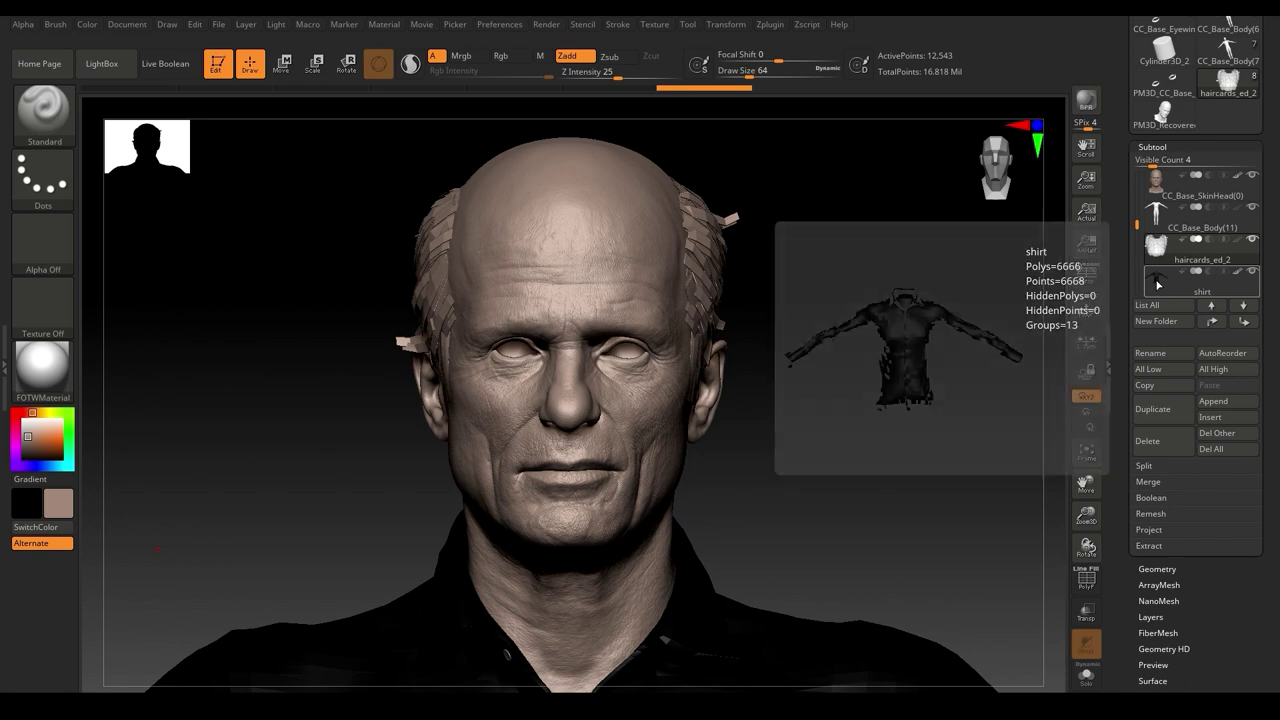
{"action": "left_click", "coordinate": [1181, 146]}
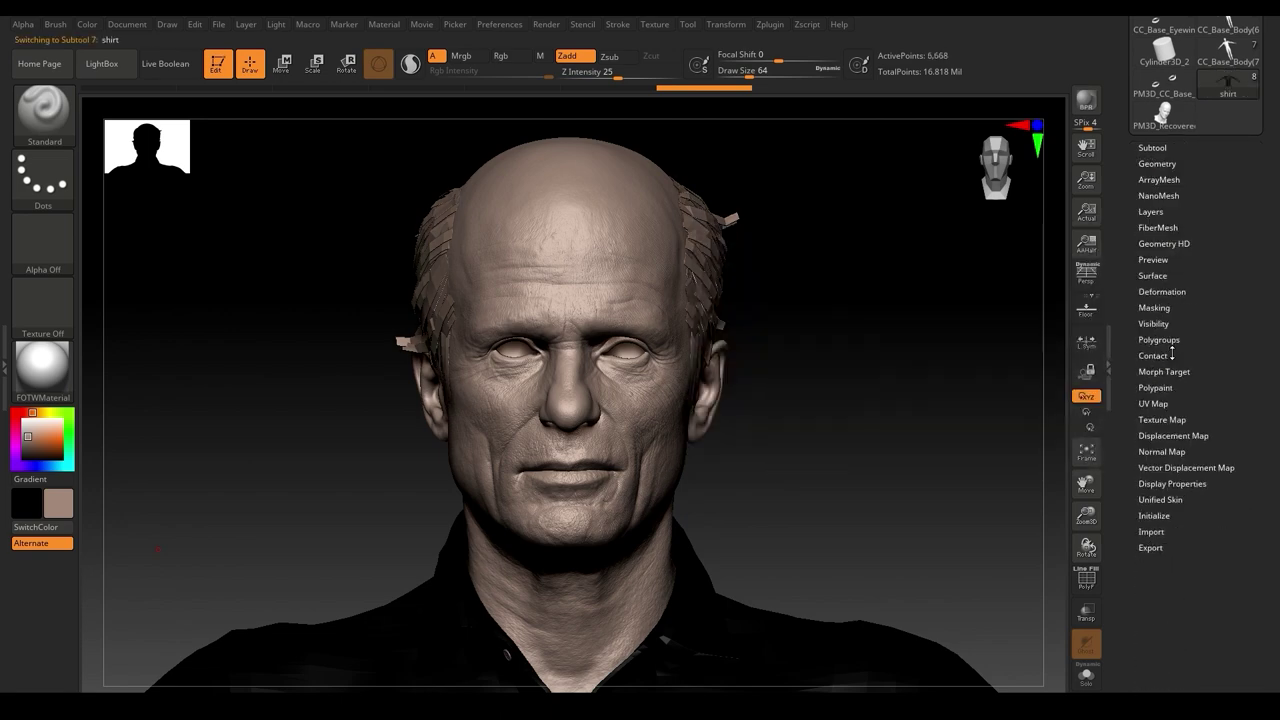
{"action": "left_click", "coordinate": [1171, 383]}
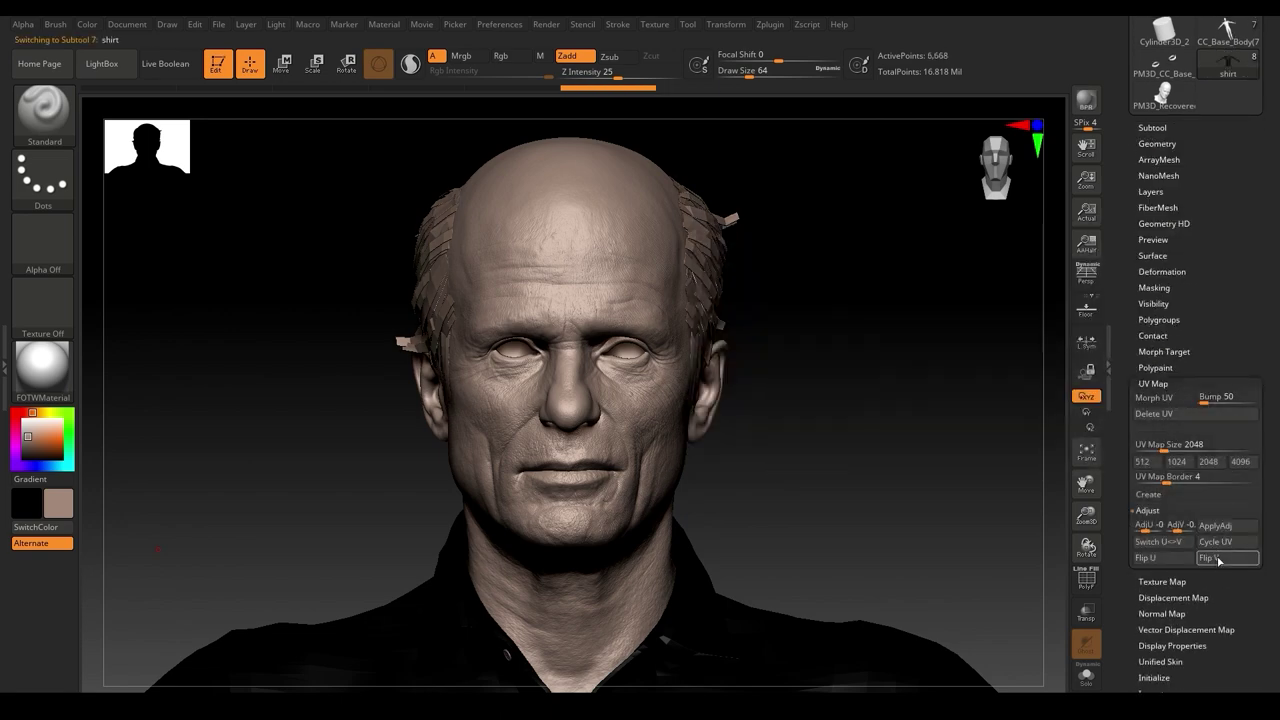
{"action": "left_click_drag", "start_coordinate": [944, 376], "coordinate": [1006, 369]}
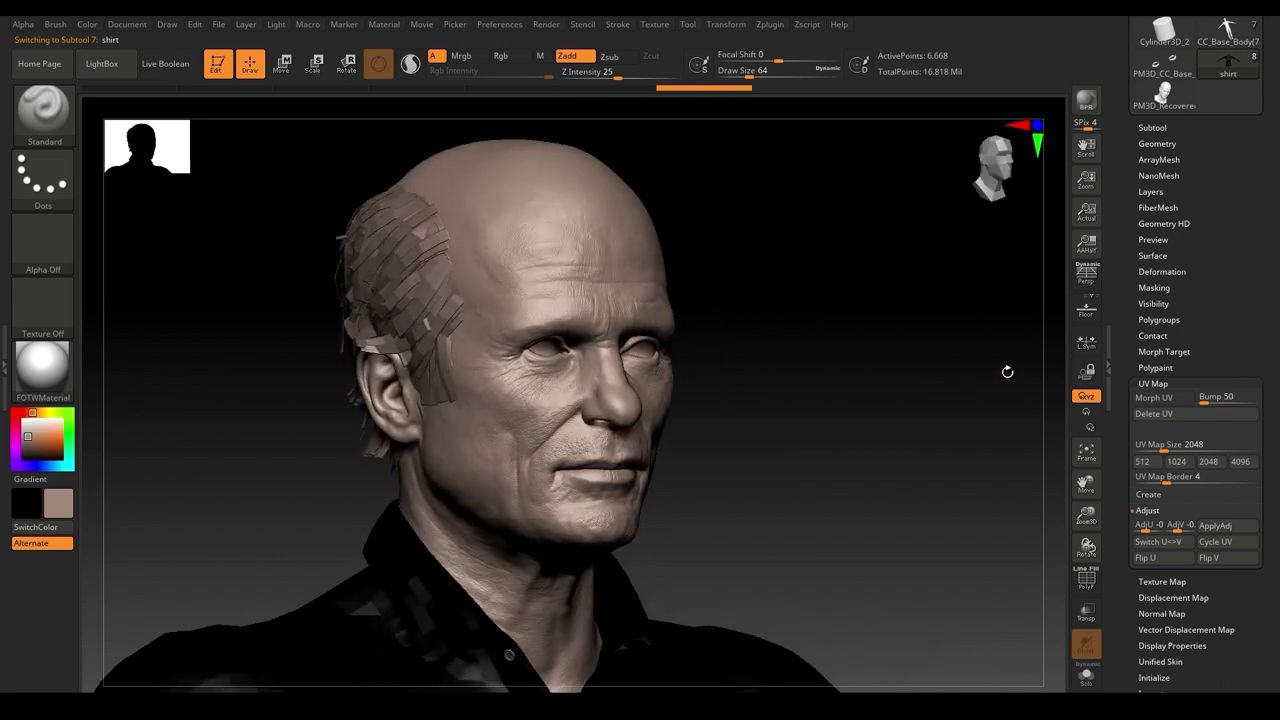
In Character Creator, give the haircards material the Digital_Human Hair shader and load its base color, opacity, bump and AO textures
{"action": "scroll", "coordinate": [1150, 300], "scroll_direction": "up", "scroll_amount": 5}
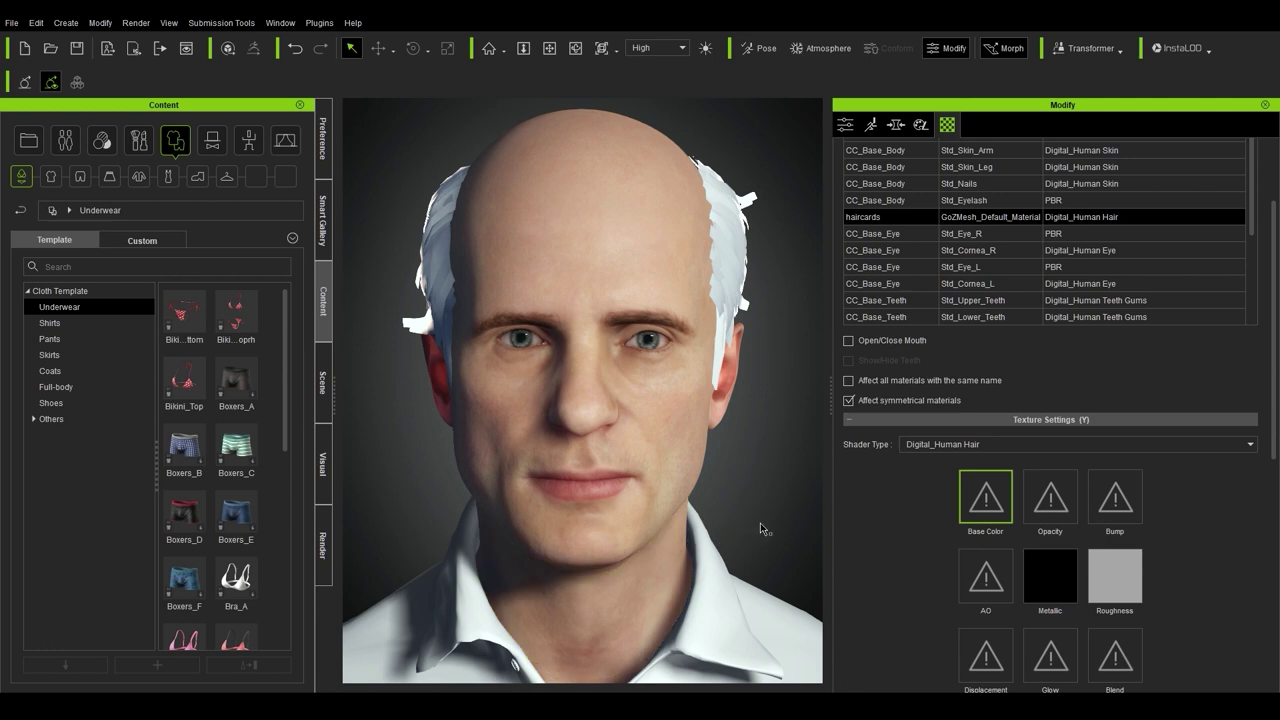
{"action": "left_click", "coordinate": [891, 217]}
{"action": "left_click", "coordinate": [899, 448]}
{"action": "left_click", "coordinate": [940, 476]}
{"action": "double_click", "coordinate": [1050, 497]}
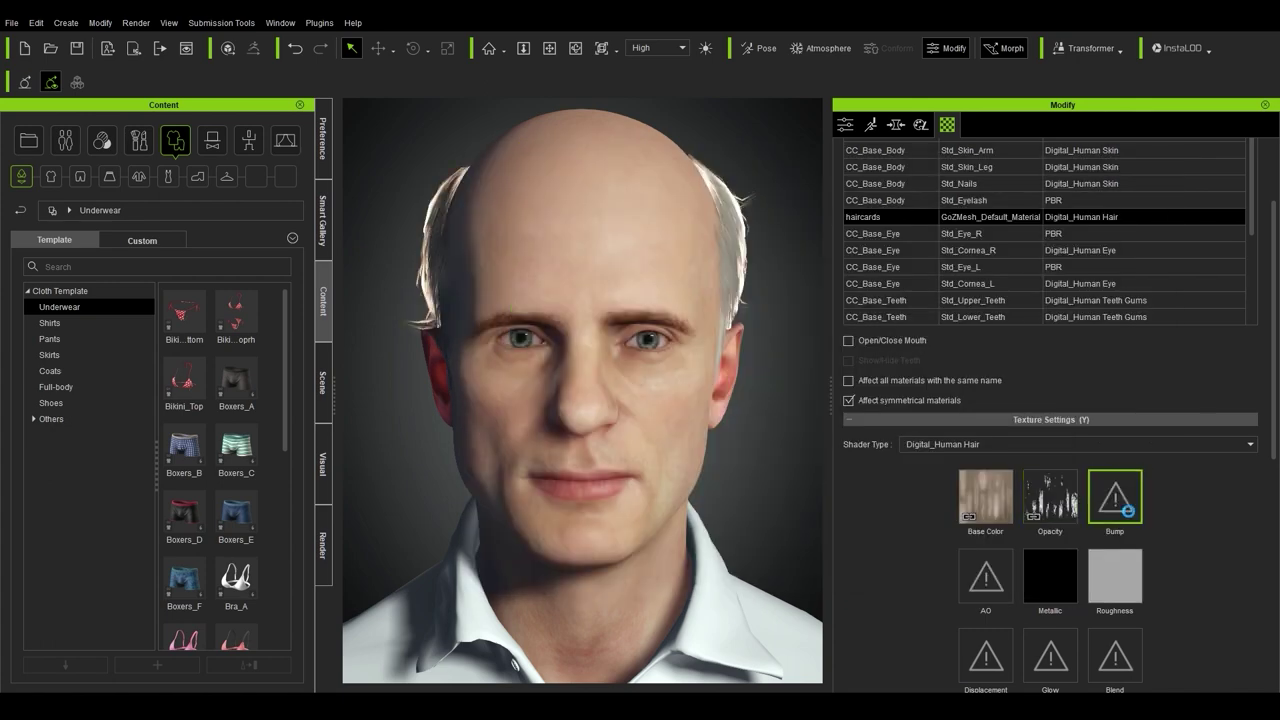
{"action": "double_click", "coordinate": [1115, 497]}
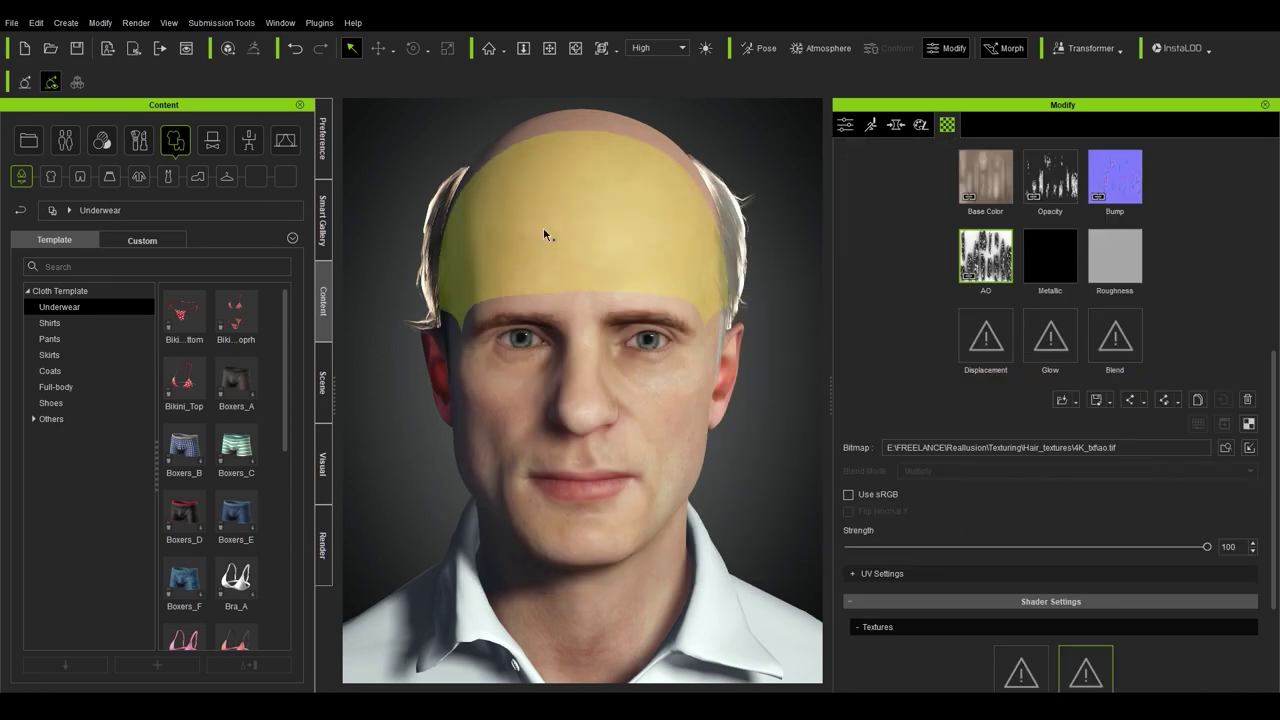
Inspect the textured hair around the head, select the haircards accessory and enable Smooth Mesh on it
{"action": "right_click_drag", "start_coordinate": [546, 233], "coordinate": [878, 230]}
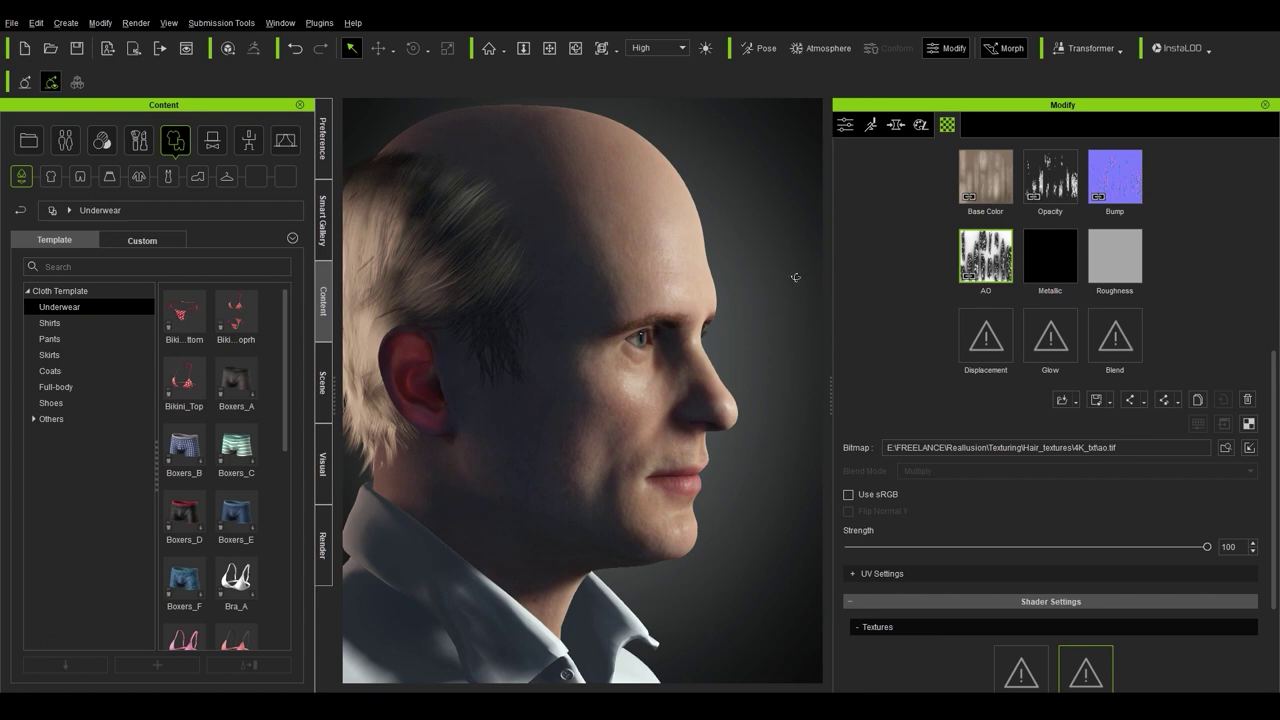
{"action": "right_click_drag", "start_coordinate": [794, 277], "coordinate": [1110, 278]}
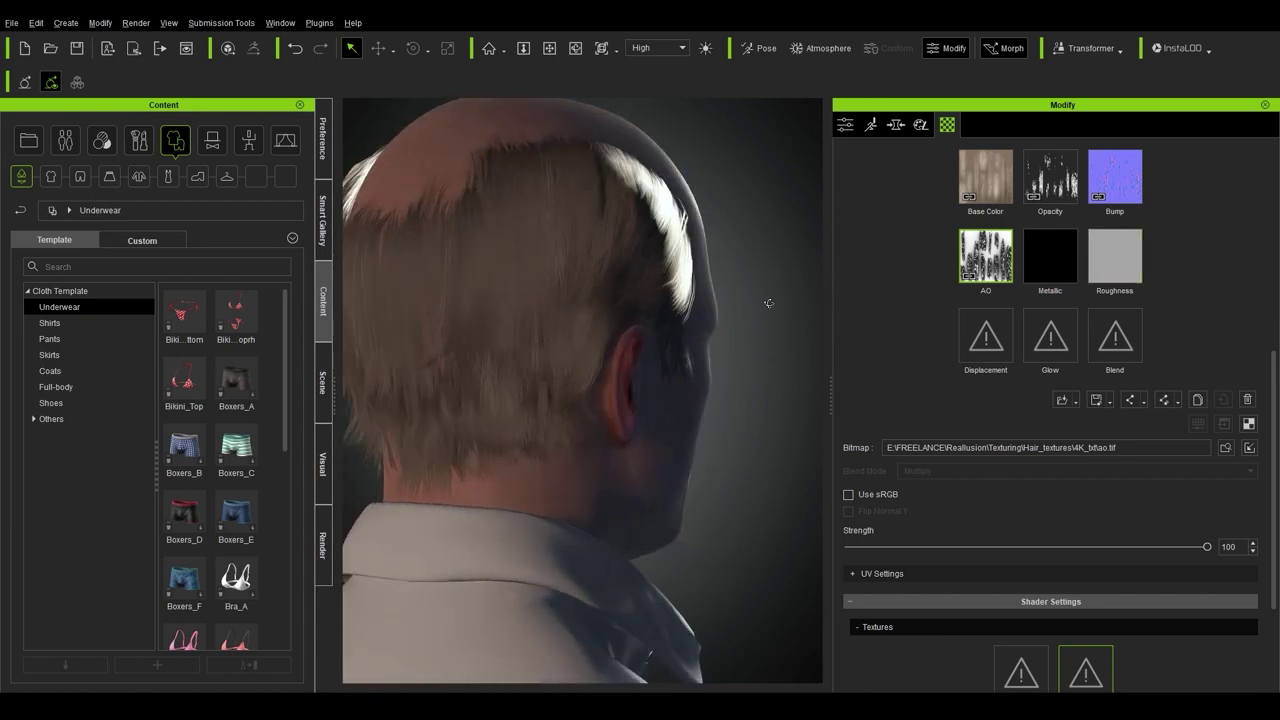
{"action": "right_click_drag", "start_coordinate": [767, 303], "coordinate": [600, 306]}
{"action": "middle_click_drag", "start_coordinate": [708, 308], "coordinate": [783, 311]}
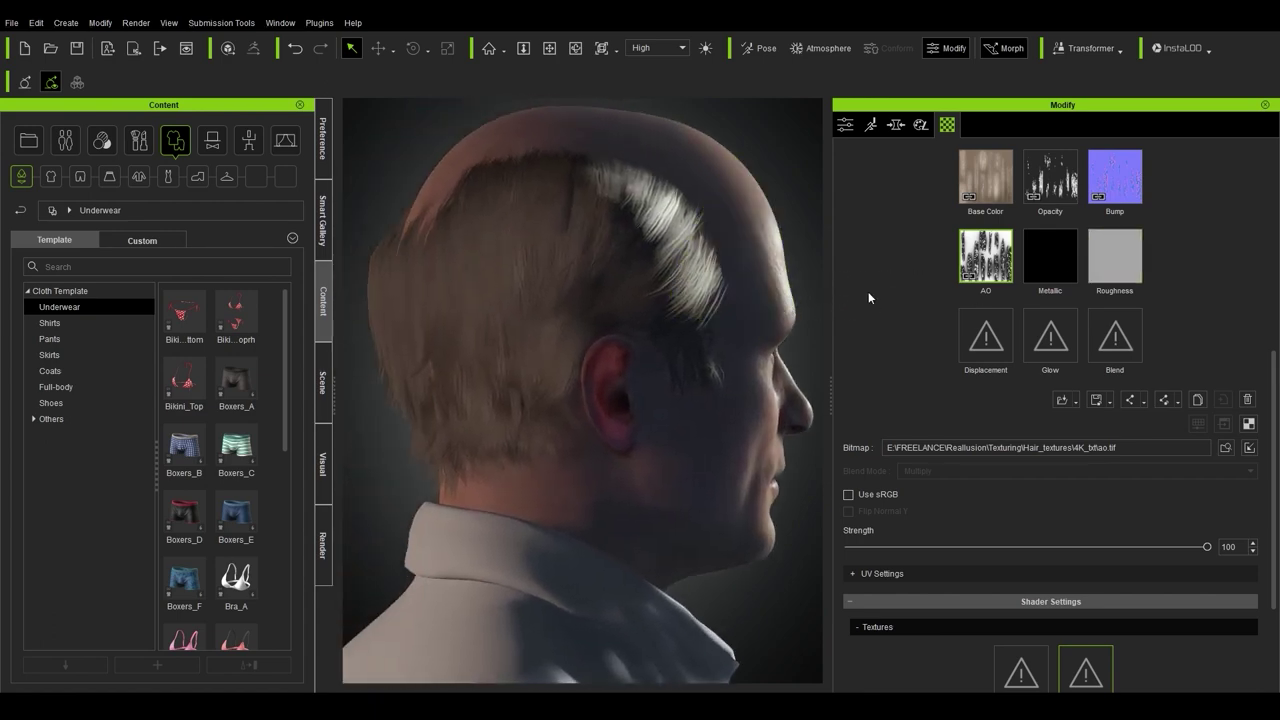
{"action": "scroll", "coordinate": [863, 280], "scroll_direction": "up", "scroll_amount": 2}
{"action": "scroll", "coordinate": [848, 298], "scroll_direction": "up", "scroll_amount": 3}
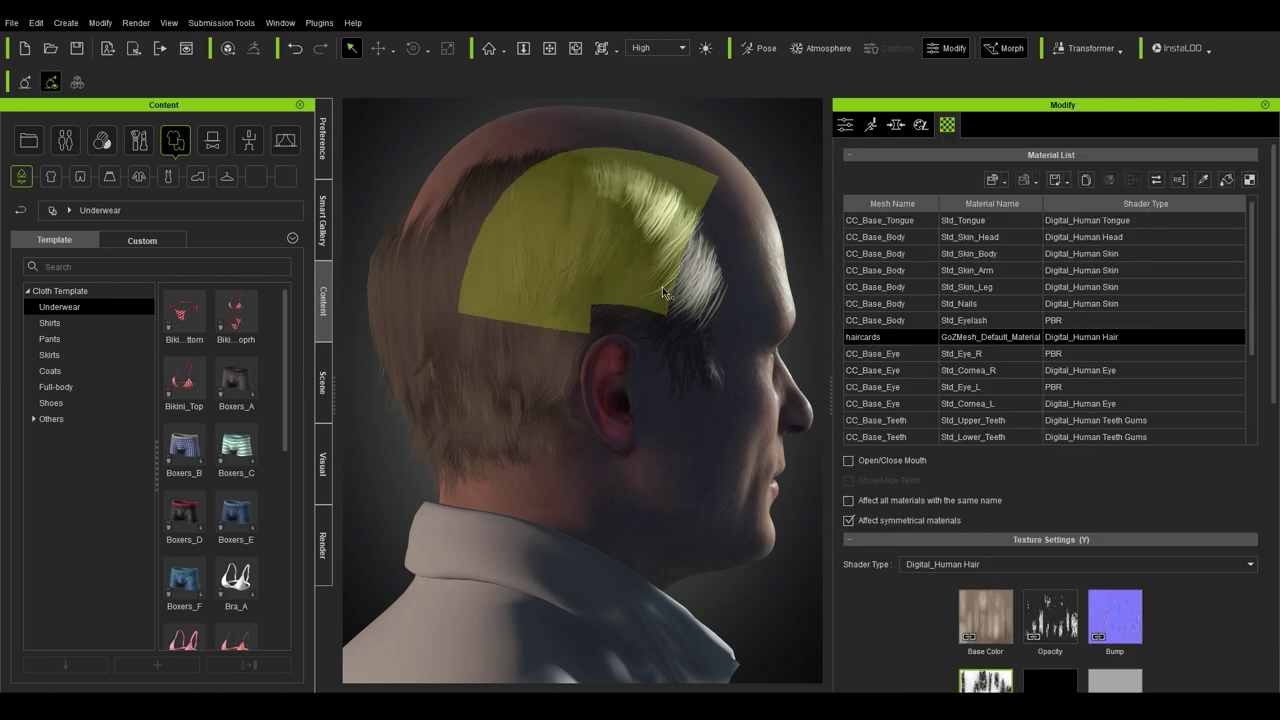
{"action": "left_click", "coordinate": [697, 296]}
{"action": "left_click", "coordinate": [846, 124]}
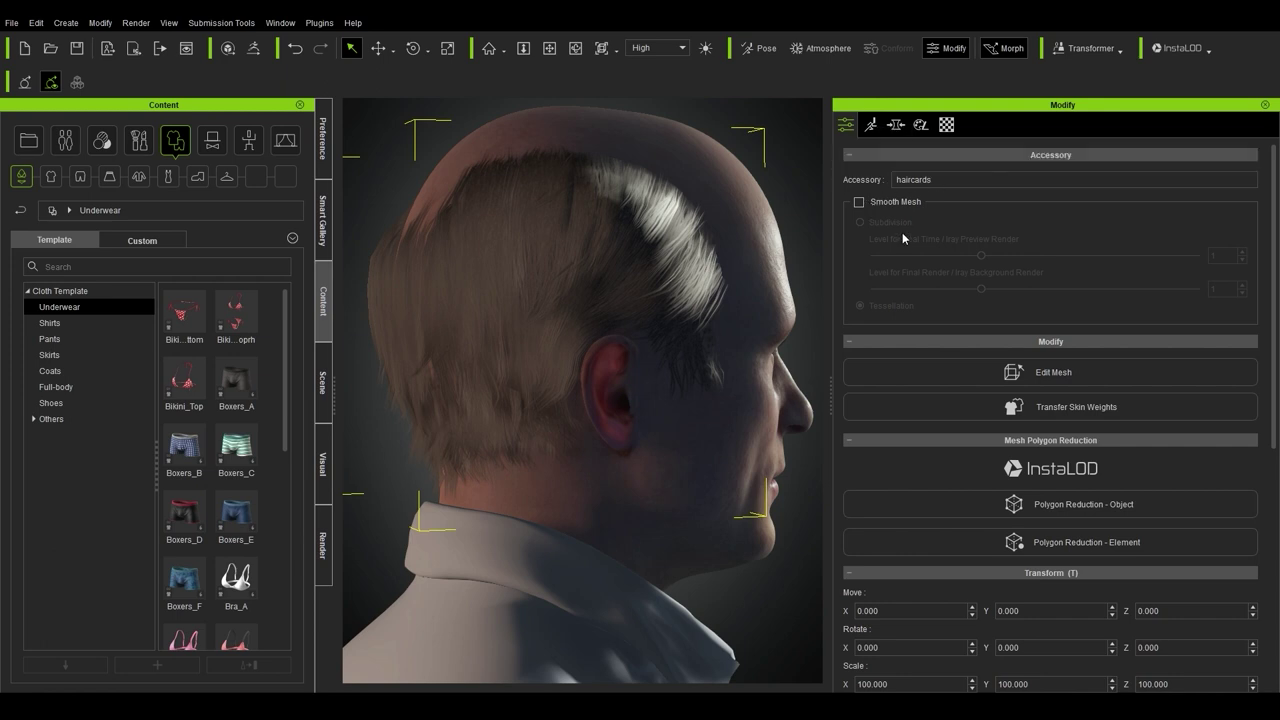
{"action": "left_click", "coordinate": [858, 202]}
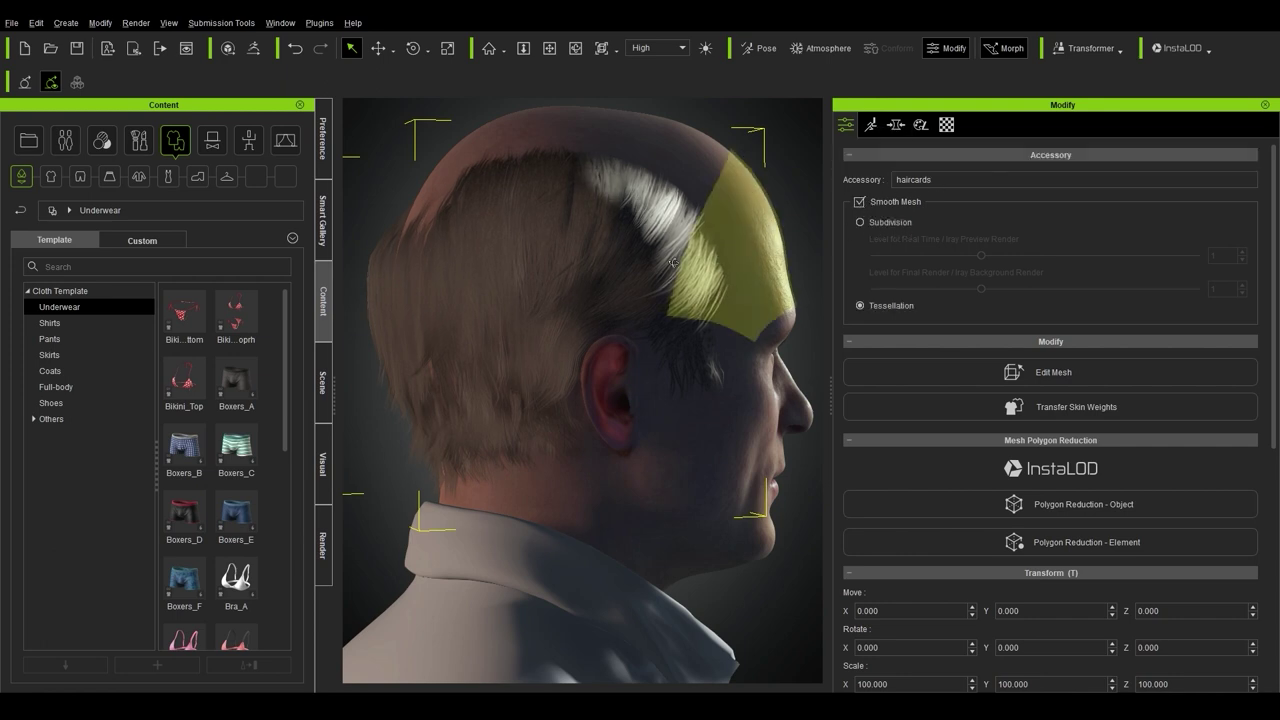
Try Subdivision smoothing at real-time level 3 on the haircards and switch back to Tessellation
{"action": "left_click", "coordinate": [869, 222]}
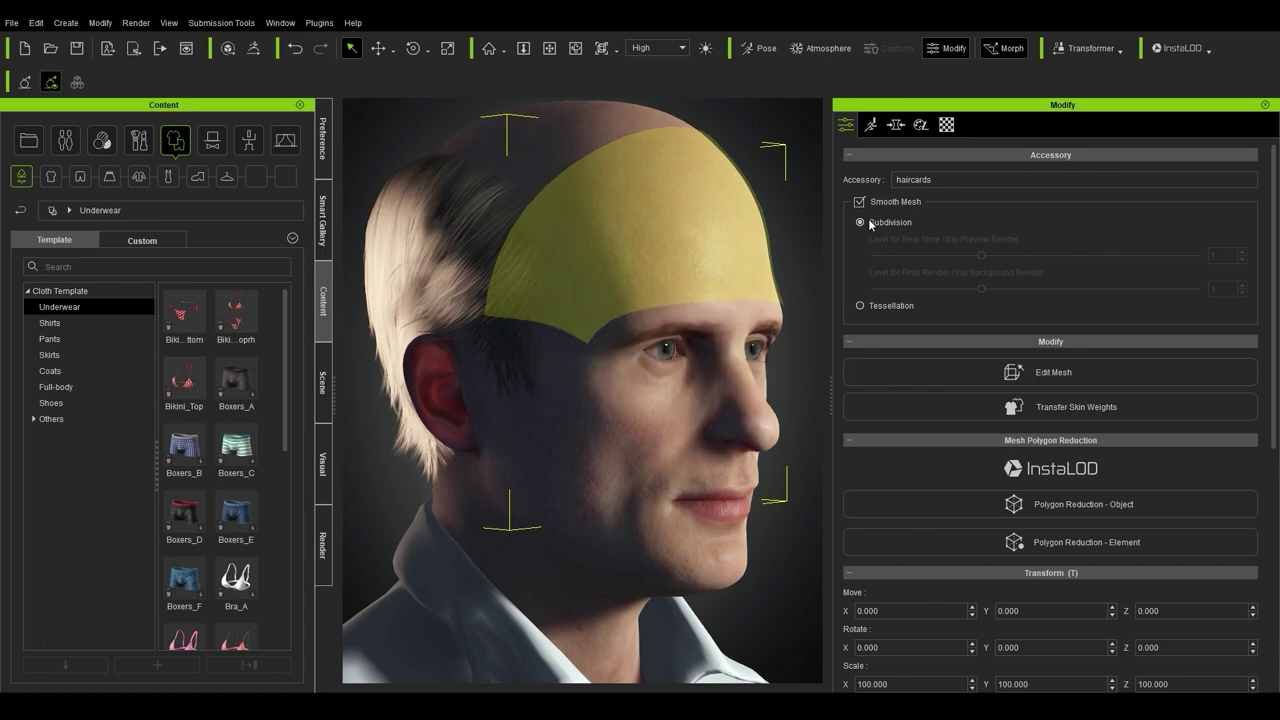
{"action": "left_click", "coordinate": [1241, 251]}
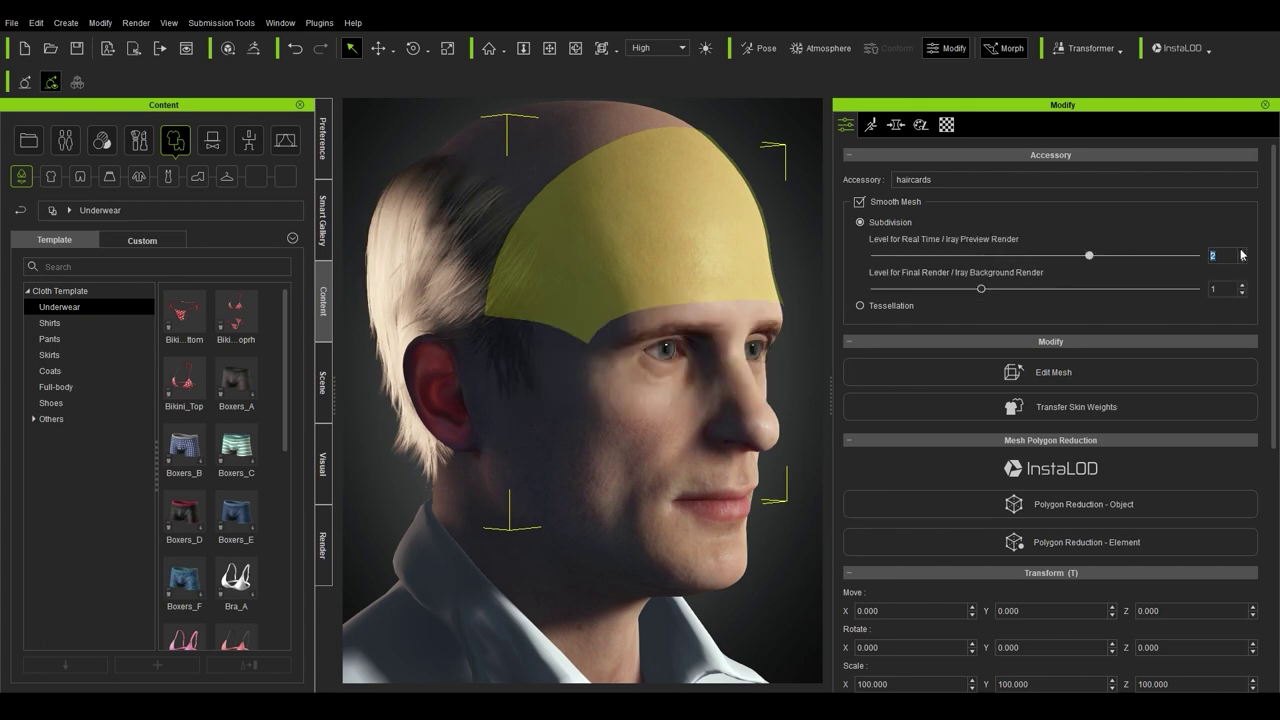
{"action": "left_click", "coordinate": [1241, 251]}
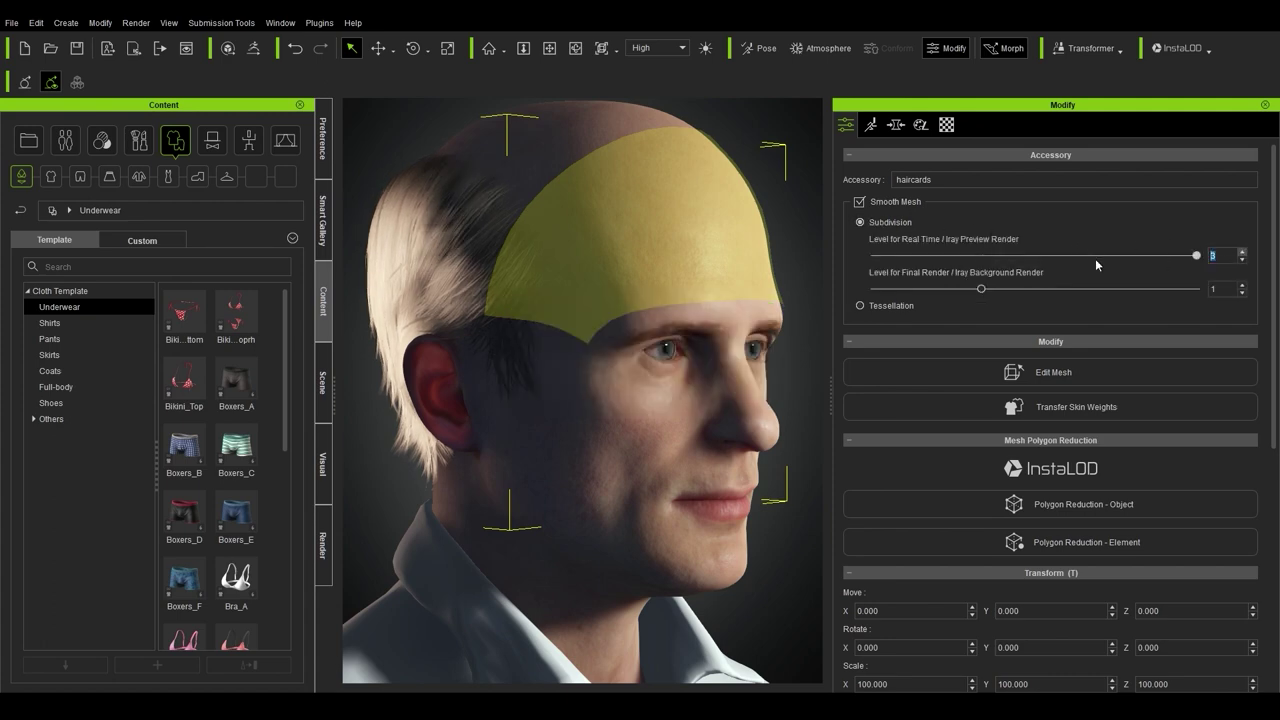
{"action": "left_click", "coordinate": [888, 306]}
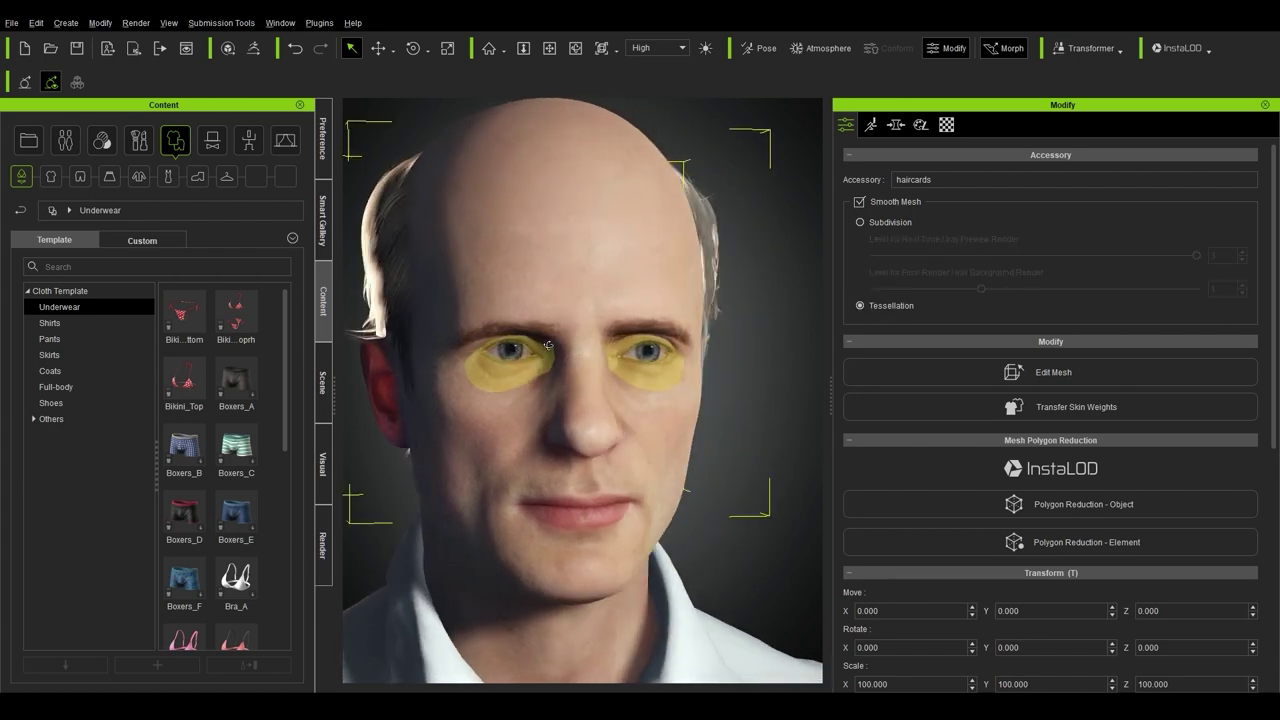
Load a Hair Specular Mask Map and use tangent.tif as the Hair Tangent Map in the haircards shader settings
{"action": "left_click", "coordinate": [947, 130]}
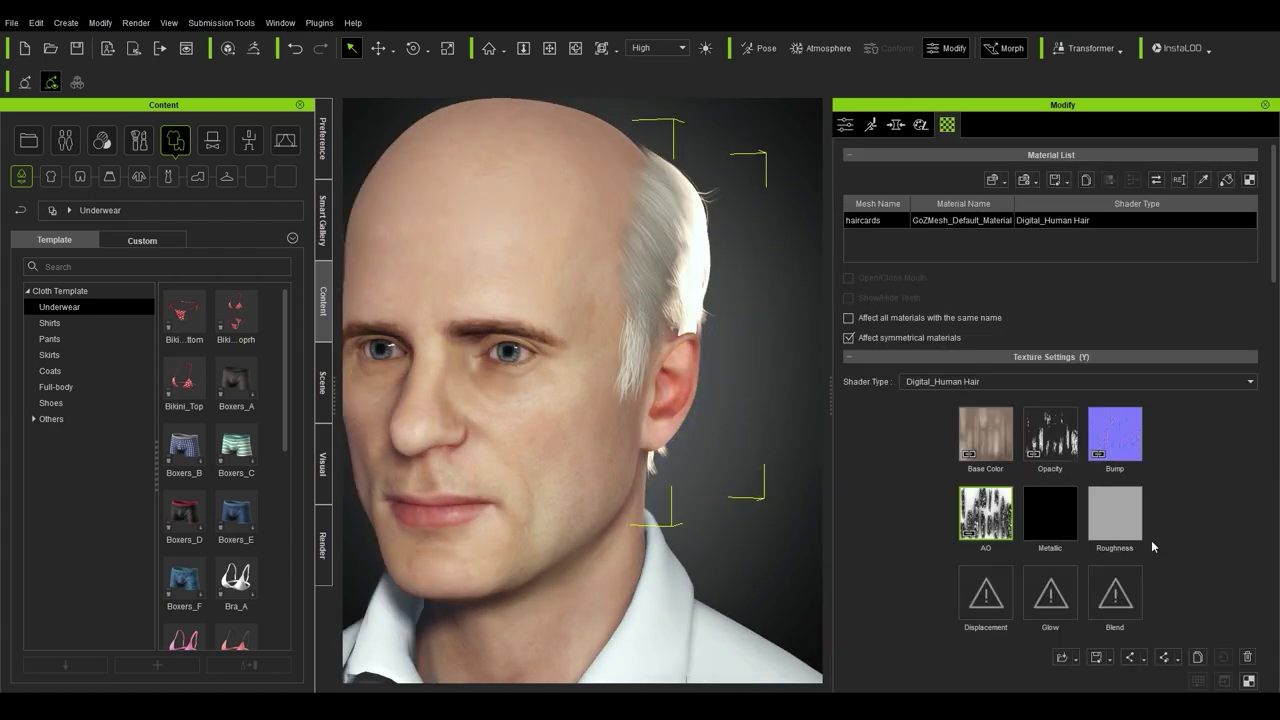
{"action": "scroll", "coordinate": [1262, 517], "scroll_direction": "down", "scroll_amount": 5}
{"action": "scroll", "coordinate": [1258, 518], "scroll_direction": "down", "scroll_amount": 2}
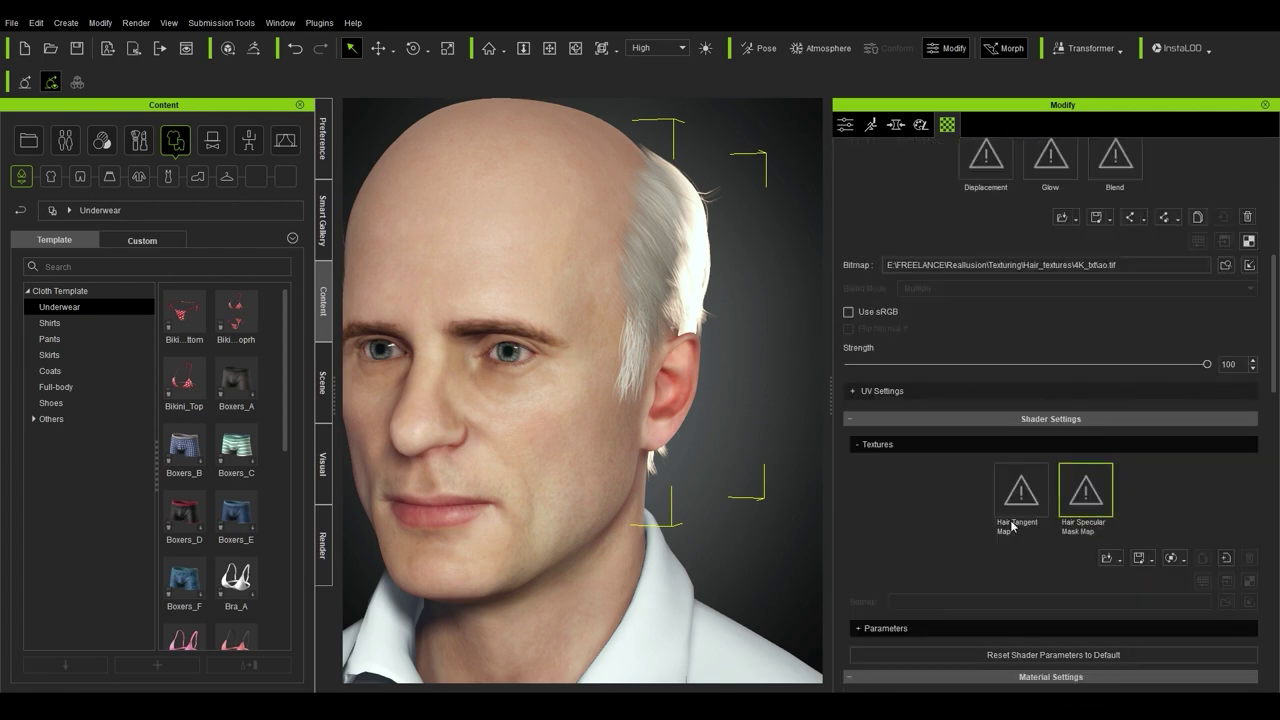
{"action": "double_click", "coordinate": [1096, 513]}
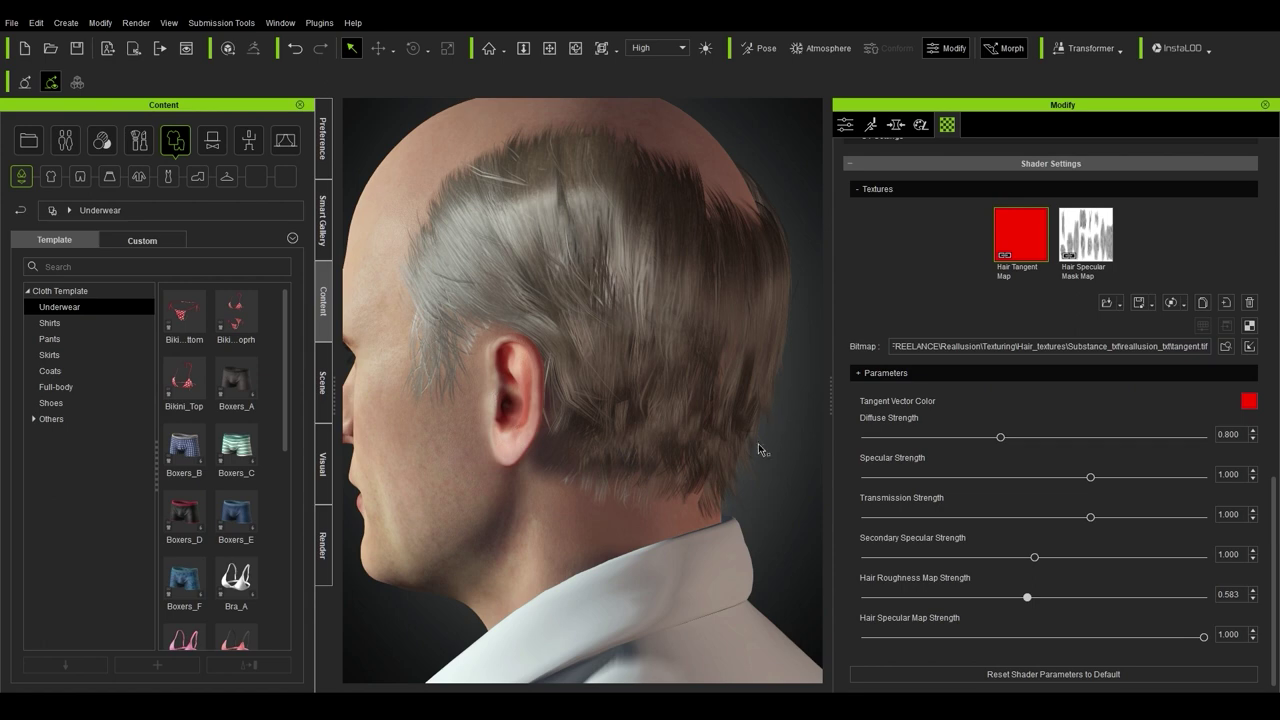
Try tangent2.tif as the Hair Tangent Map for comparison and restore tangent.tif in its place
{"action": "right_click_drag", "start_coordinate": [712, 466], "coordinate": [750, 520]}
{"action": "scroll", "coordinate": [700, 490], "scroll_direction": "up", "scroll_amount": 1}
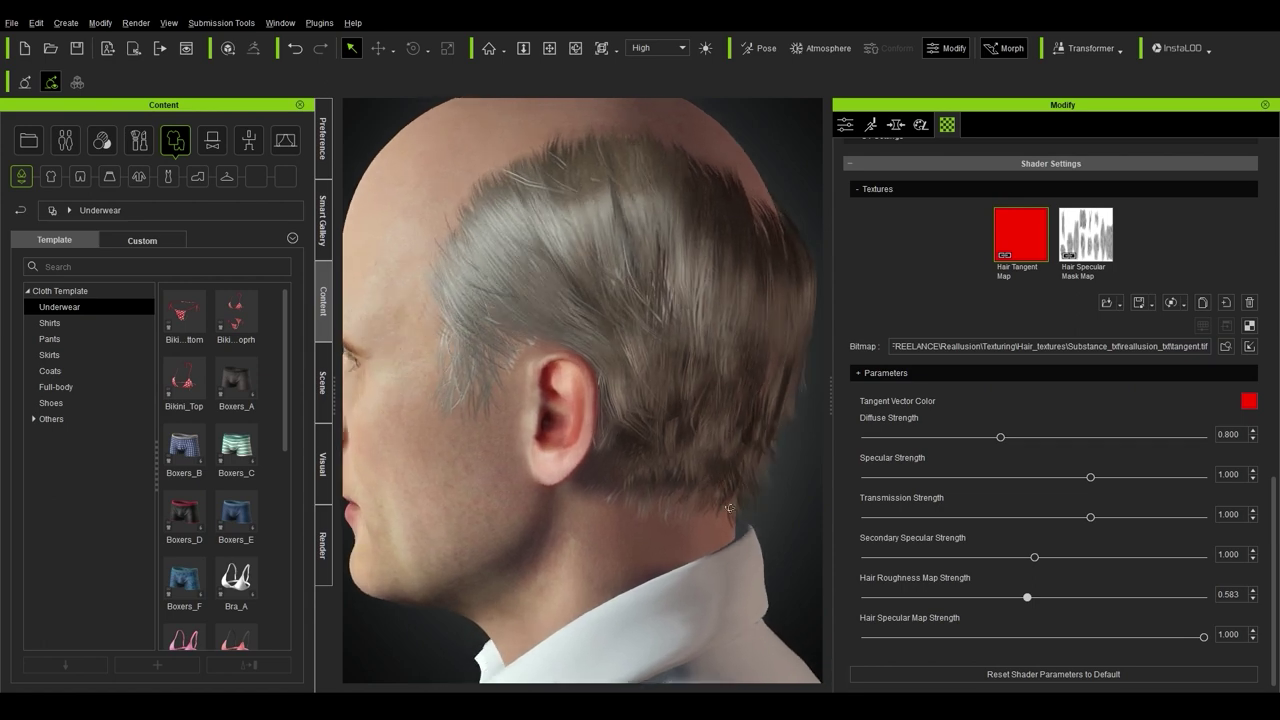
{"action": "right_click_drag", "start_coordinate": [645, 425], "coordinate": [658, 386]}
{"action": "scroll", "coordinate": [650, 440], "scroll_direction": "up", "scroll_amount": 2}
{"action": "scroll", "coordinate": [661, 472], "scroll_direction": "down", "scroll_amount": 5}
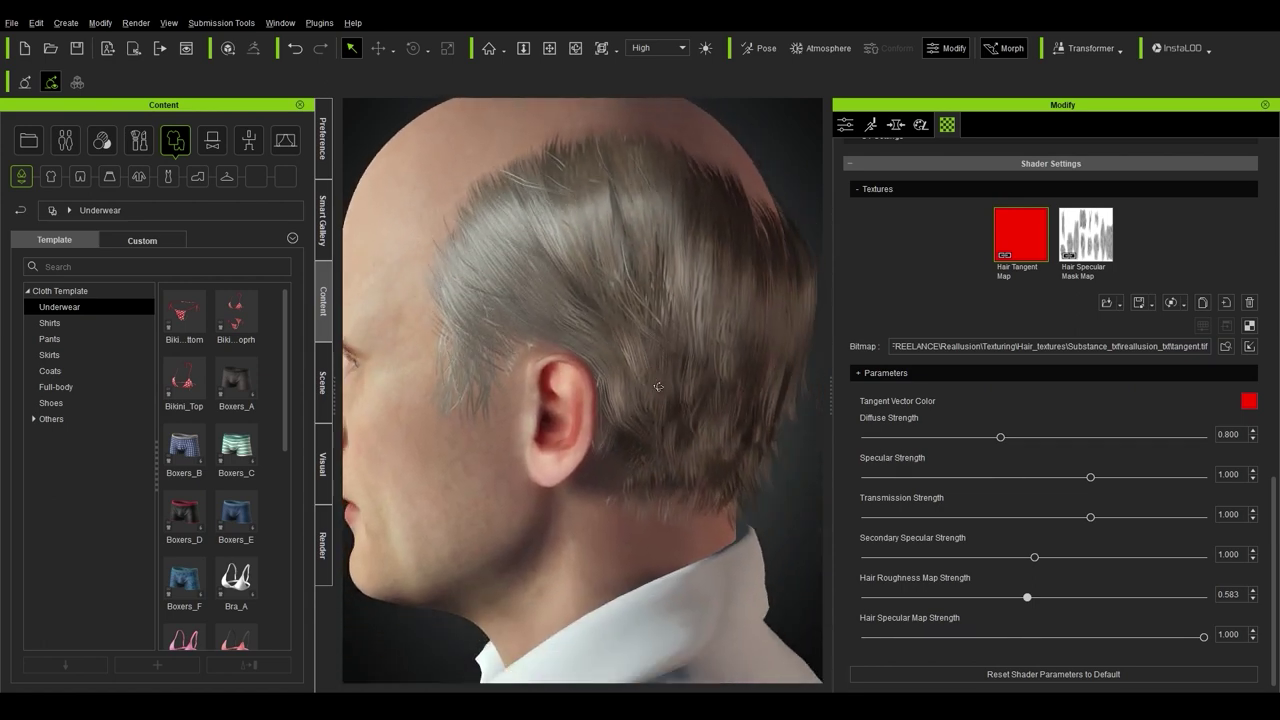
{"action": "left_click", "coordinate": [1037, 255]}
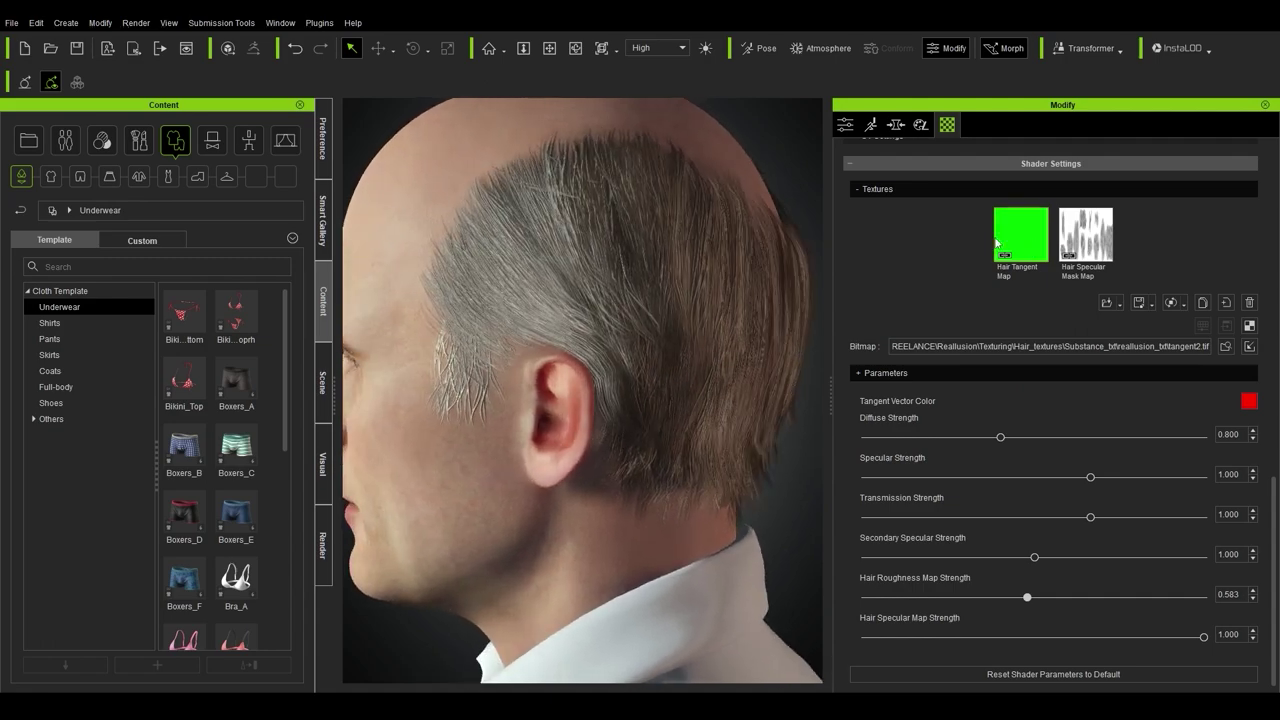
{"action": "left_click", "coordinate": [996, 243]}
{"action": "double_click", "coordinate": [1049, 263]}
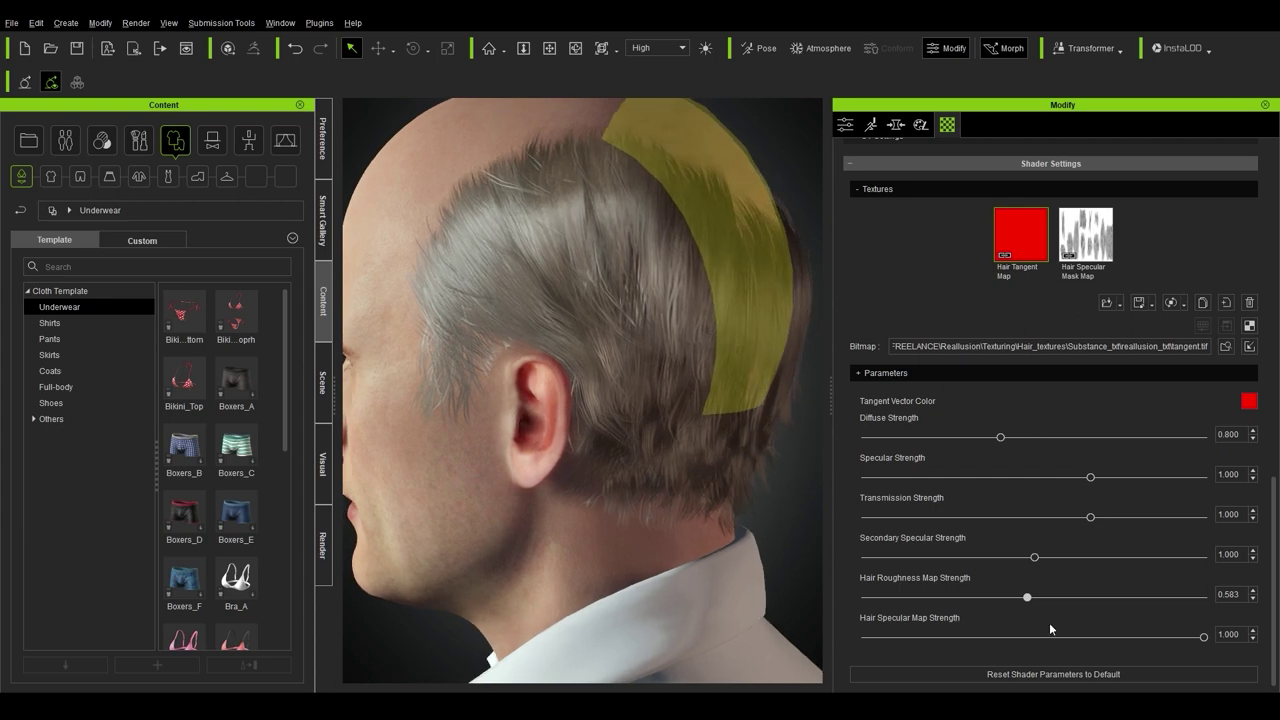
Set Hair Roughness Map Strength to 0.854 and Transmission Strength to 1.114, and adjust the diffuse and secondary specular strengths
{"action": "left_click_drag", "start_coordinate": [1032, 604], "coordinate": [1170, 600]}
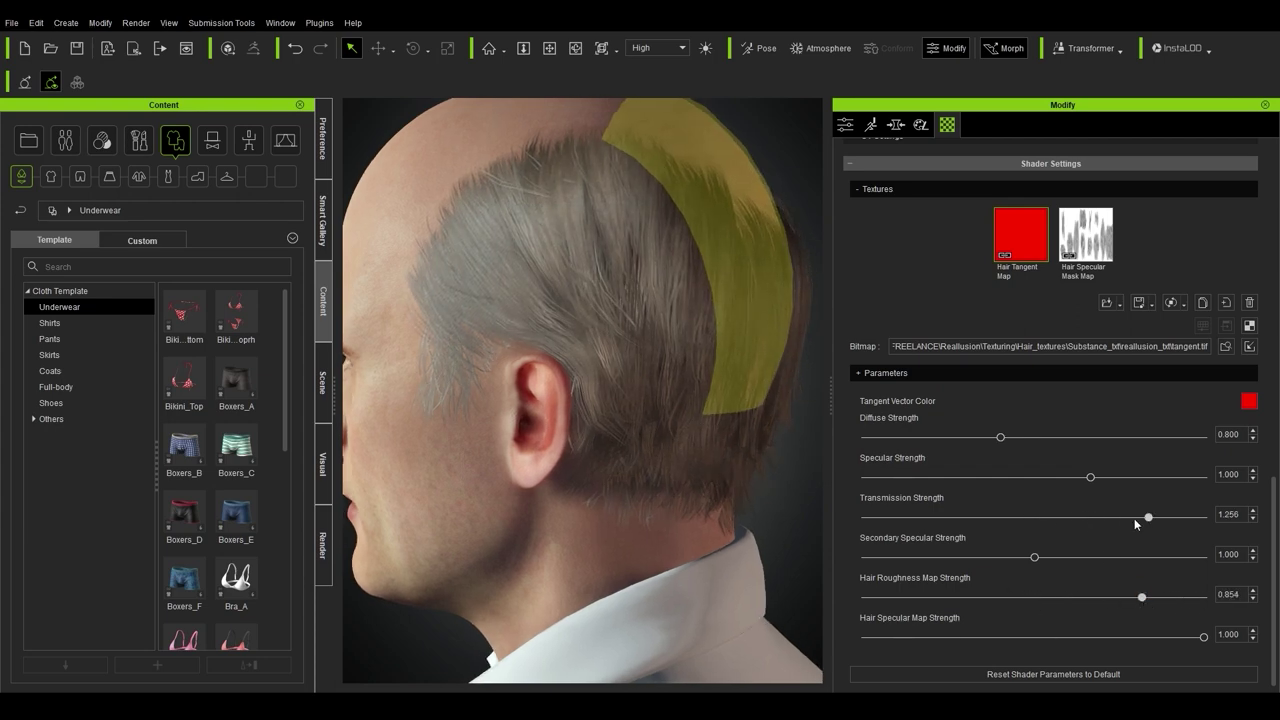
{"action": "left_click_drag", "start_coordinate": [1134, 518], "coordinate": [1116, 518]}
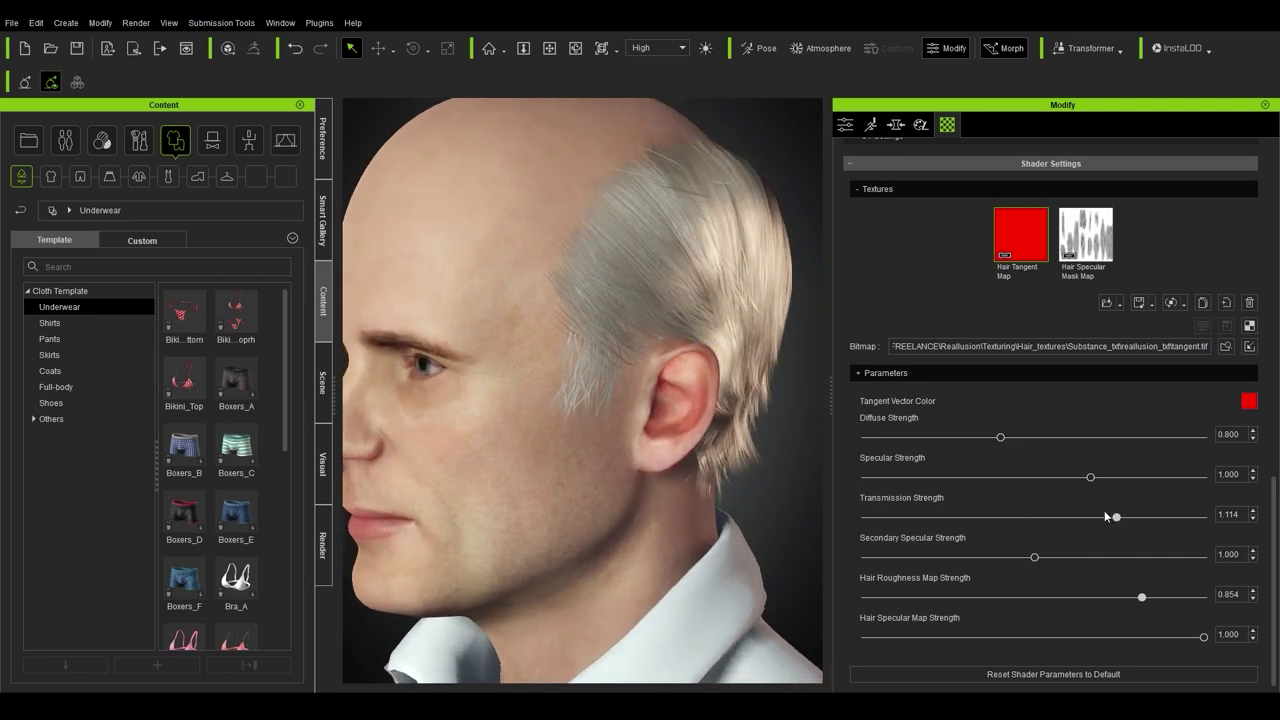
{"action": "mouse_move", "coordinate": [1001, 438]}
{"action": "left_mouse_down"}
{"action": "mouse_move", "coordinate": [1170, 440]}
{"action": "mouse_move", "coordinate": [865, 440]}
{"action": "mouse_move", "coordinate": [1061, 440]}
{"action": "mouse_move", "coordinate": [1000, 440]}
{"action": "left_mouse_up"}
{"action": "left_click_drag", "start_coordinate": [1034, 558], "coordinate": [1054, 580]}
{"action": "right_click_drag", "start_coordinate": [762, 536], "coordinate": [759, 446]}
{"action": "scroll", "coordinate": [954, 453], "scroll_direction": "up", "scroll_amount": 12}
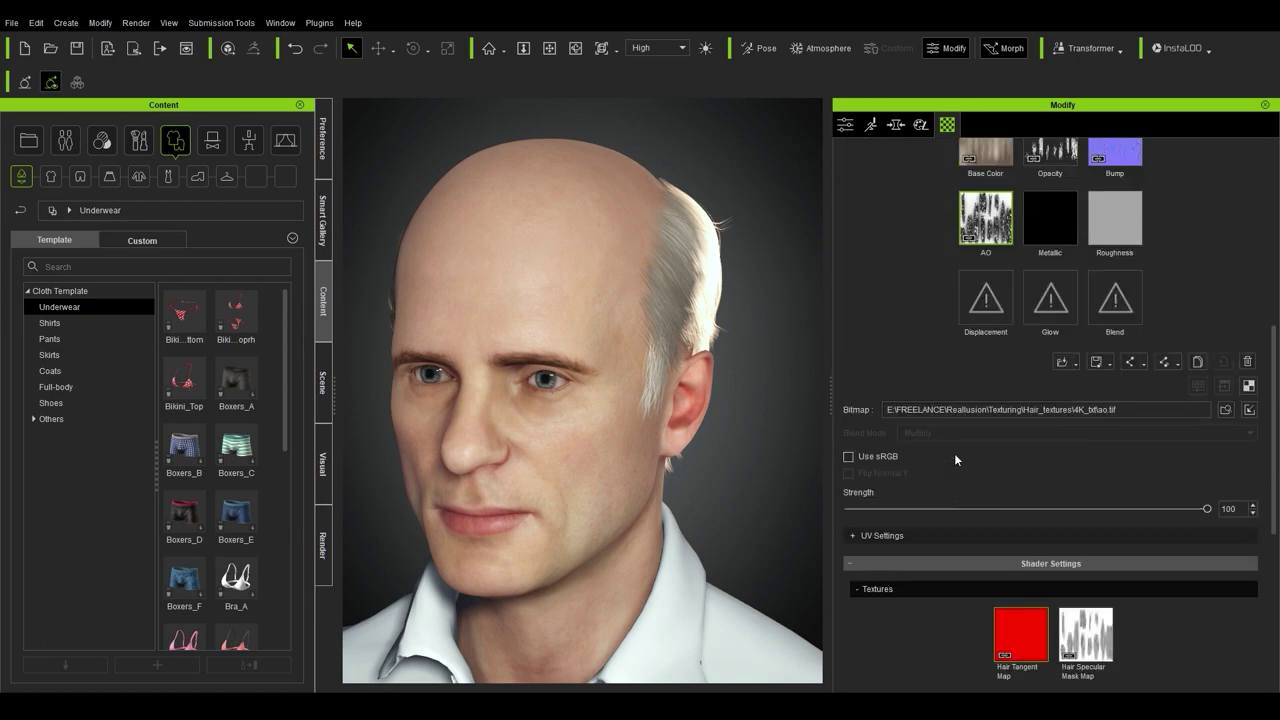
{"action": "right_click_drag", "start_coordinate": [652, 452], "coordinate": [726, 486]}
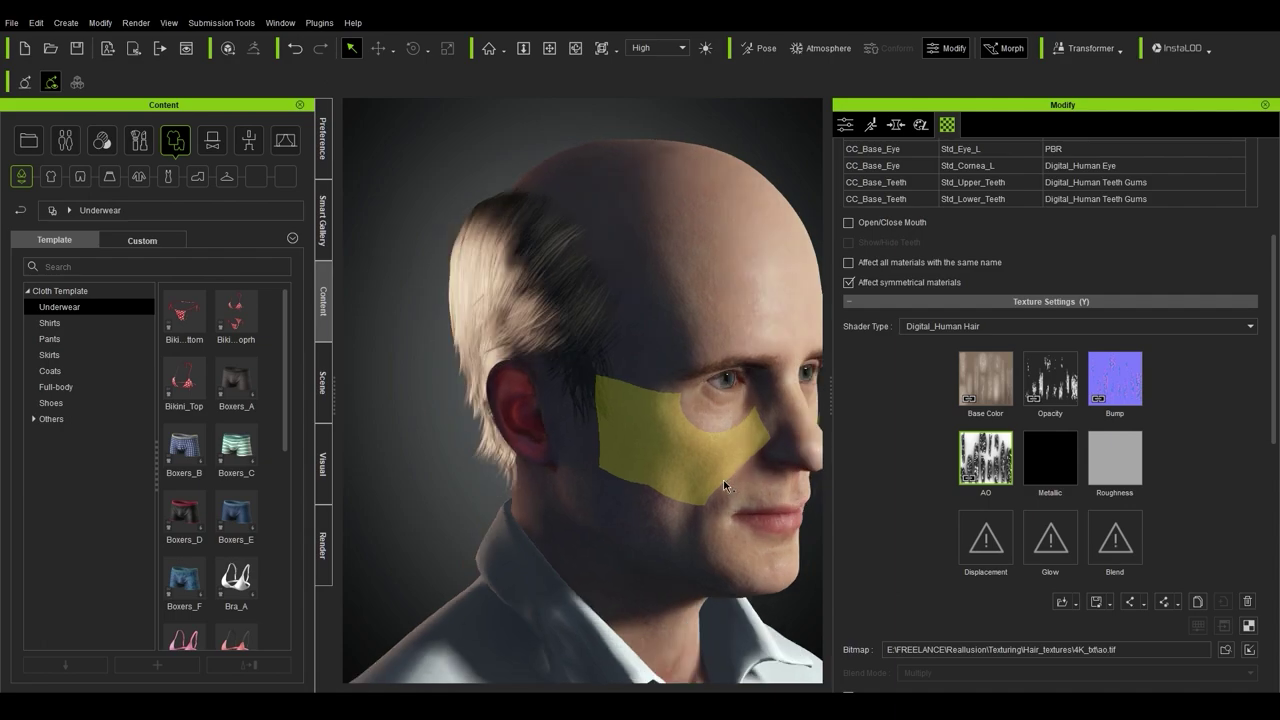